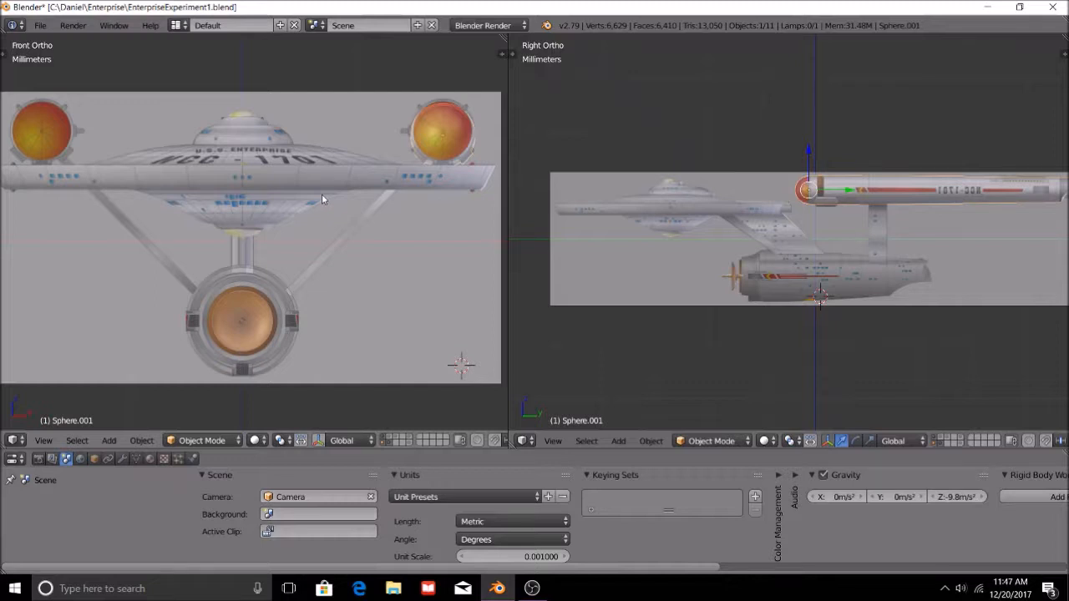
Examine the partly built Enterprise model in 3D and against the front and right reference images.
middle_drag(543, 201, 621, 386)
click(555, 442)
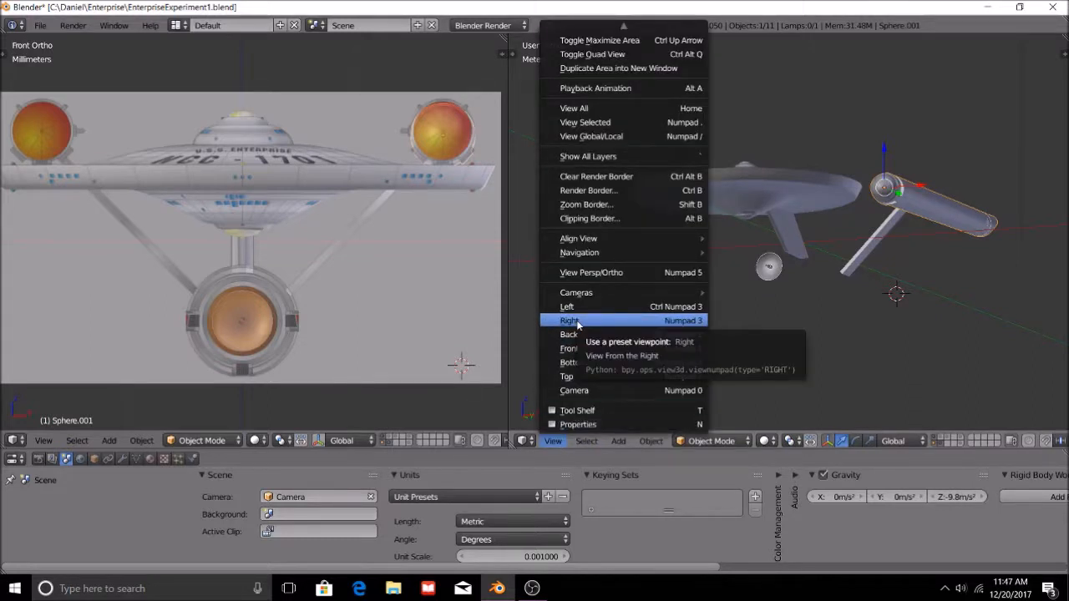
middle_drag(577, 324, 622, 410)
click(558, 445)
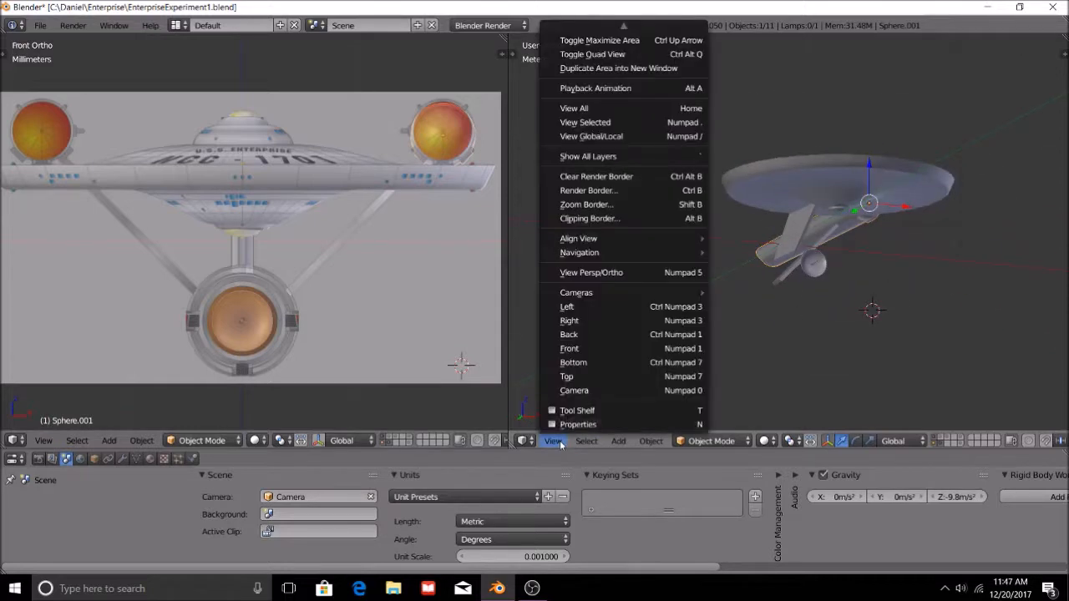
click(591, 323)
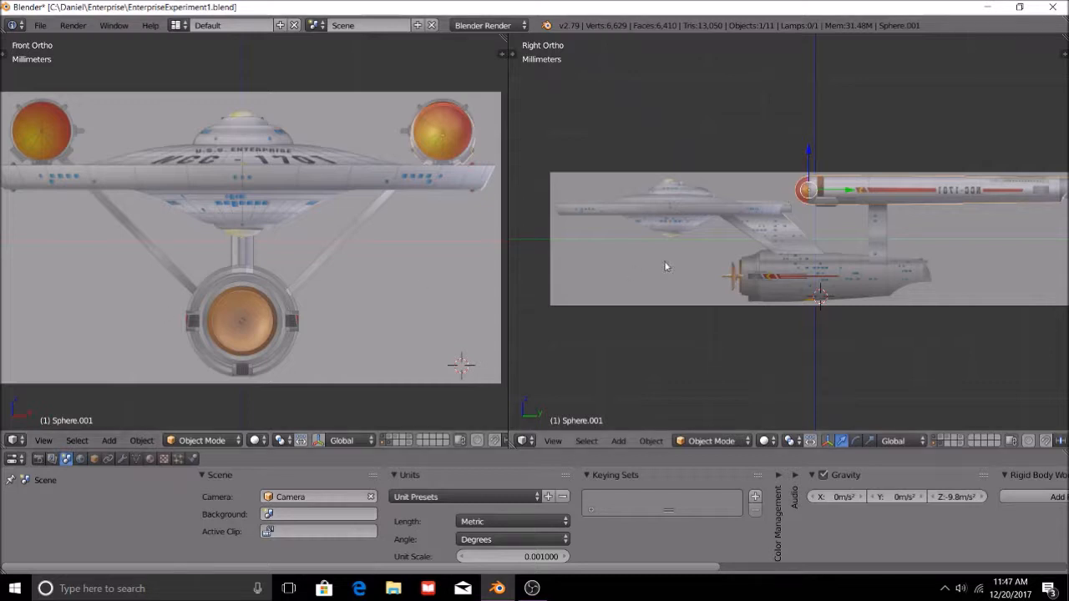
scroll(747, 260, up, 1)
scroll(747, 264, down, 1)
shift+middle_drag(1008, 294, 974, 294)
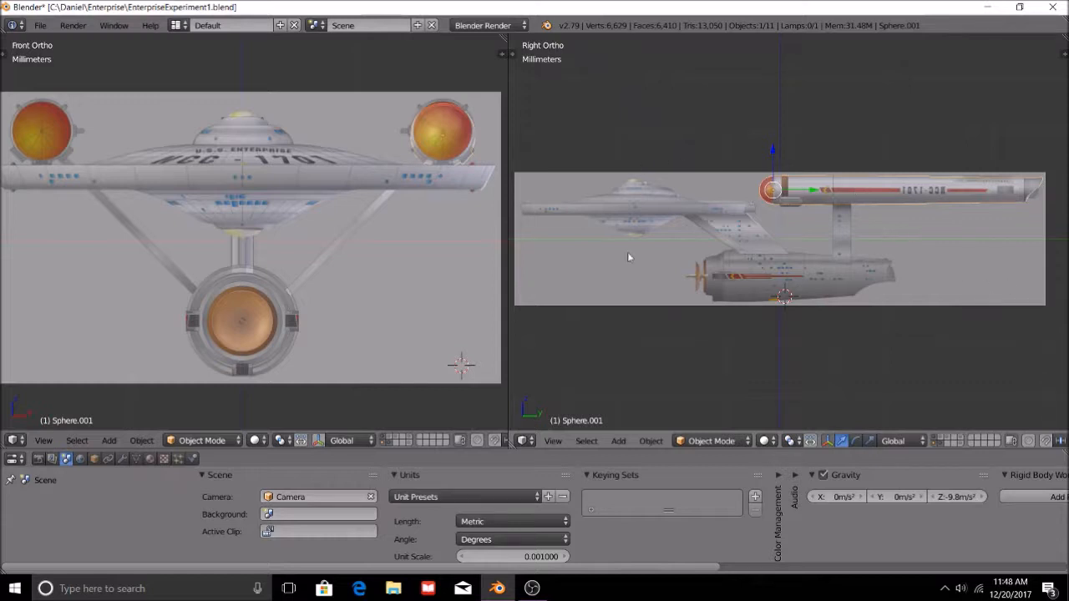
middle_drag(777, 241, 761, 197)
click(554, 441)
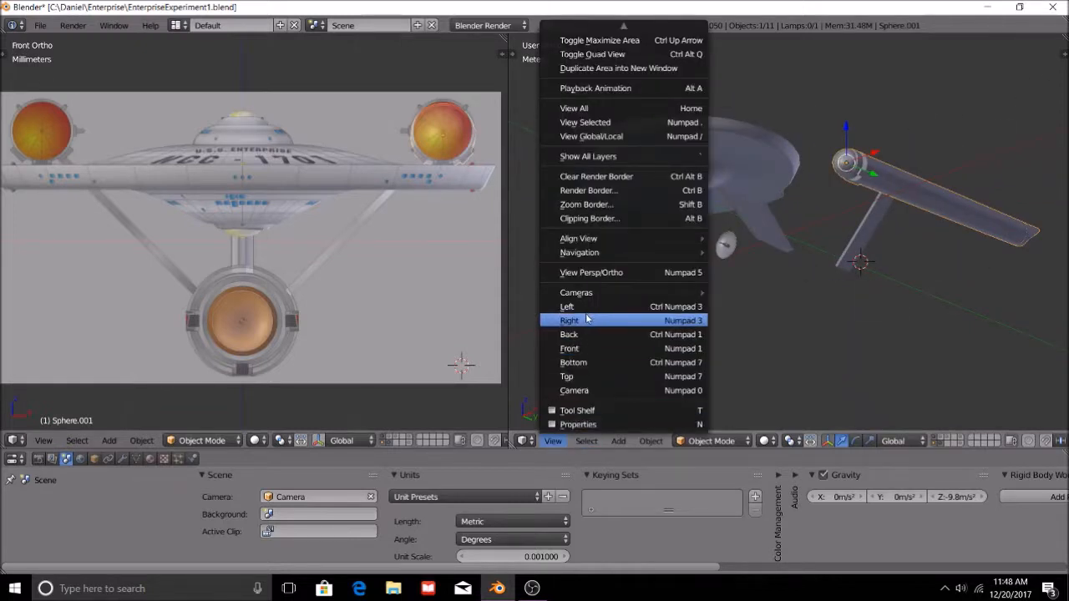
click(589, 319)
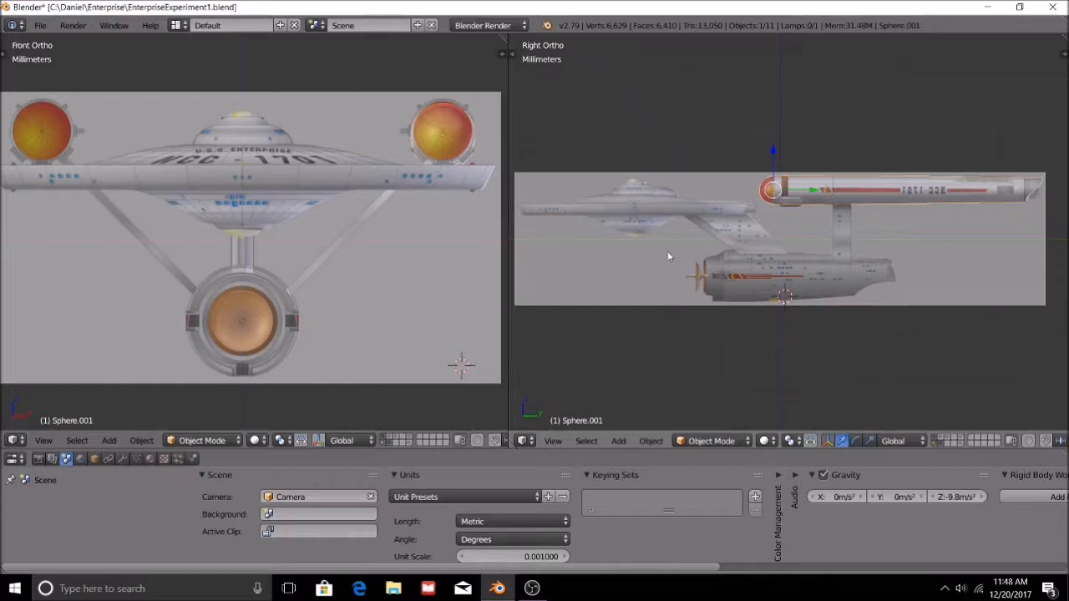
scroll(670, 253, up, 2)
scroll(714, 269, down, 4)
scroll(736, 275, up, 2)
scroll(256, 250, up, 2)
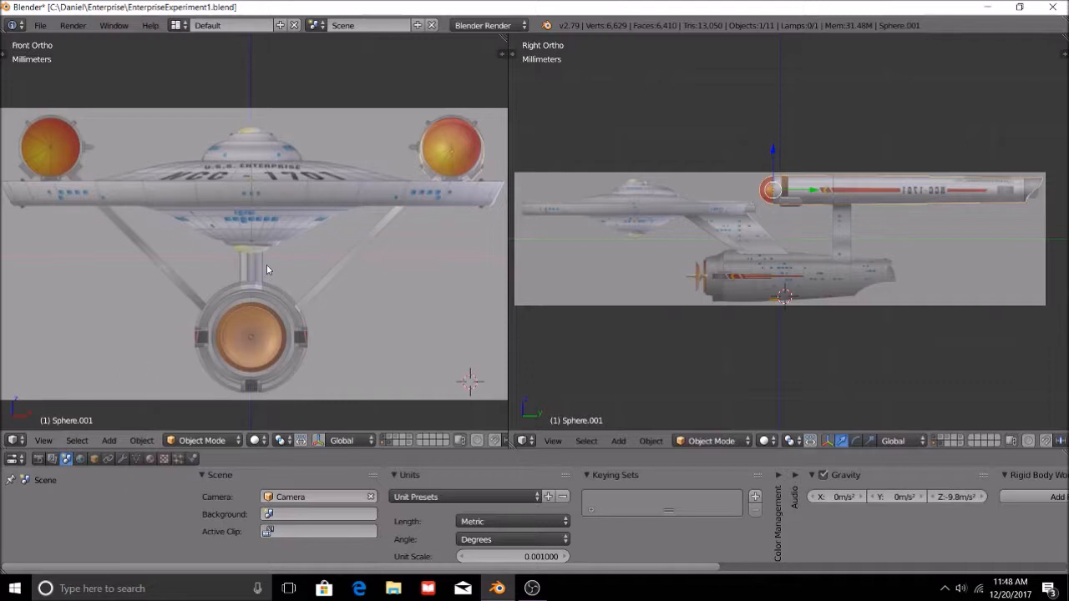
scroll(266, 265, down, 1)
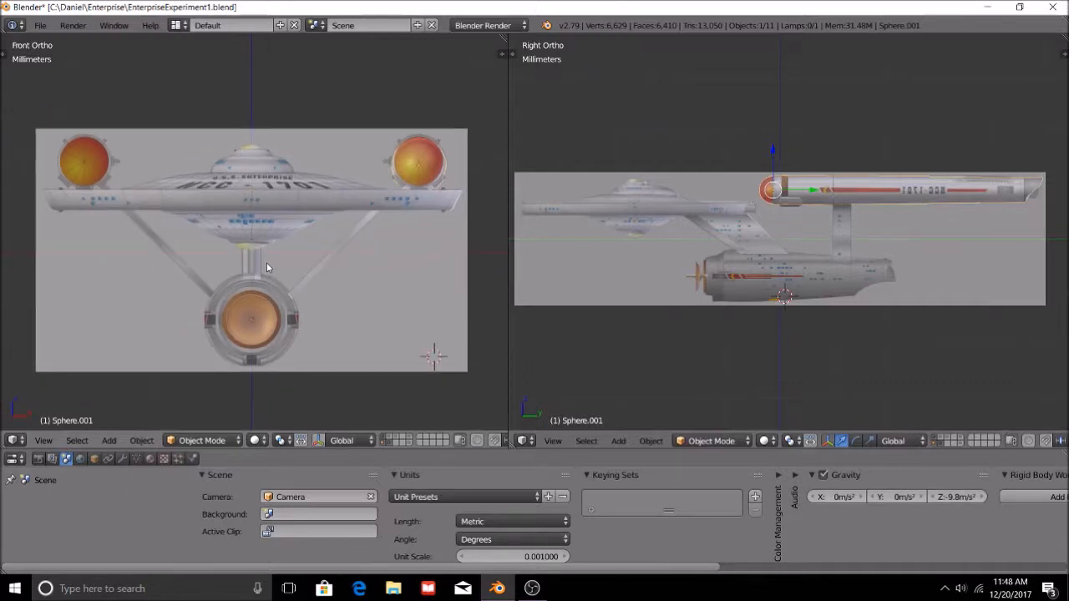
scroll(232, 326, up, 3)
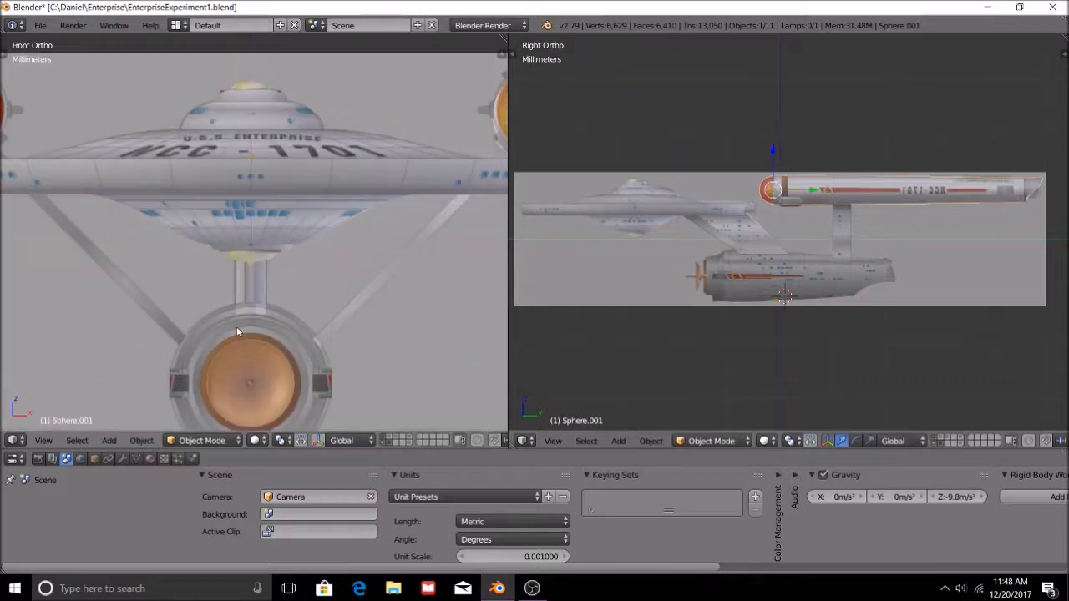
Add a circle mesh at the centre of the deflector dish and rotate it -90° about the X axis.
scroll(236, 327, down, 2)
click(252, 338)
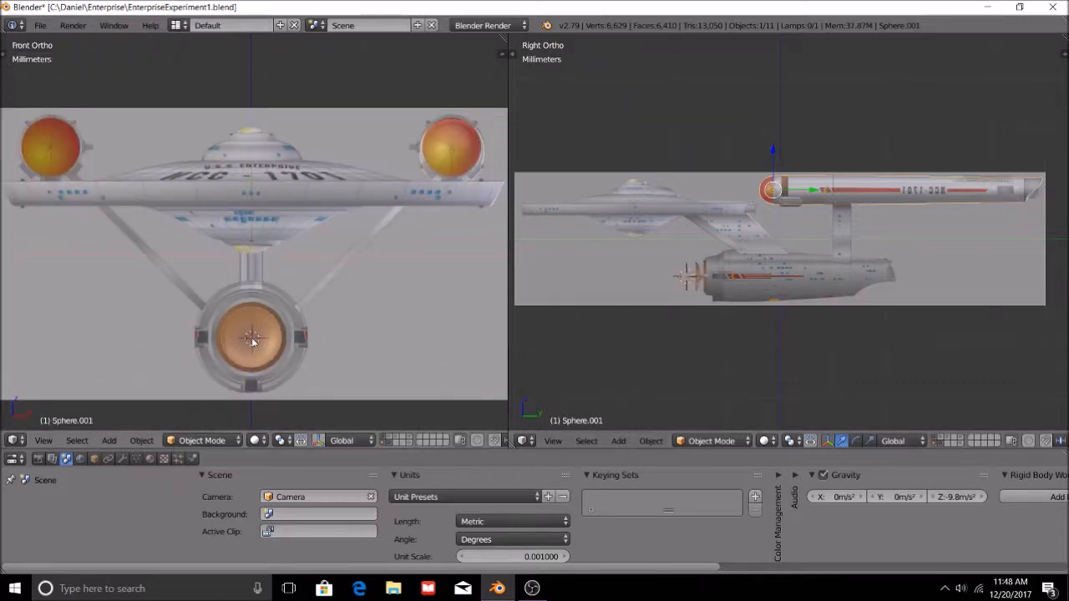
key(shift+a)
mouse_move(252, 337)
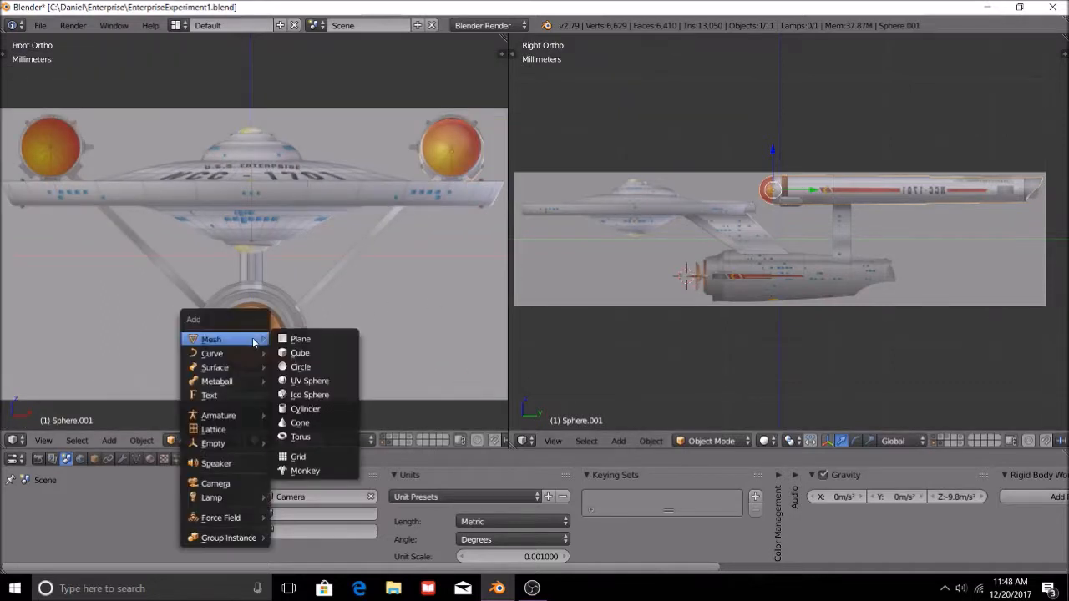
click(316, 368)
scroll(752, 317, up, 4)
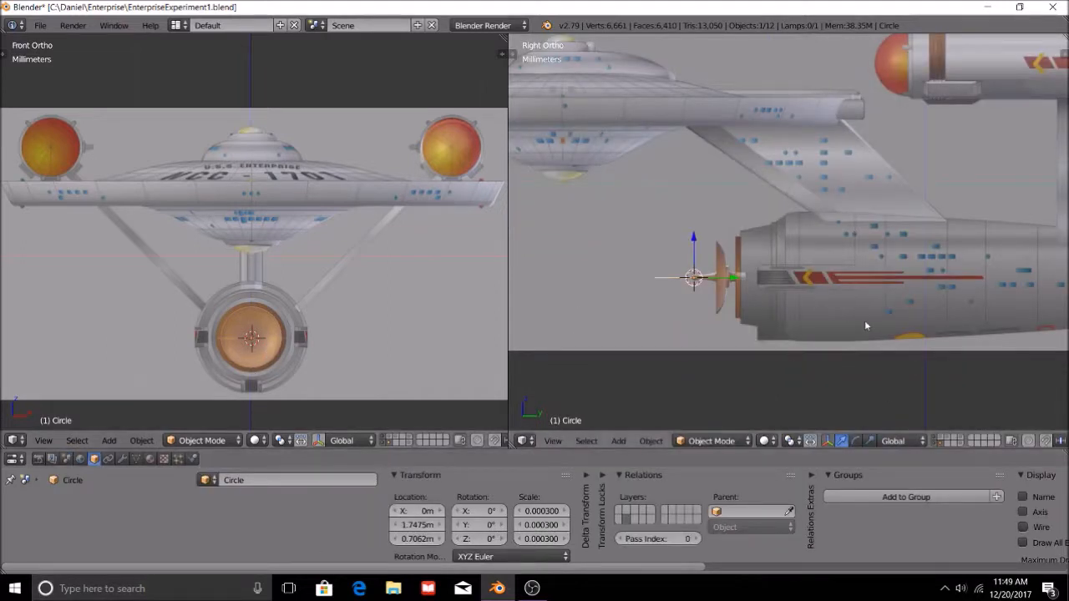
text(rx-90)
key(Return)
middle_drag(753, 277, 799, 246)
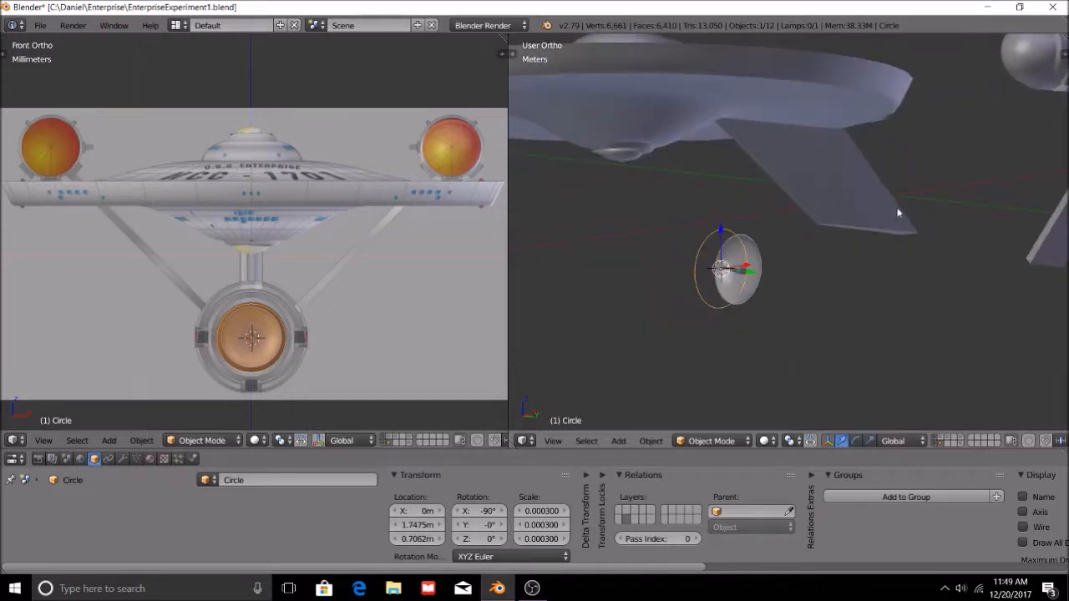
scroll(1028, 157, down, 3)
right_click(1027, 157)
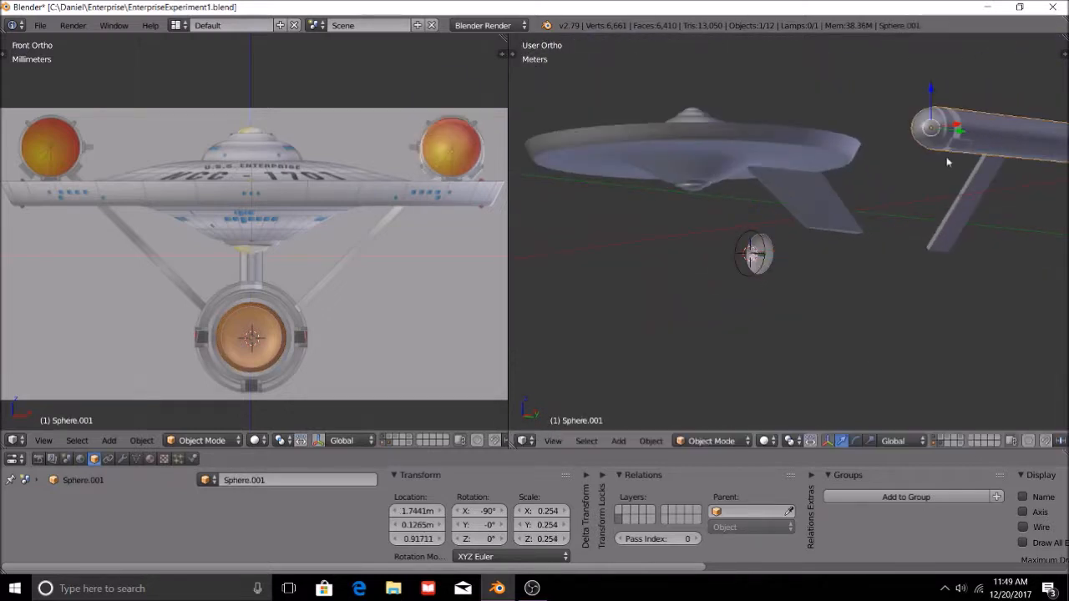
right_drag(733, 148, 734, 171)
right_click(739, 138)
right_click(738, 124)
right_drag(739, 123, 696, 87)
right_click(723, 108)
right_click(695, 85)
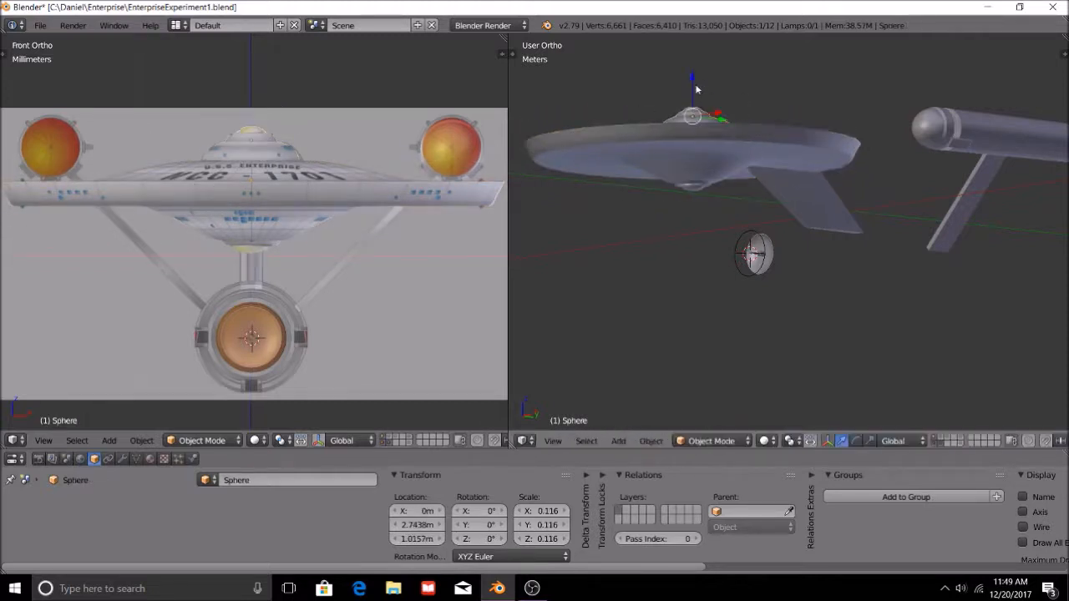
middle_drag(748, 153, 749, 177)
right_click(704, 160)
key(g)
right_click(703, 144)
right_click(703, 143)
key(g)
right_click(699, 108)
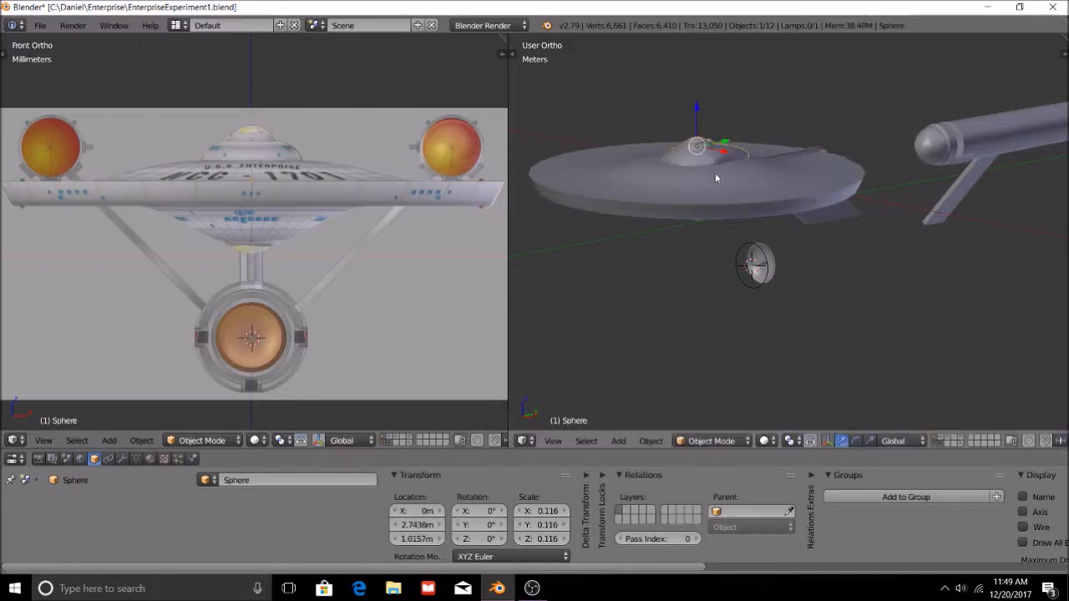
right_click(714, 181)
key(g)
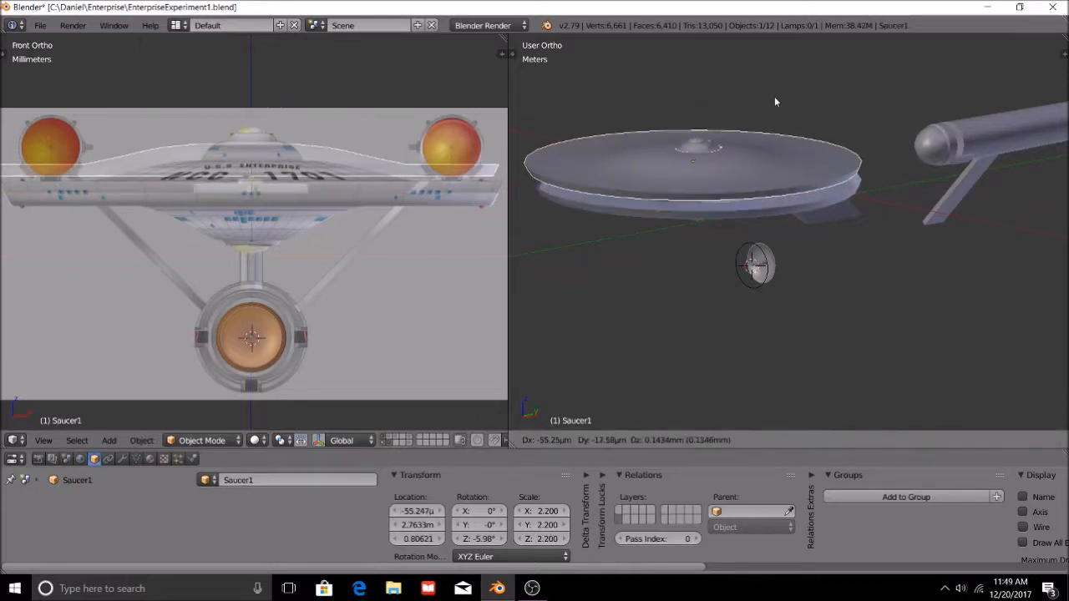
right_click(773, 95)
click(773, 95)
middle_drag(771, 99, 755, 172)
scroll(766, 72, up, 2)
right_click(682, 87)
key(g)
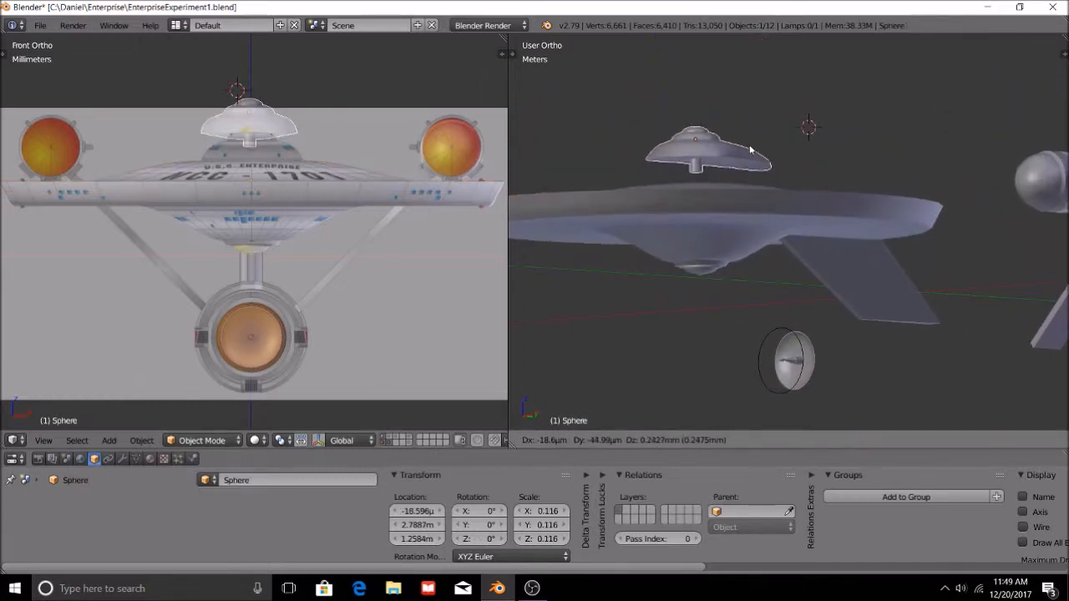
right_click(750, 147)
scroll(756, 154, down, 6)
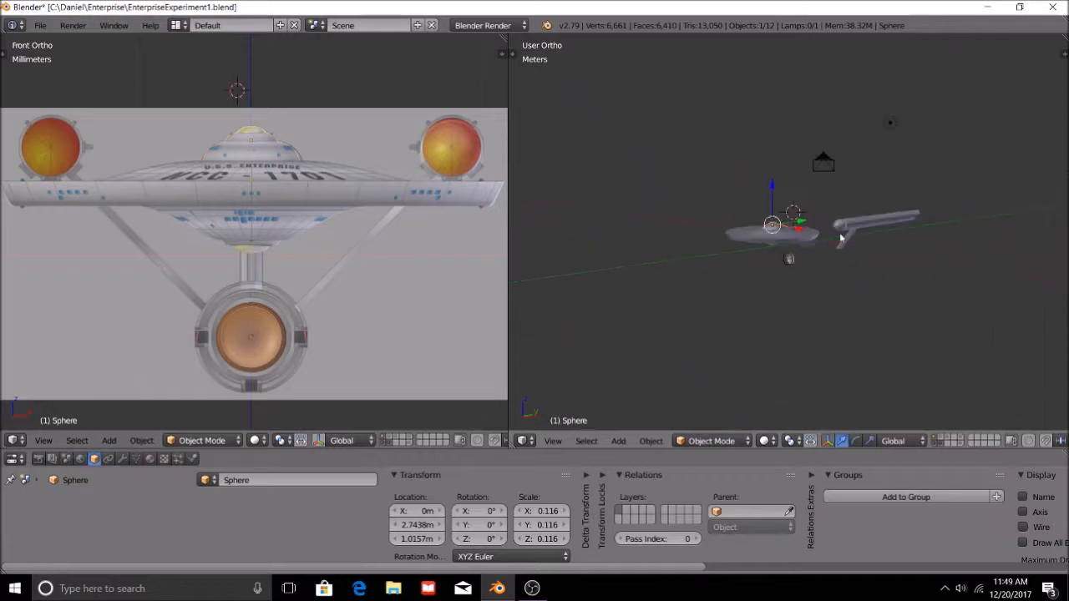
middle_drag(761, 272, 571, 194)
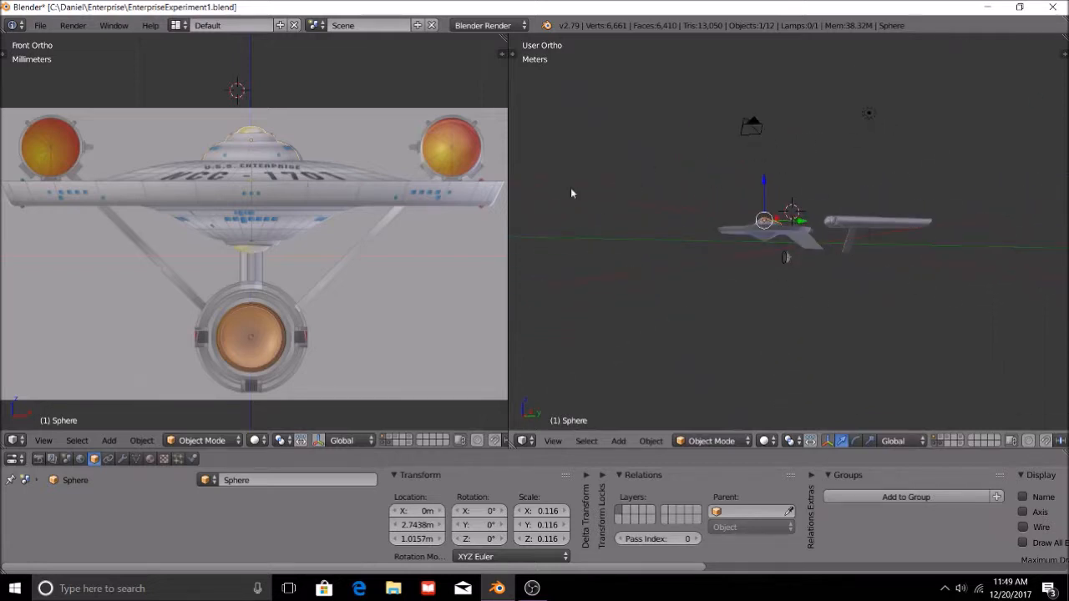
scroll(876, 318, up, 5)
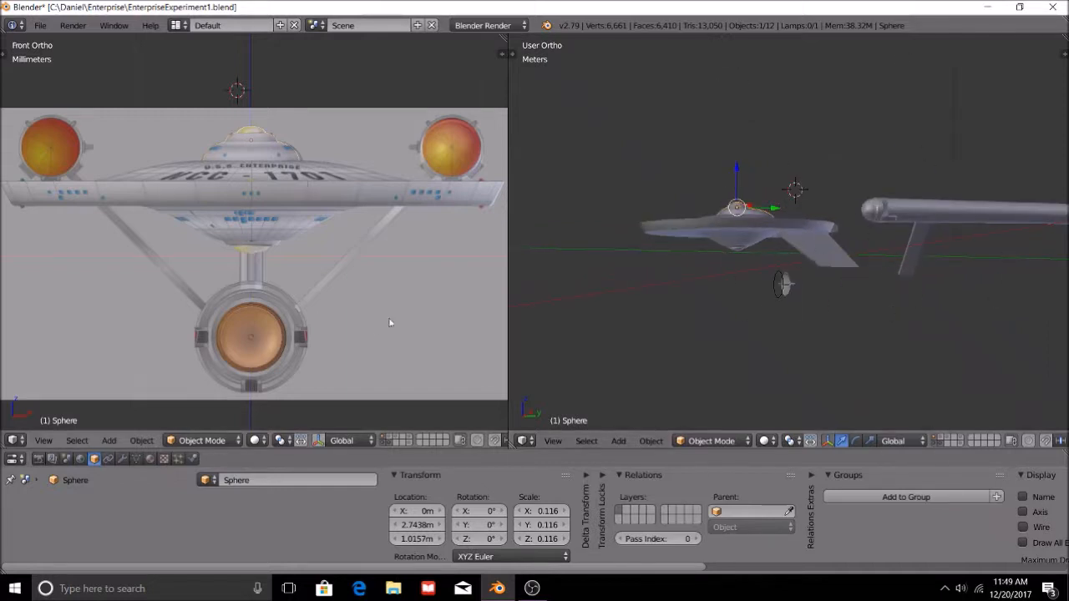
Select the new circle and, in the right view, move it along Y to the front edge of the engineering hull.
scroll(220, 344, up, 2)
right_click(779, 296)
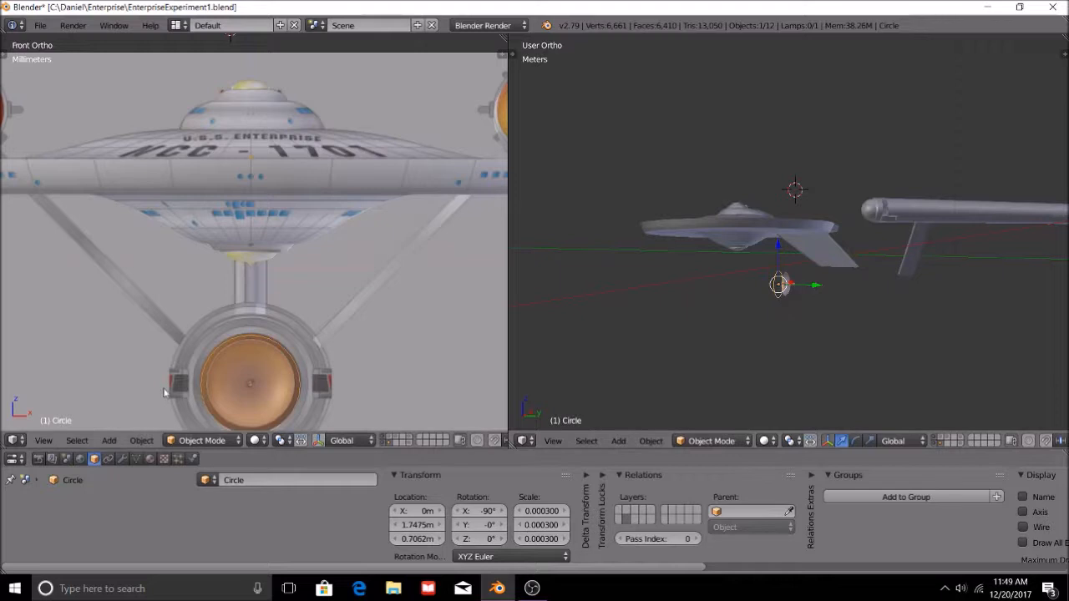
click(553, 441)
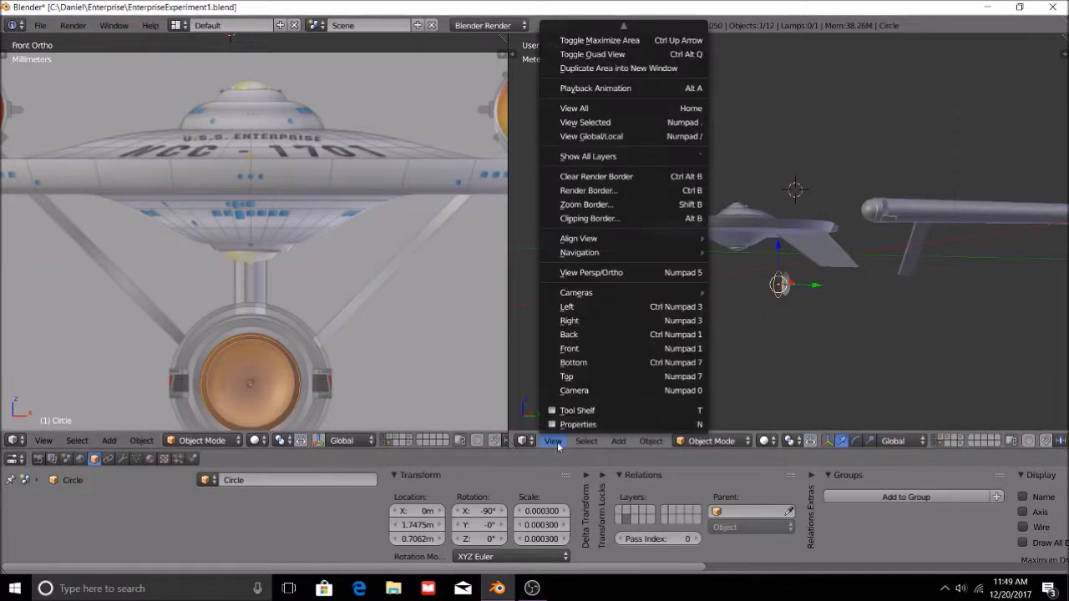
click(569, 320)
scroll(784, 329, up, 5)
key(g)
key(y)
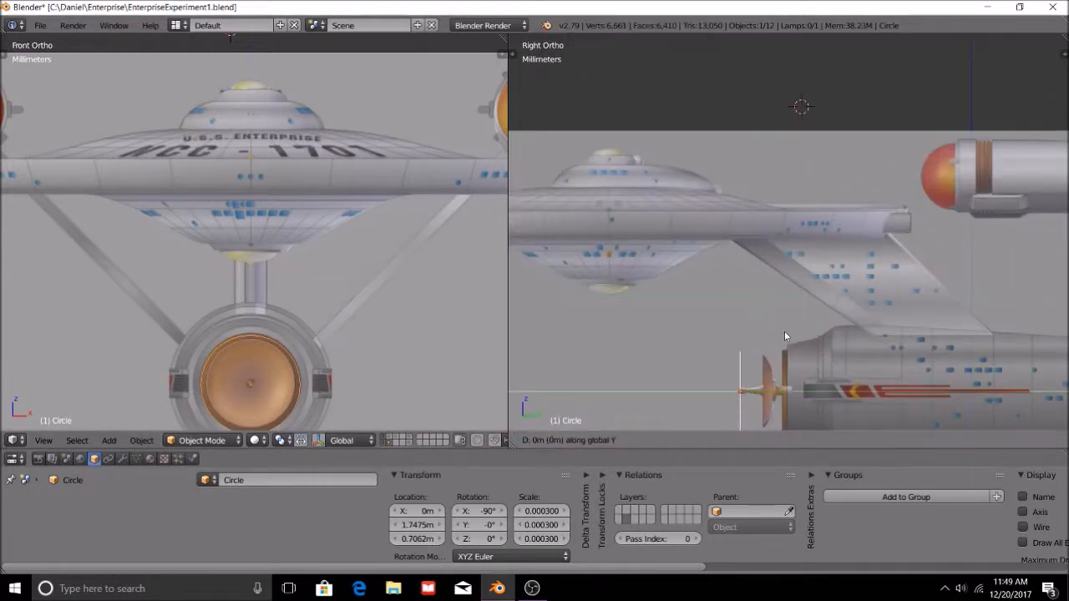
click(832, 343)
Scale the circle up by about 1.145 and shift it slightly along Z to centre it on the hull.
shift+middle_drag(824, 380, 805, 283)
scroll(806, 301, up, 2)
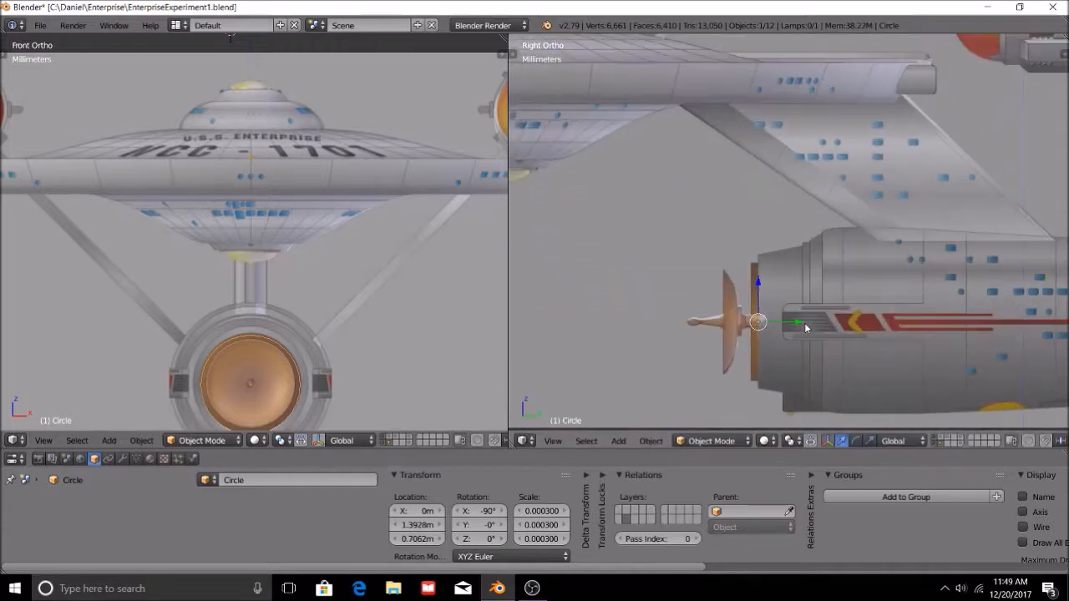
key(s)
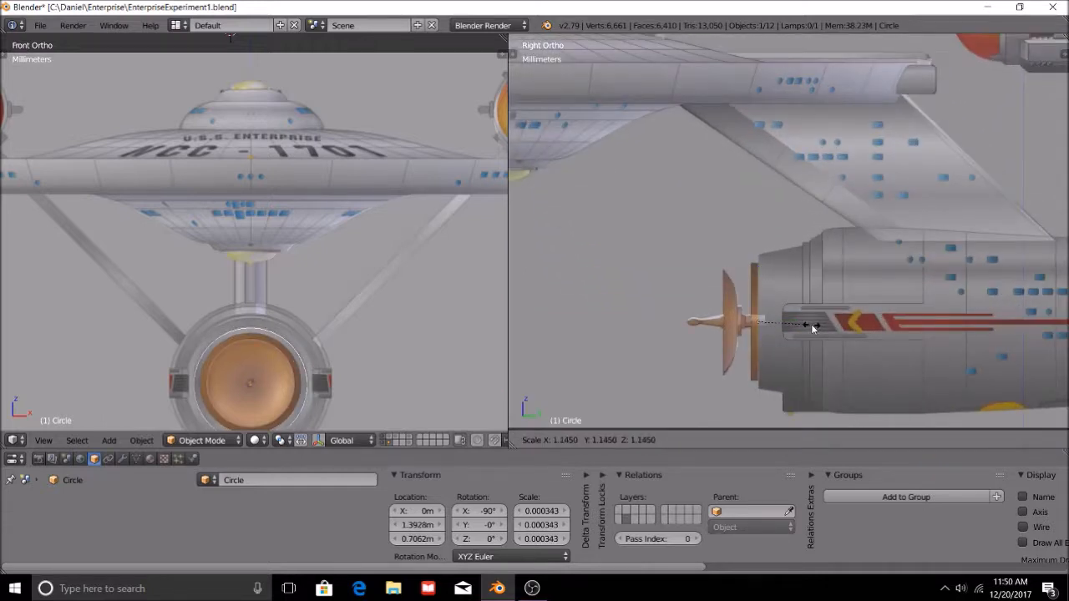
click(815, 329)
key(g)
key(z)
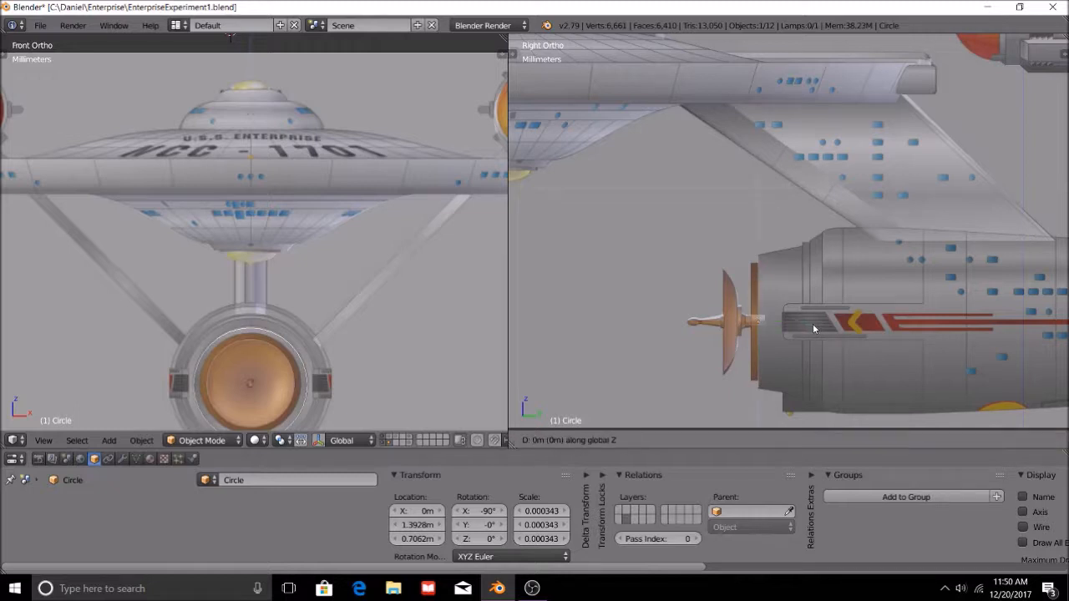
click(815, 328)
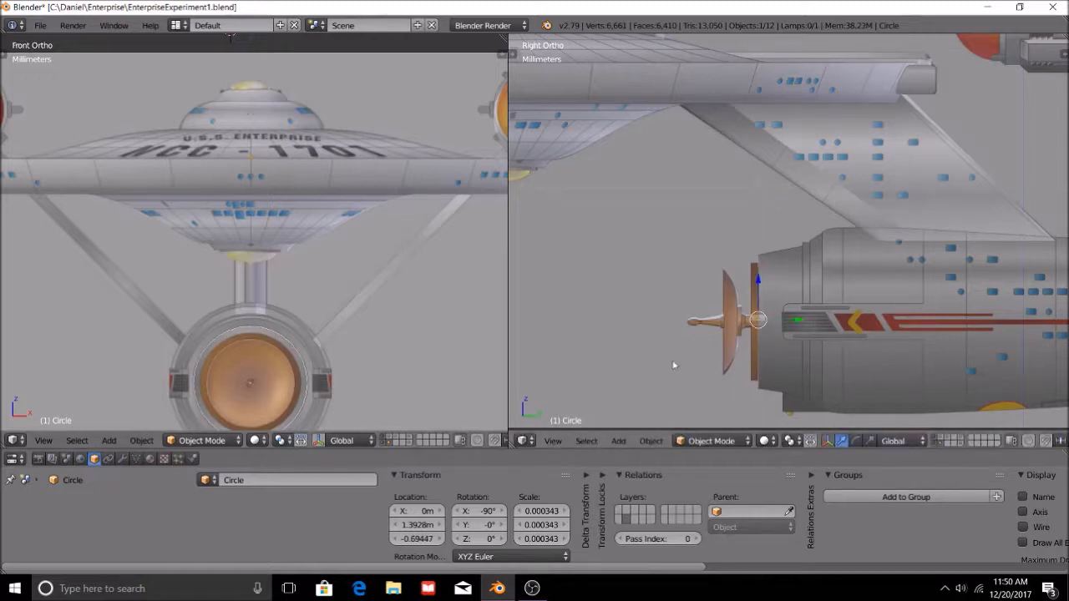
Fine-tune the circle's position along Y and Z against the front of the engineering hull.
scroll(730, 354, up, 1)
key(g)
key(y)
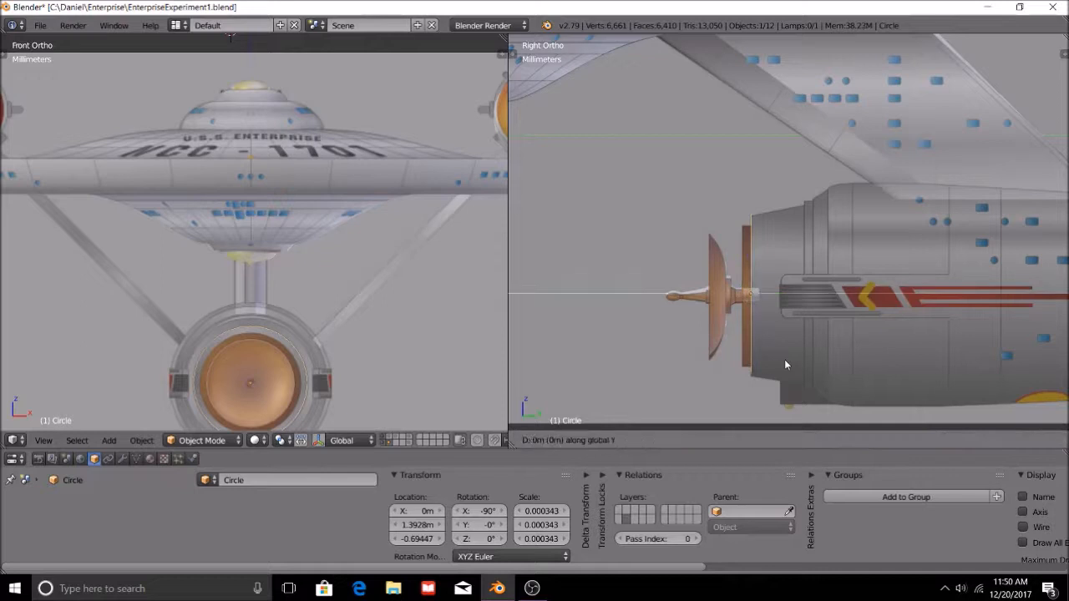
click(785, 366)
key(g)
key(z)
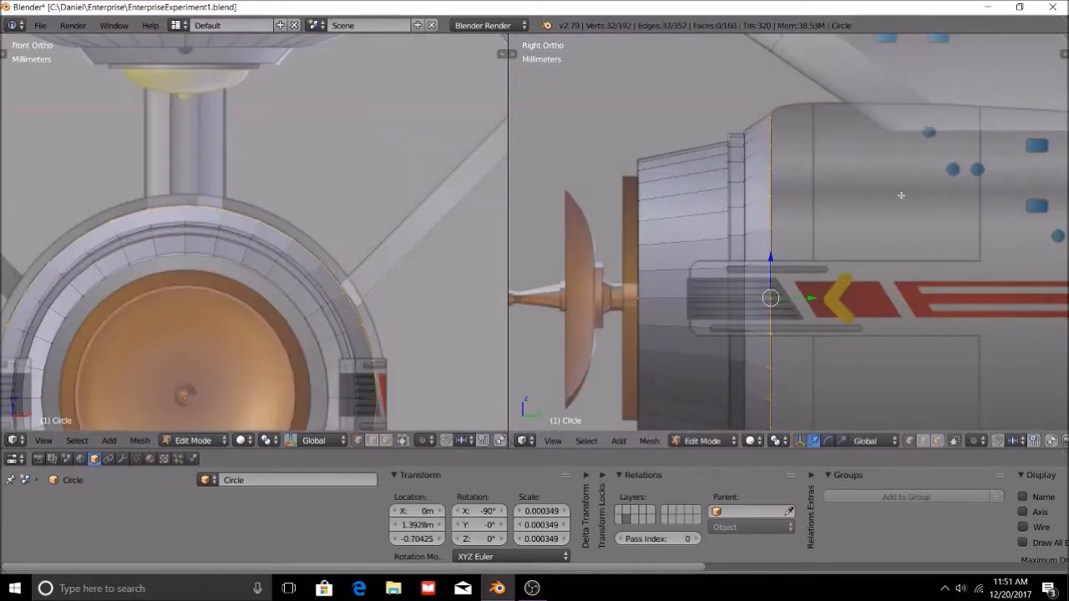
Extrude the hull's rear edge ring and move the new ring about 28 µm along Y.
scroll(898, 200, up, 1)
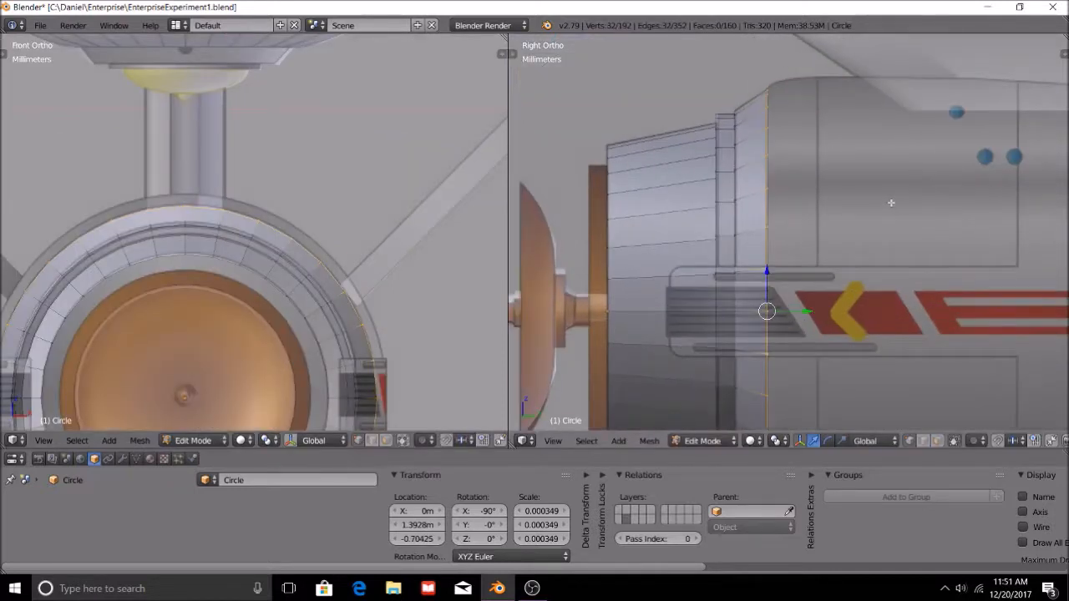
key(e)
key(y)
key(g)
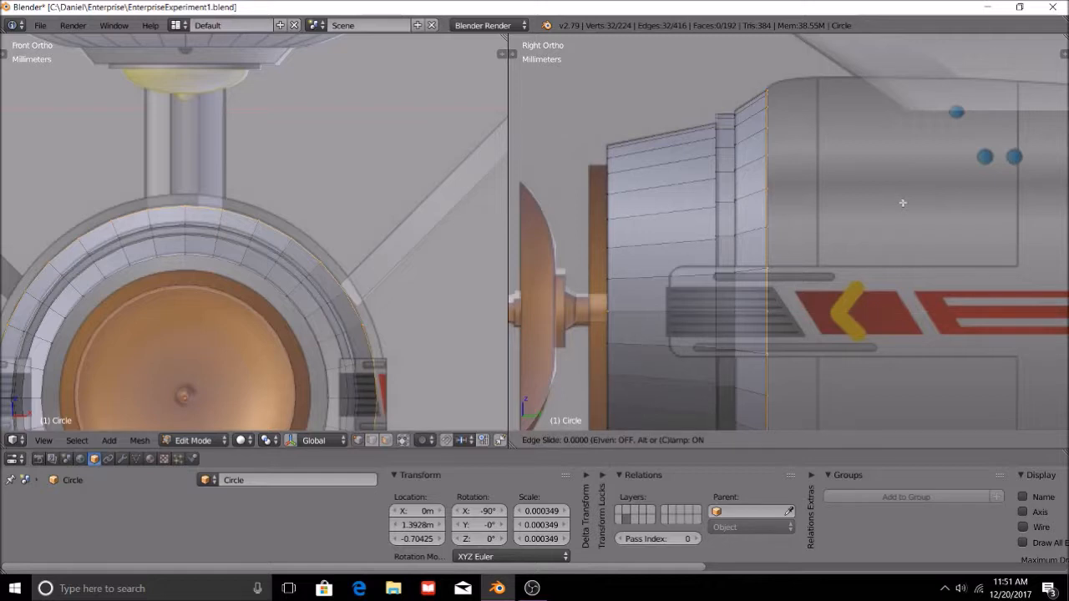
click(905, 203)
key(g)
key(y)
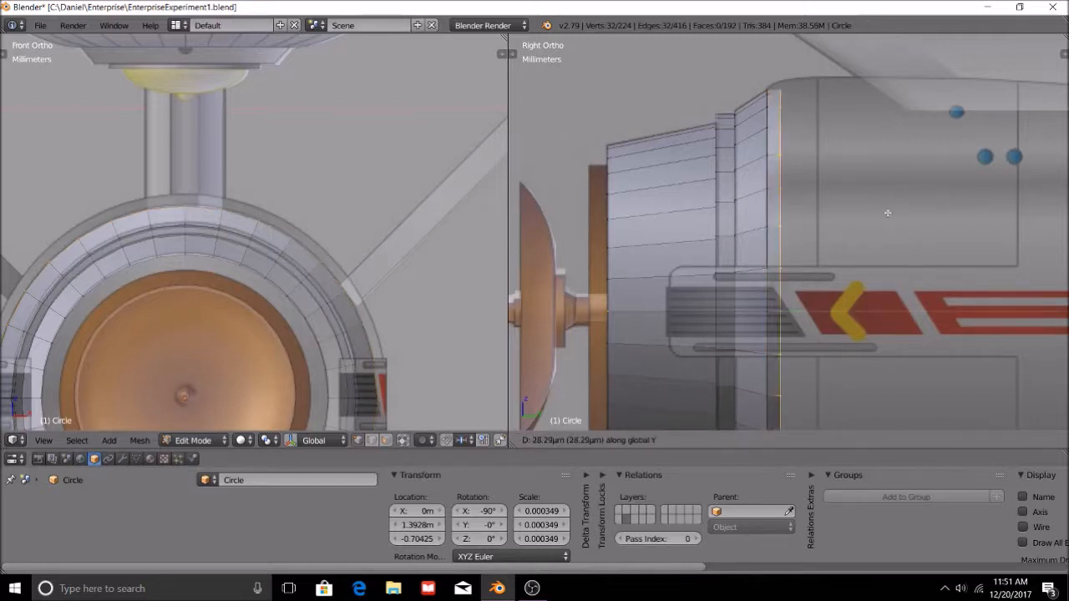
click(888, 213)
Scale the new edge ring up by about 1.04 to match the hull outline in the reference image.
key(s)
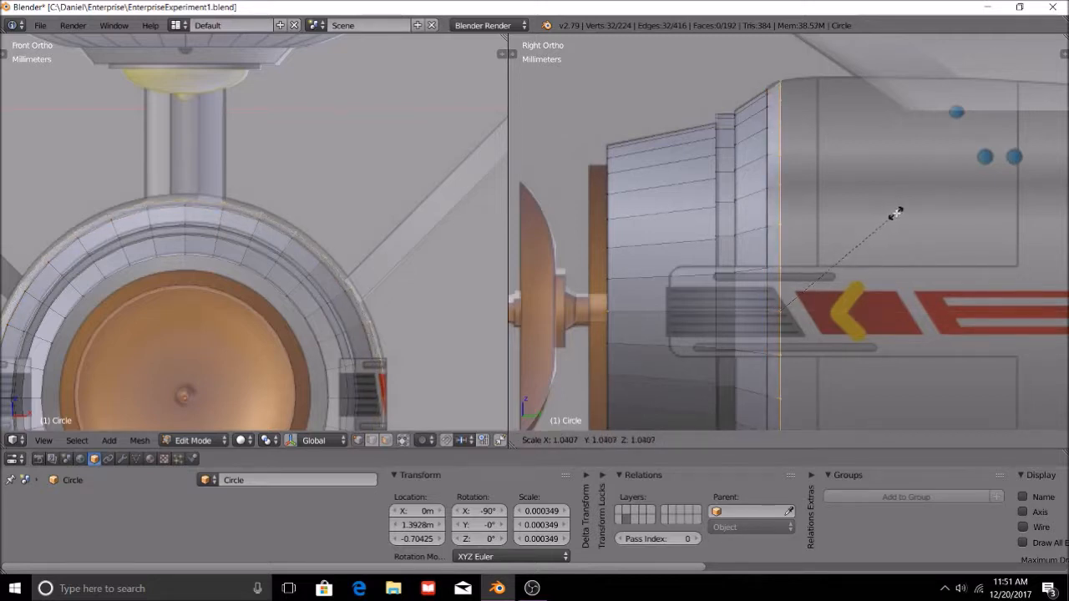
click(896, 214)
scroll(775, 102, up, 1)
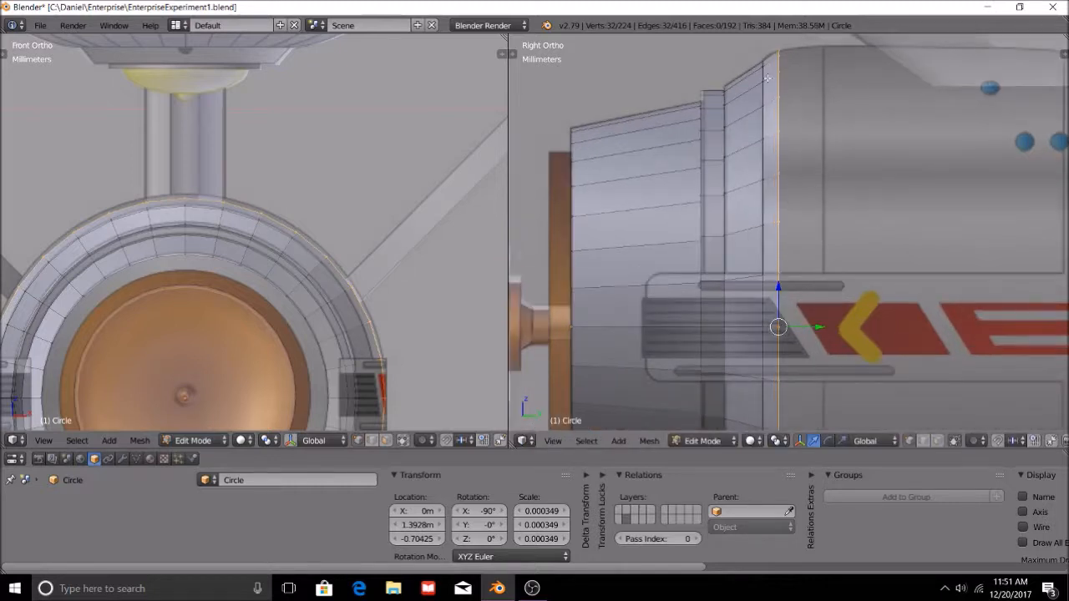
Add an edge loop just ahead of the hull's rear edge and scale it up by about 1.006.
key(ctrl+r)
click(777, 327)
click(768, 296)
key(s)
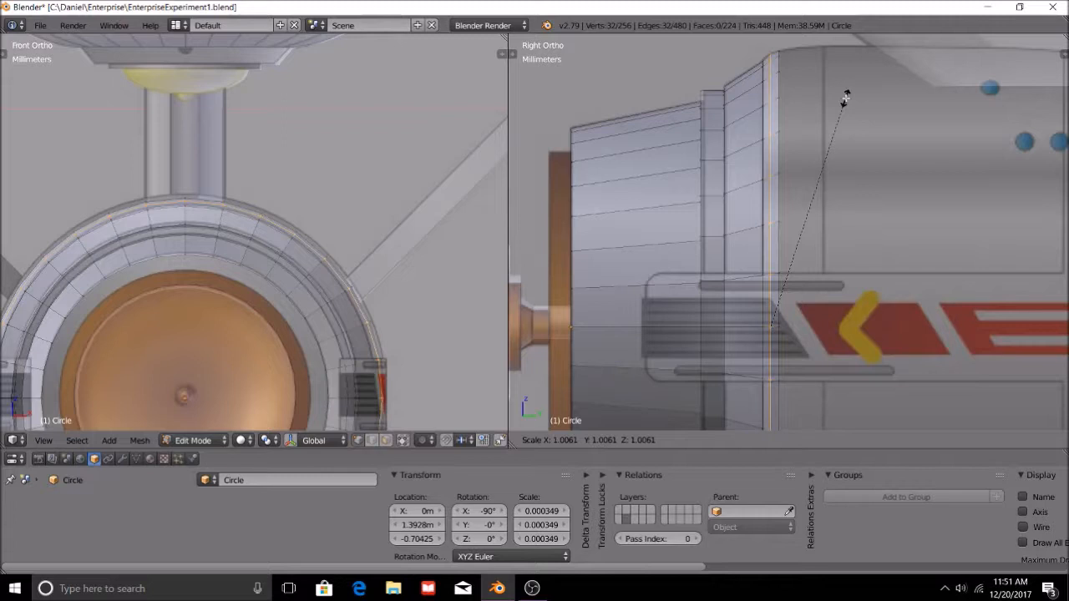
click(844, 96)
key(a)
Extrude the hull's rear edge ring along Y and nudge the new ring about 5 µm further to the reference panel line.
scroll(846, 90, down, 2)
scroll(845, 90, down, 2)
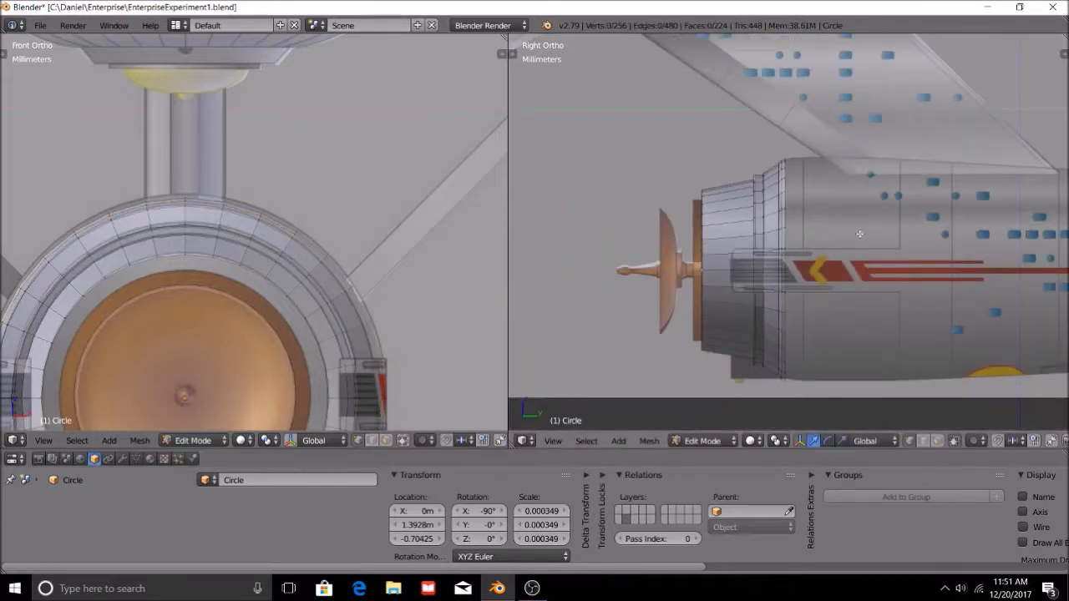
drag(777, 108, 831, 385)
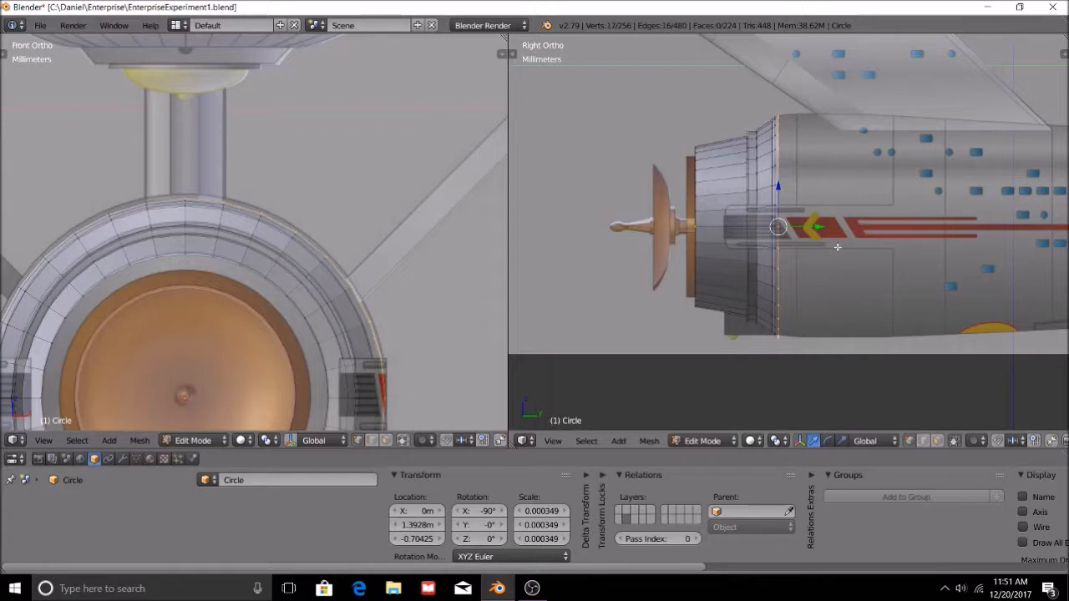
scroll(822, 216, up, 3)
key(e)
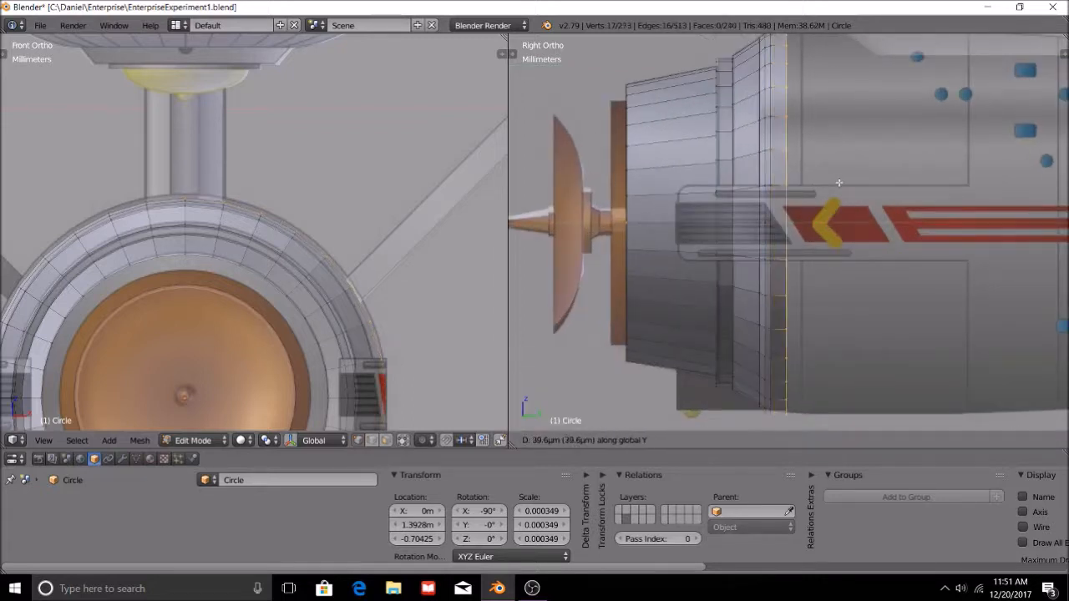
click(845, 182)
shift+middle_drag(881, 131, 877, 238)
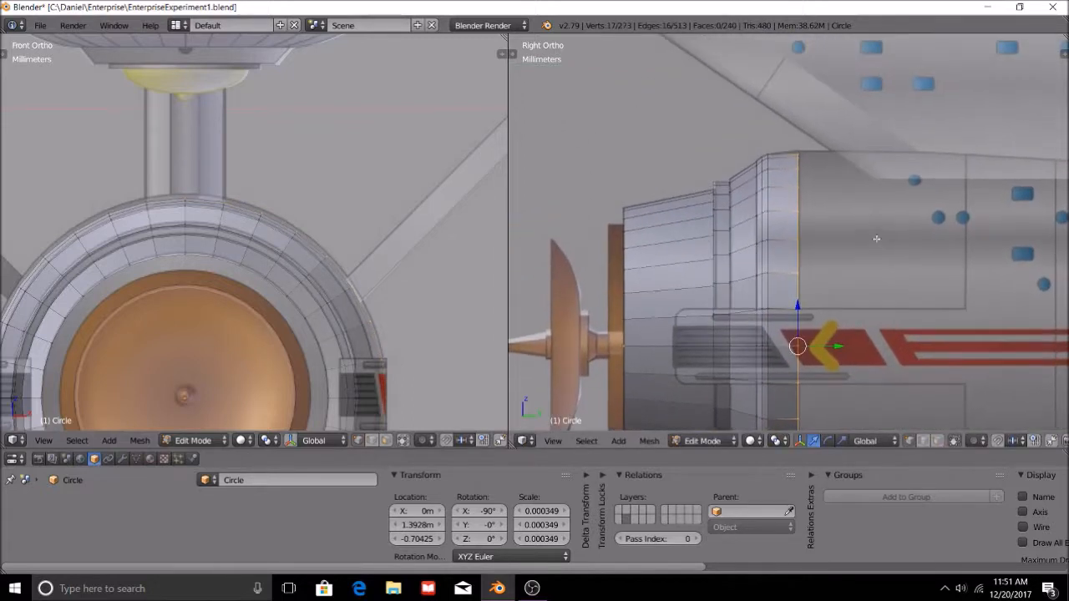
scroll(865, 241, up, 4)
key(g)
key(y)
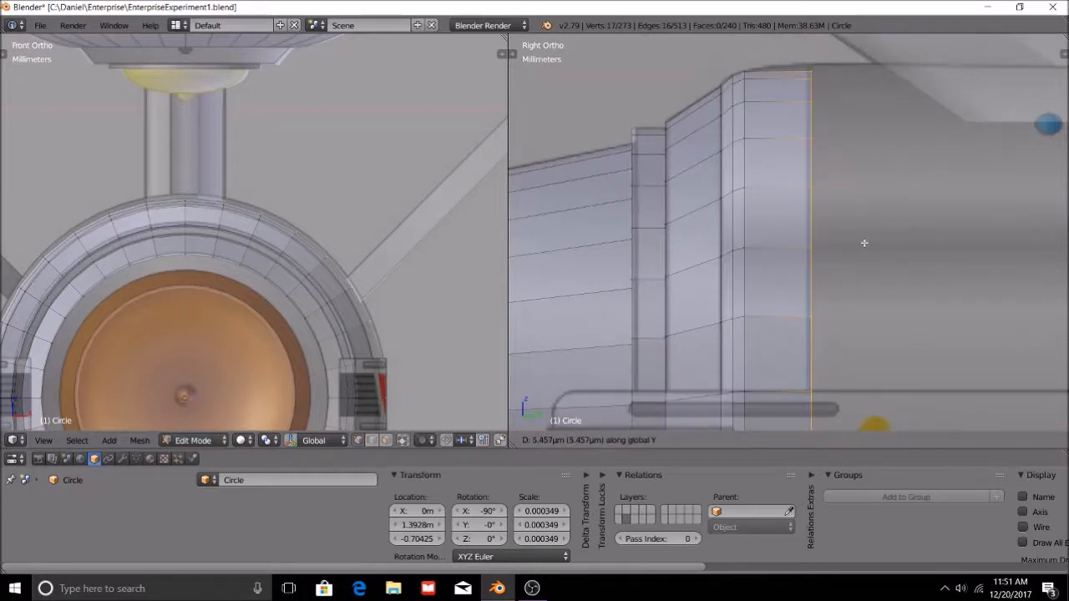
click(860, 243)
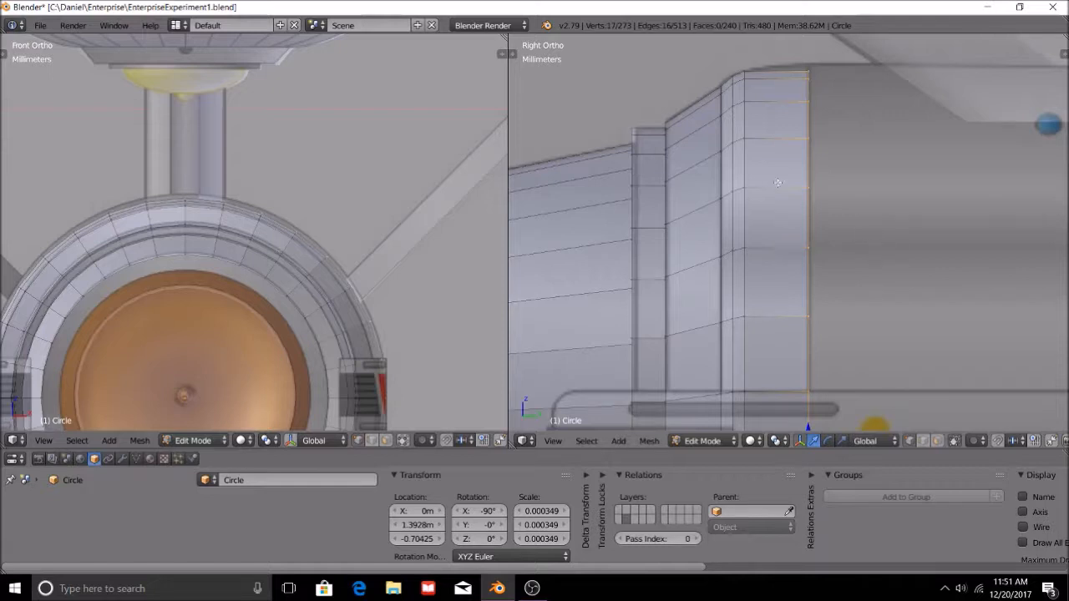
Add an edge loop midway along the rearmost hull section and try scaling it up slightly.
key(ctrl+r)
click(781, 143)
right_click(847, 147)
key(s)
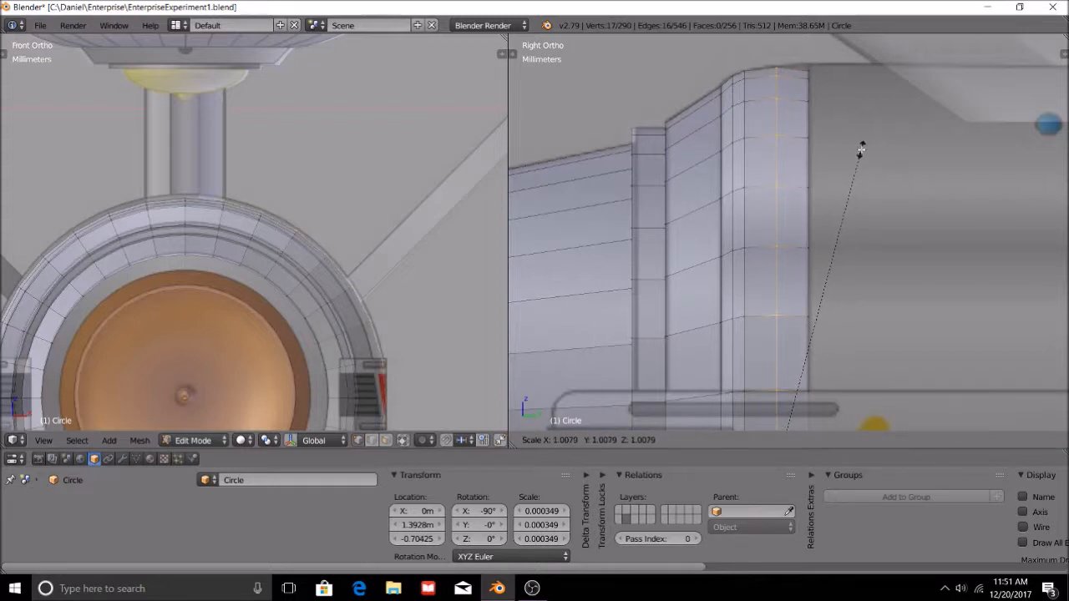
right_click(862, 149)
Scale the hull's rear edge ring up by about 1.018 to meet the reference outline.
scroll(850, 196, down, 5)
scroll(850, 196, down, 1)
shift+scroll(840, 199, down, 8)
key(a)
alt+right_click(795, 268)
scroll(843, 275, up, 7)
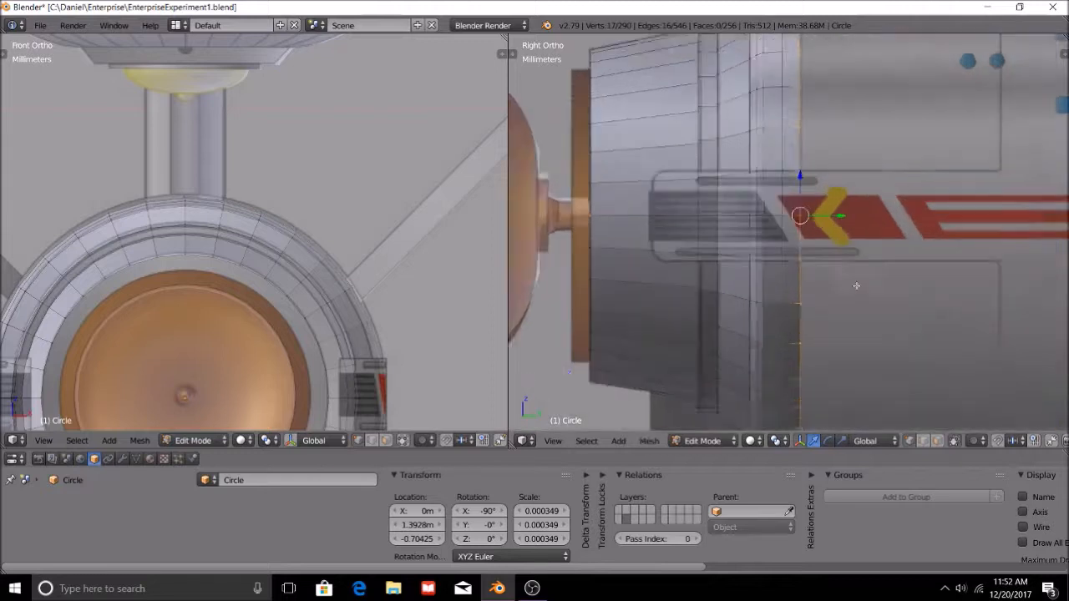
key(s)
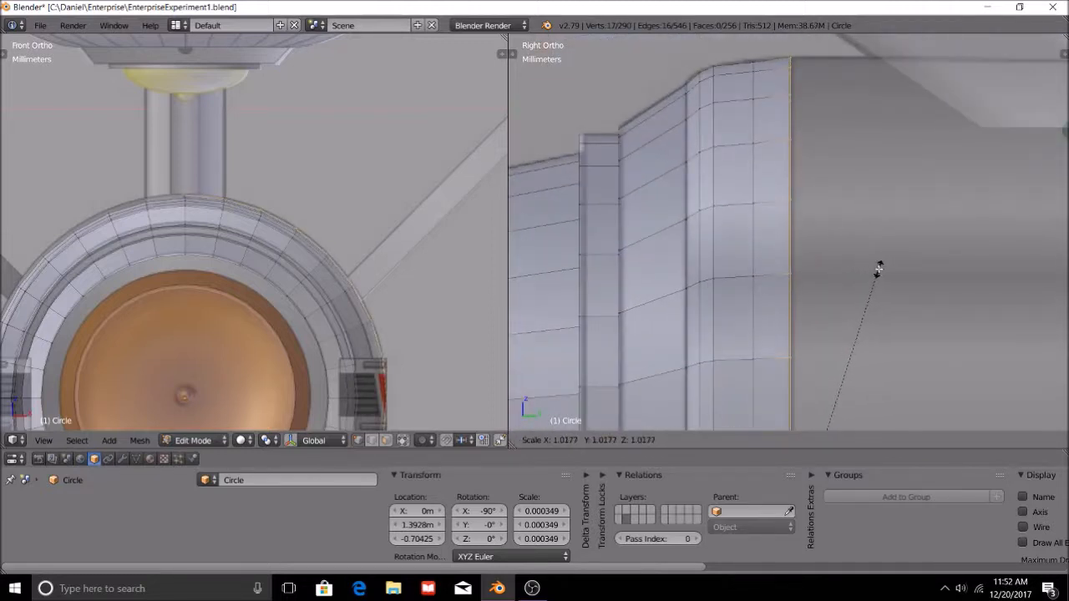
click(876, 267)
Scale the edge loop midway along the rearmost section up by about 1.0075 to round the hull profile.
scroll(877, 267, down, 4)
shift+middle_drag(881, 304, 893, 200)
scroll(893, 201, down, 3)
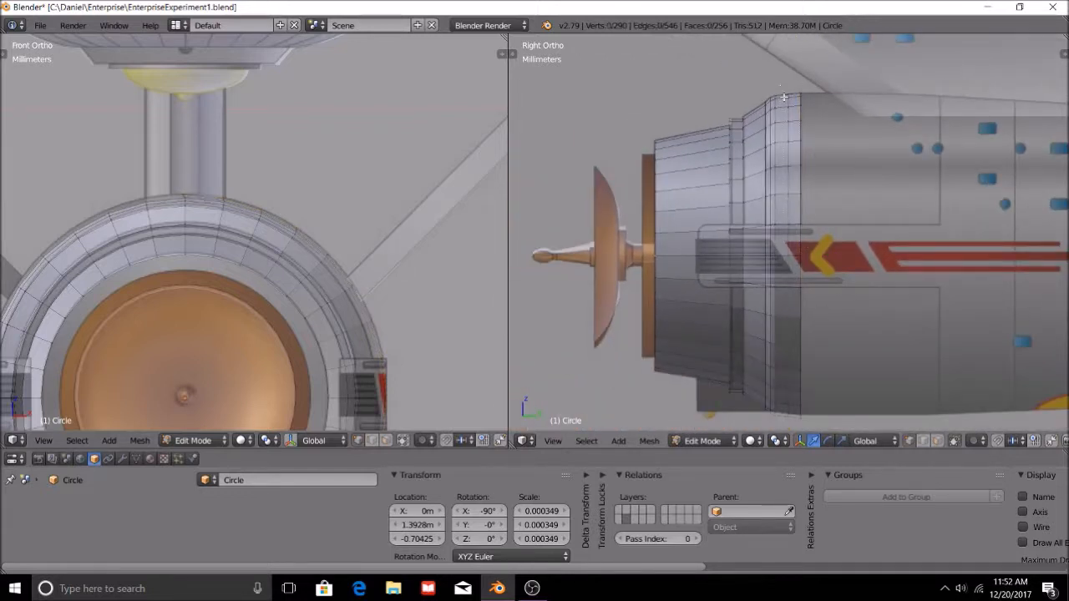
alt+right_click(788, 359)
shift+middle_drag(850, 160, 844, 256)
scroll(844, 255, up, 4)
key(s)
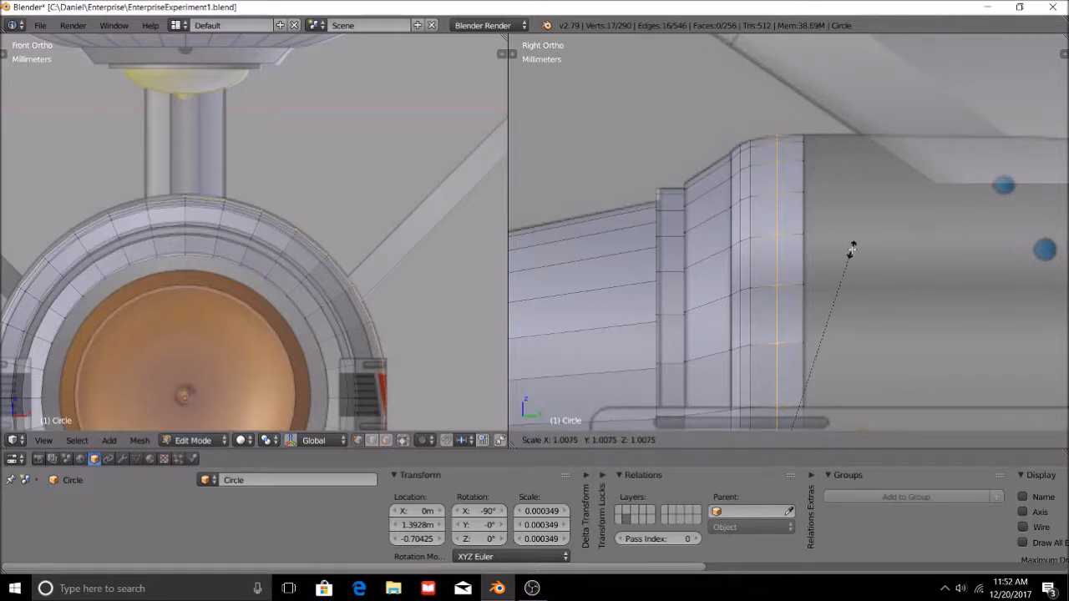
click(849, 250)
key(a)
Extrude the hull's rear edge ring along Y past the base of the dorsal neck.
scroll(848, 252, down, 8)
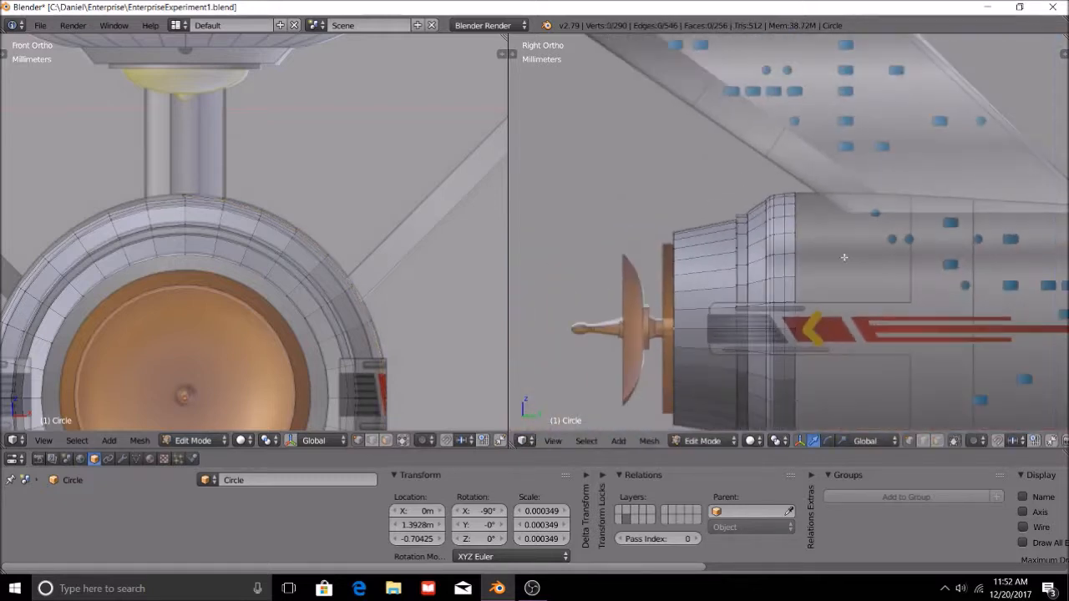
shift+middle_drag(870, 335, 854, 255)
key(b)
drag(775, 125, 824, 324)
shift+middle_drag(943, 246, 804, 233)
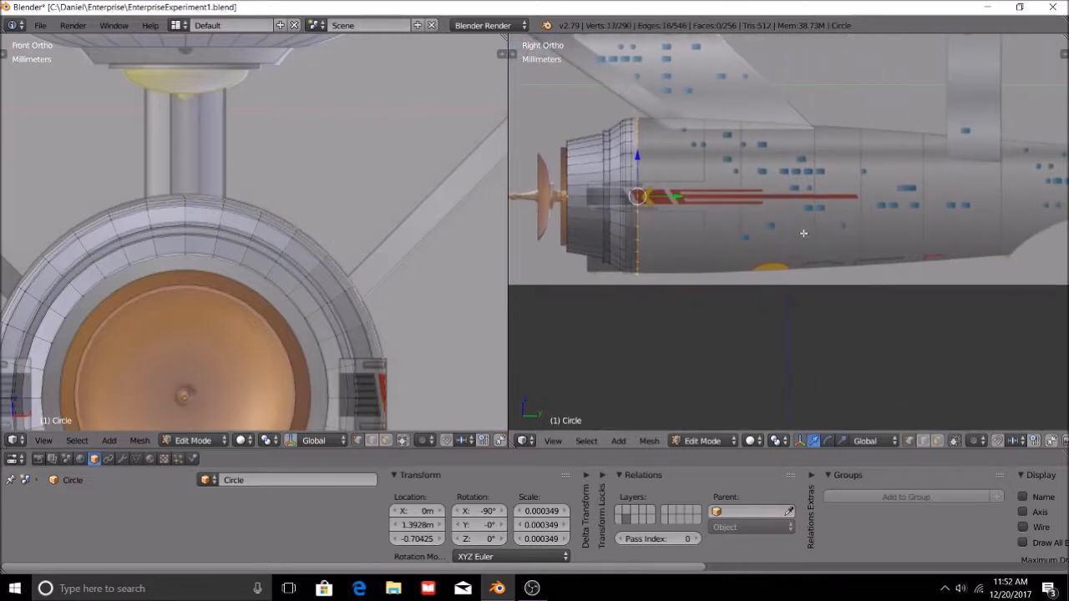
key(e)
key(y)
click(942, 290)
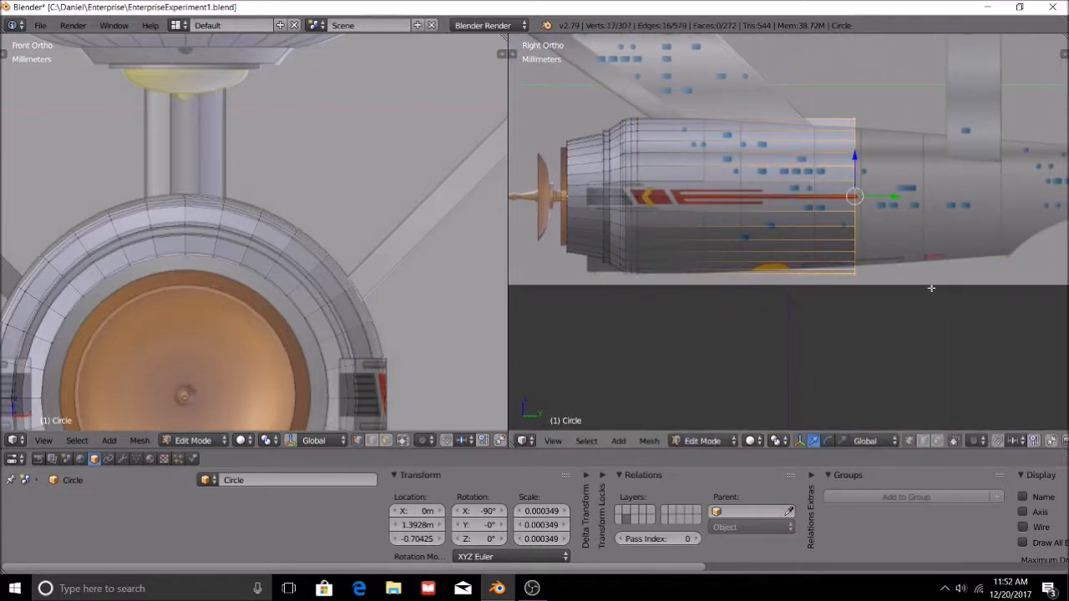
Scale the extruded rear ring to the hull's taper and scale the loop in the long front section up by about 1.05.
shift+middle_drag(942, 290, 754, 260)
key(s)
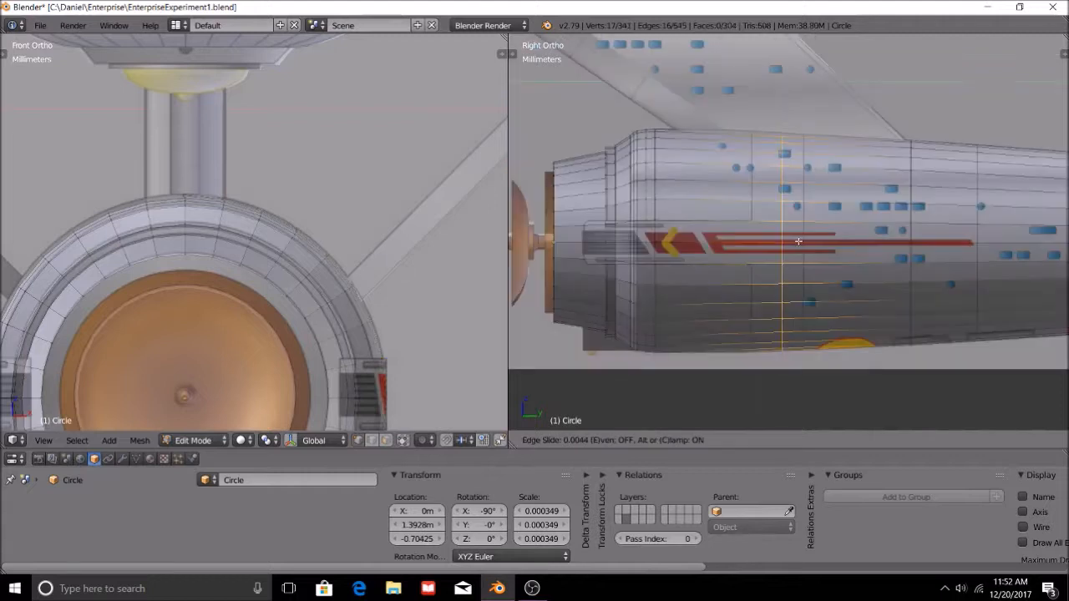
click(802, 242)
key(s)
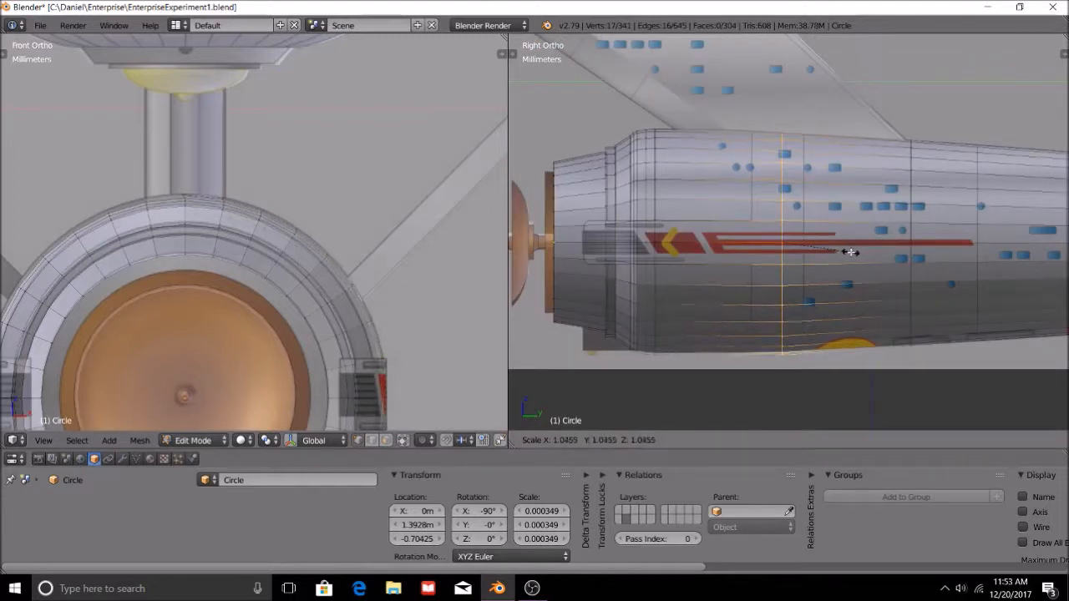
click(847, 253)
Move the rearmost ring along Y to the start of the tail undercut and scale it down slightly to fit the outline.
scroll(930, 279, down, 2)
shift+middle_drag(945, 269, 765, 237)
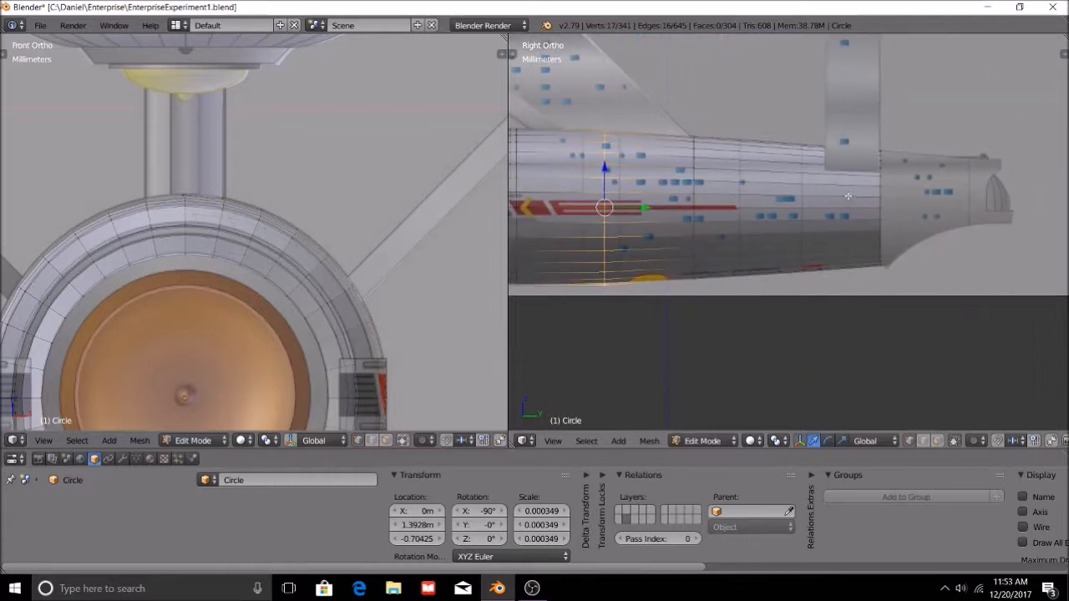
shift+middle_drag(661, 259, 763, 274)
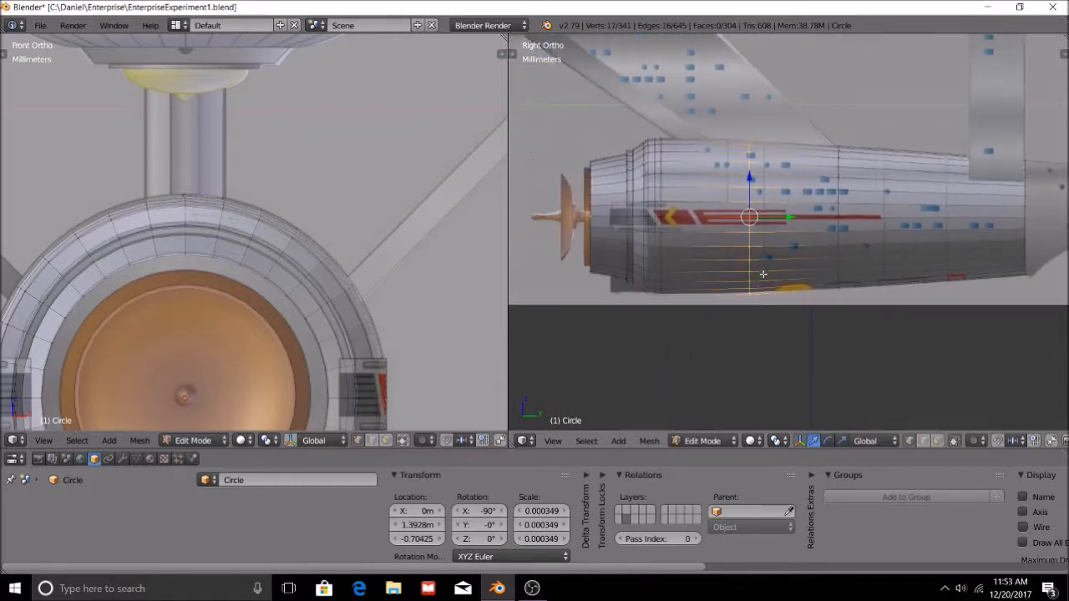
shift+middle_drag(998, 222, 764, 220)
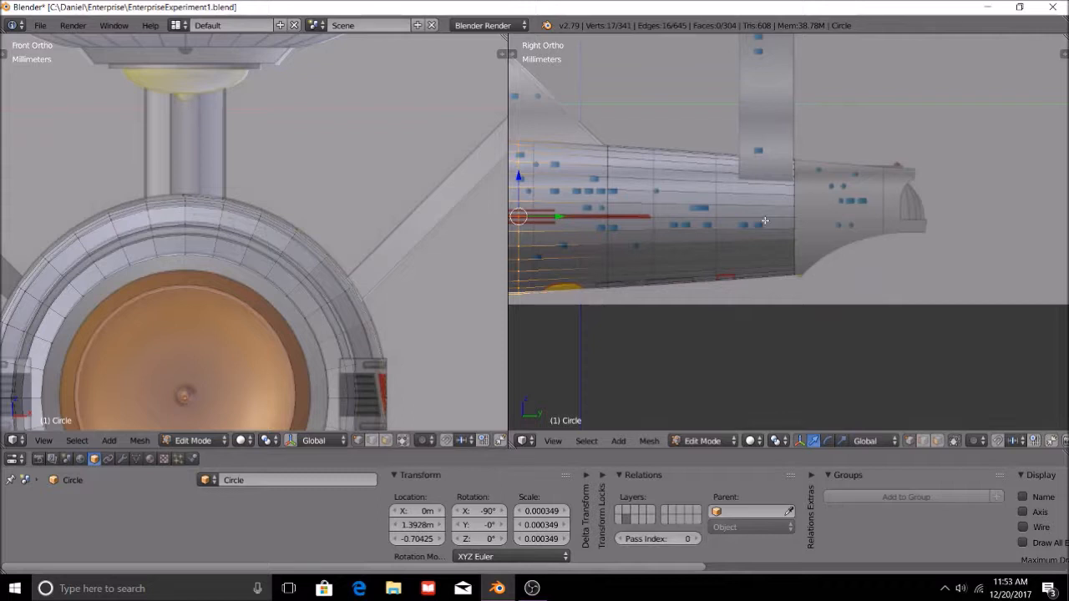
alt+right_click(798, 251)
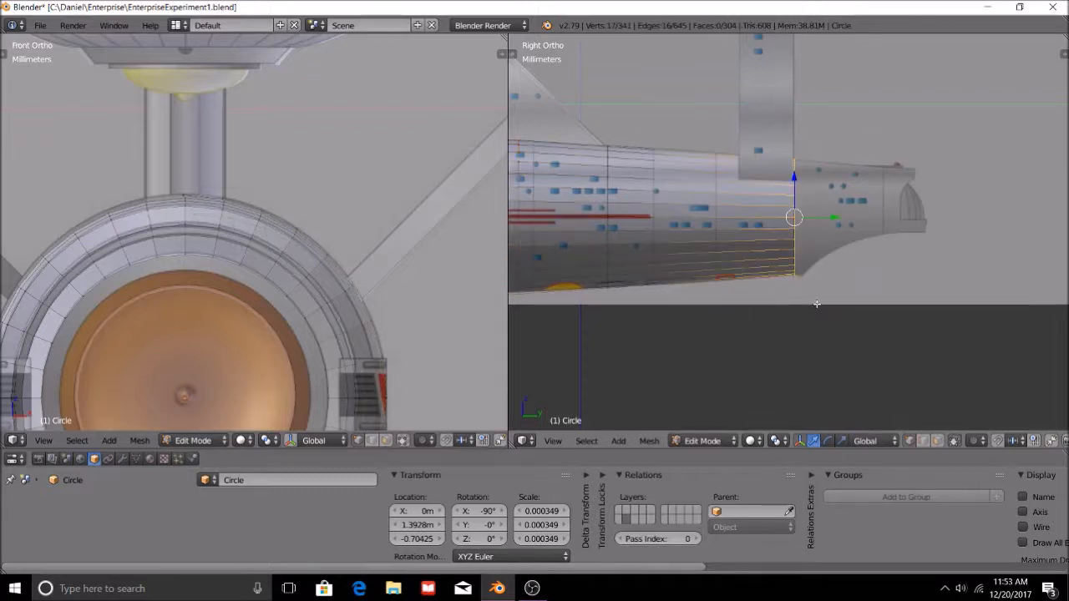
scroll(868, 320, up, 4)
scroll(868, 321, up, 1)
key(g)
key(y)
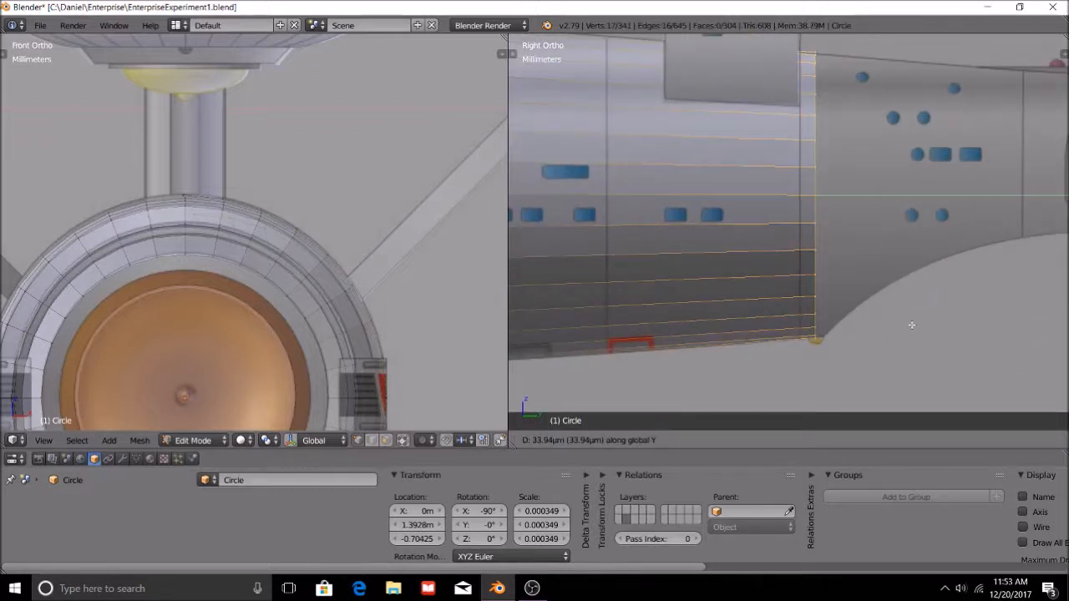
click(921, 326)
key(s)
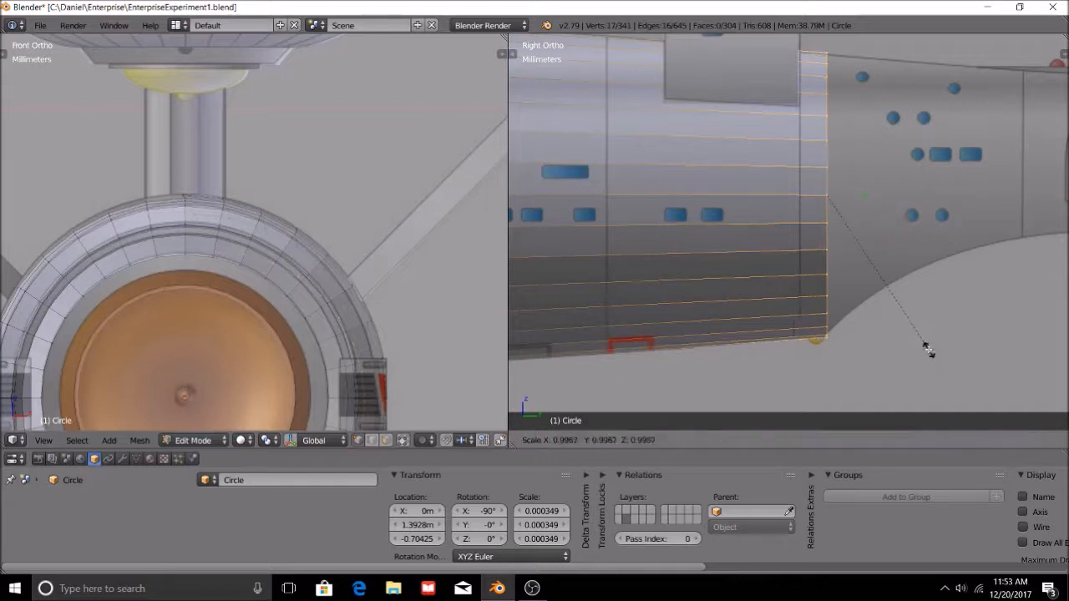
click(927, 349)
key(a)
Switch to Object Mode, inspect the whole ship from an angle, and return to the right side view.
scroll(850, 291, down, 12)
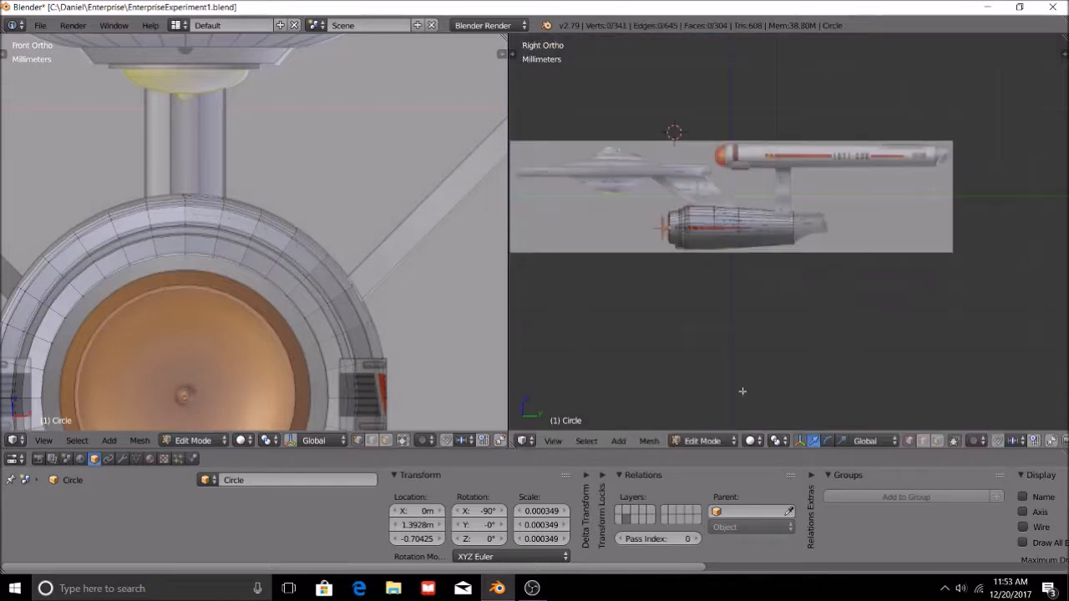
middle_drag(692, 301, 788, 317)
click(730, 441)
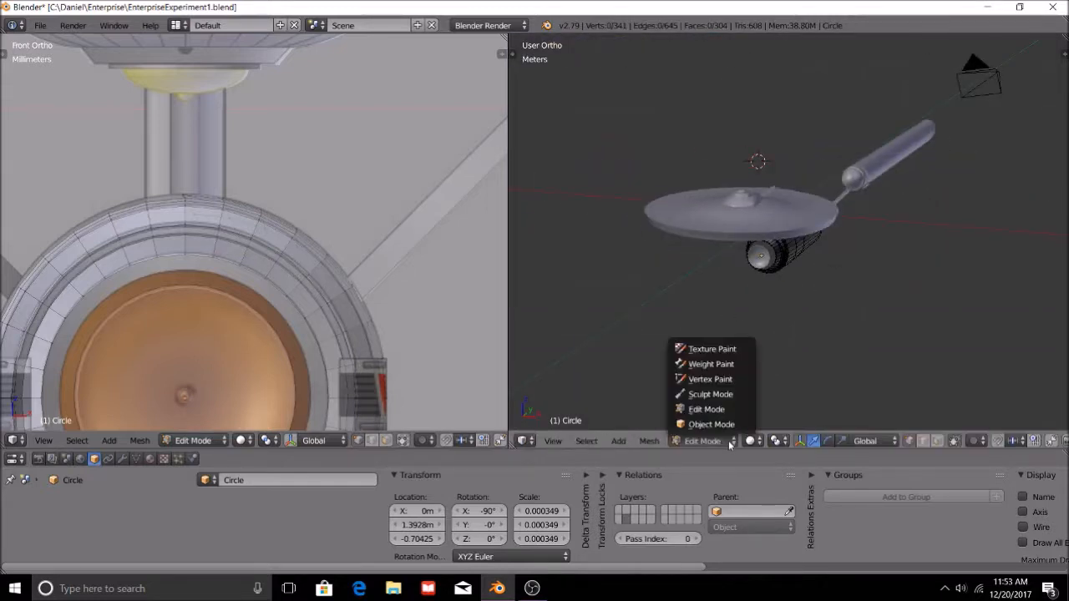
click(726, 426)
middle_drag(744, 292, 841, 293)
scroll(841, 294, up, 8)
middle_drag(933, 265, 773, 268)
click(553, 441)
click(572, 328)
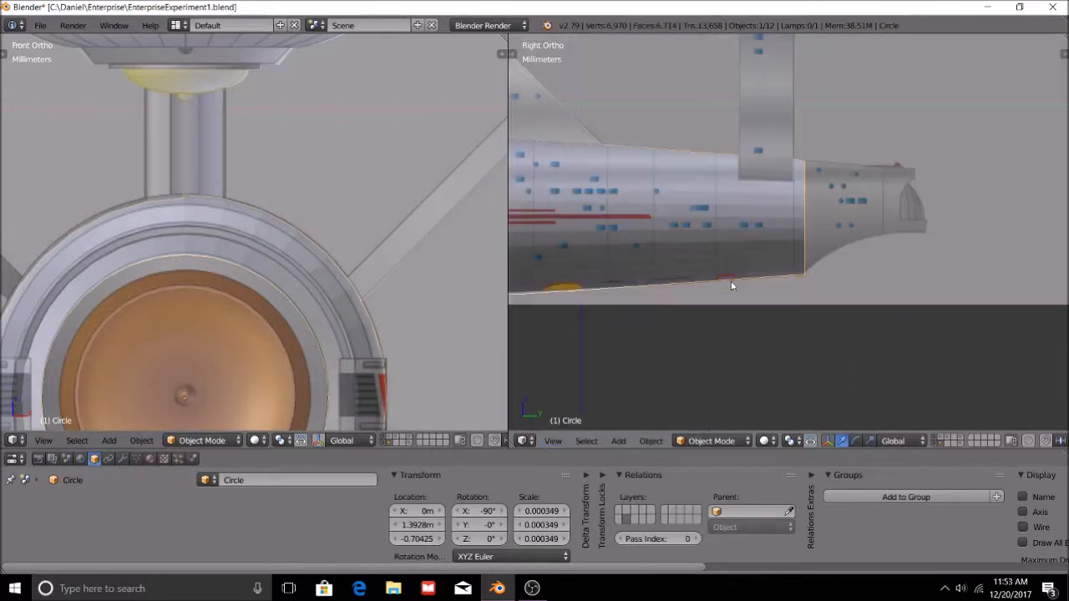
Hide the 3D manipulator in the side viewport.
scroll(727, 443, down, 5)
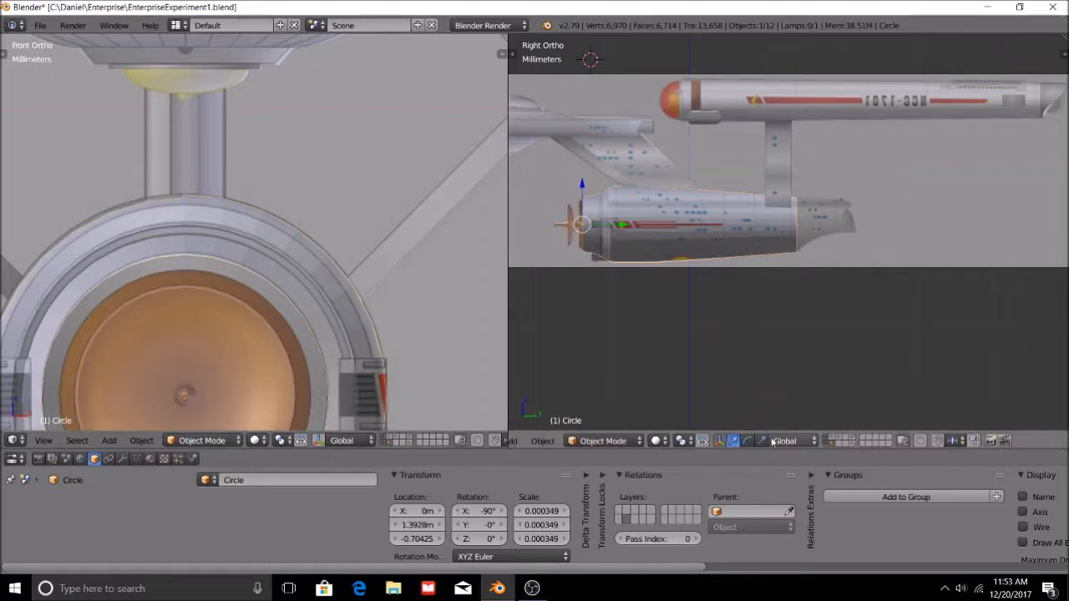
click(718, 441)
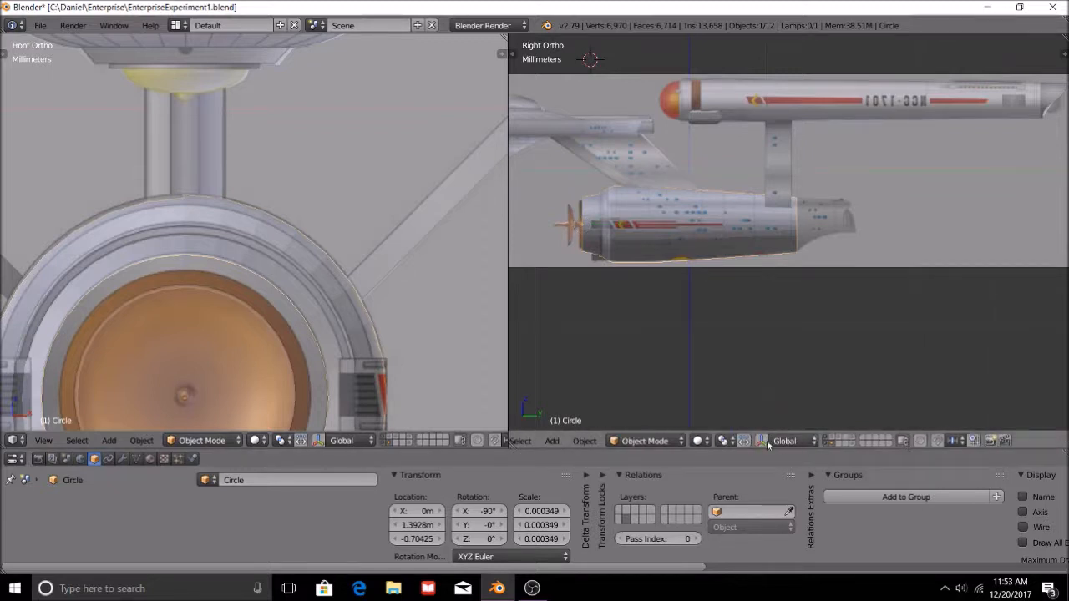
click(701, 441)
Return to Edit Mode and delete all vertices of the long rear hull sections behind the front rings.
click(644, 441)
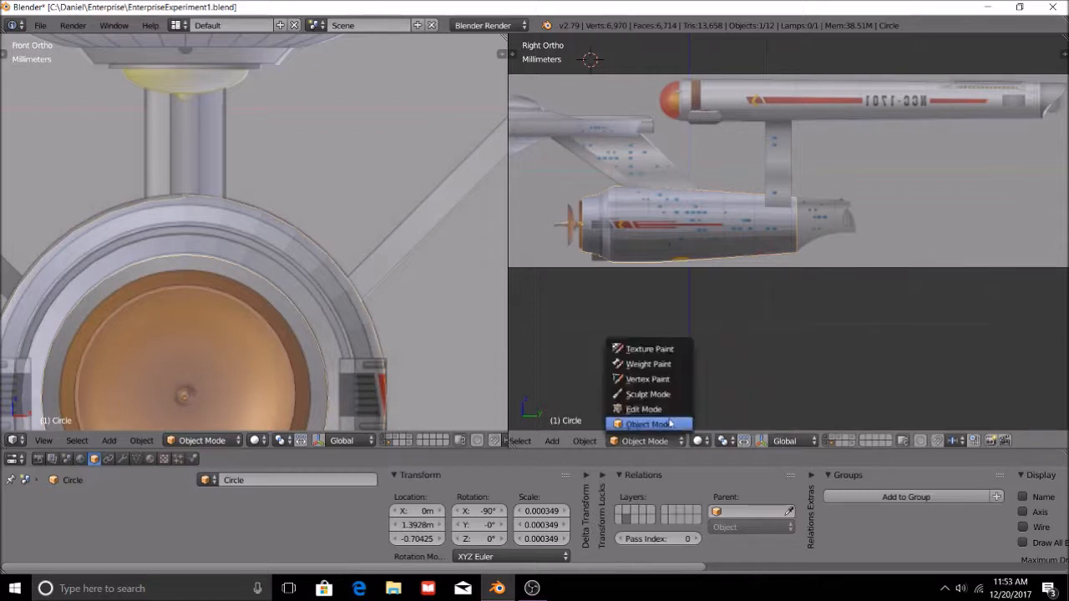
click(641, 413)
key(a)
key(b)
drag(656, 179, 978, 413)
key(x)
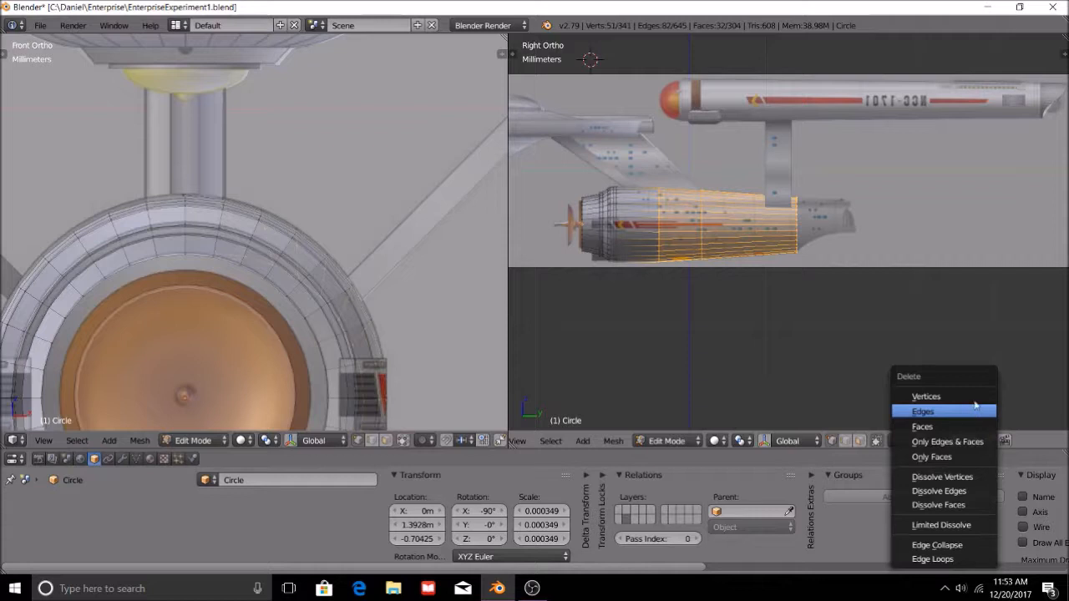
click(954, 397)
Select only the rear edge ring of the remaining front hull section.
scroll(608, 226, up, 2)
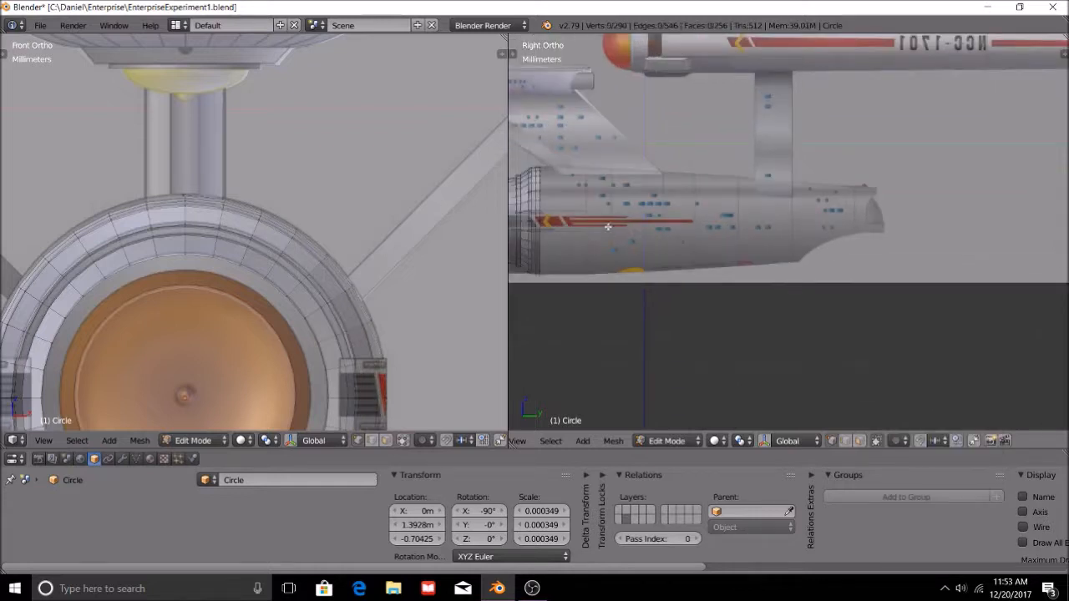
shift+middle_drag(609, 226, 706, 212)
key(b)
drag(634, 142, 668, 310)
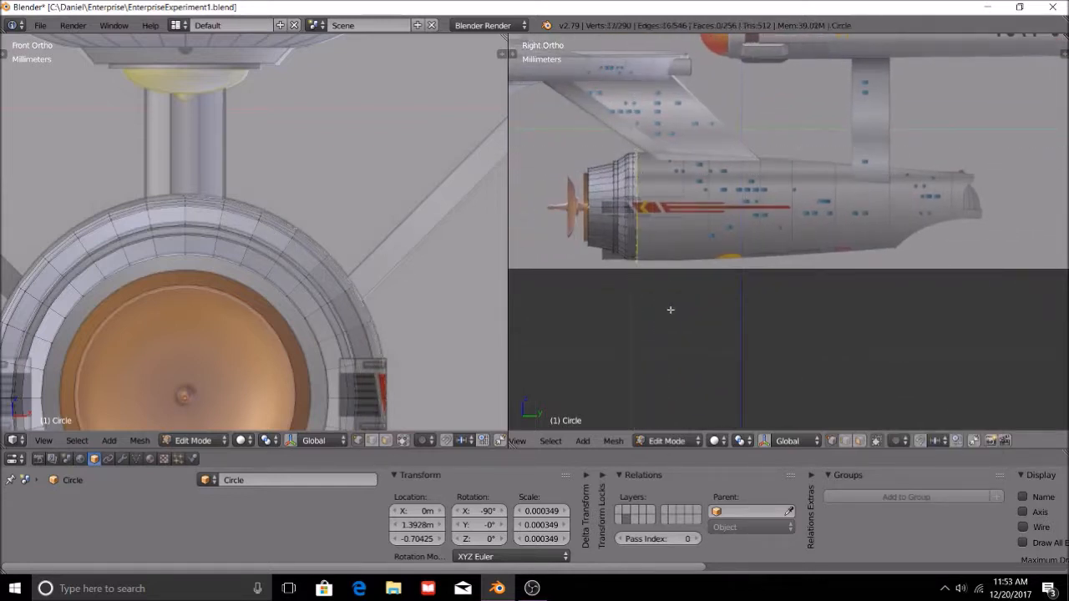
scroll(693, 324, up, 2)
key(a)
key(b)
drag(566, 113, 598, 305)
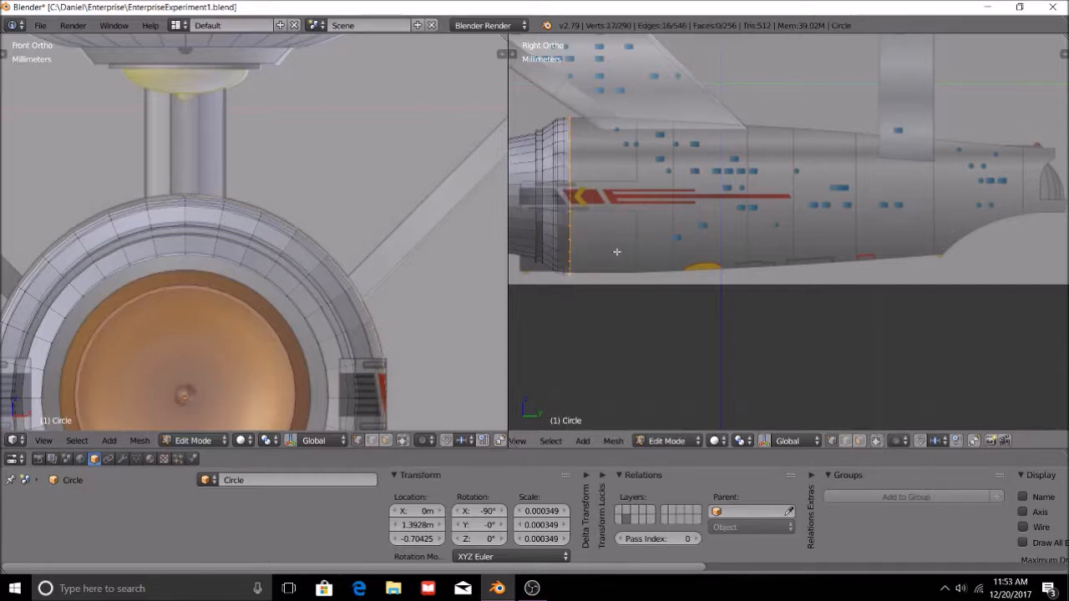
scroll(617, 252, down, 4)
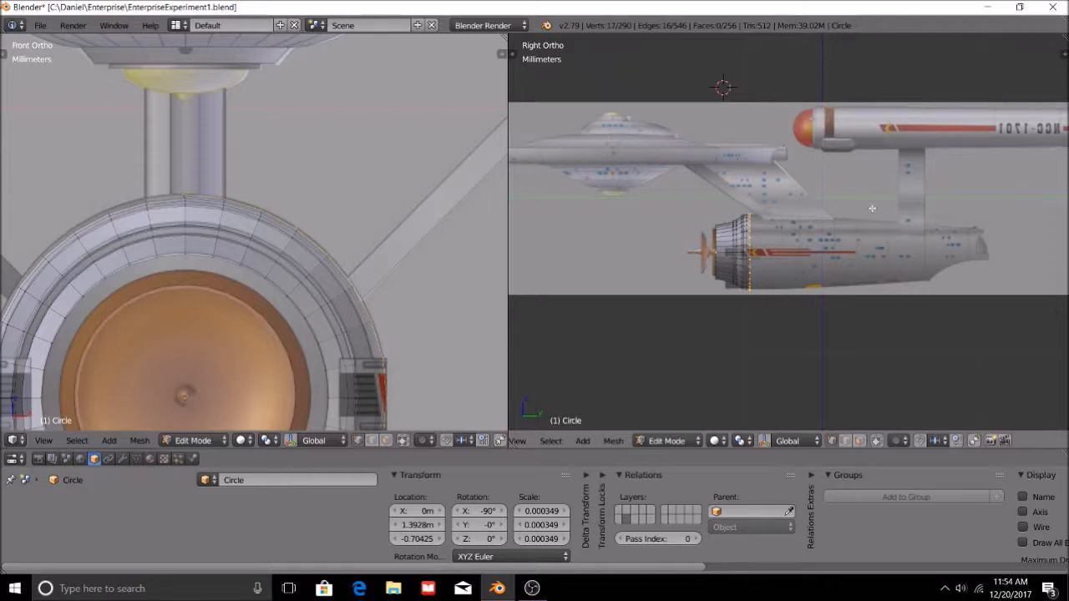
scroll(818, 270, up, 4)
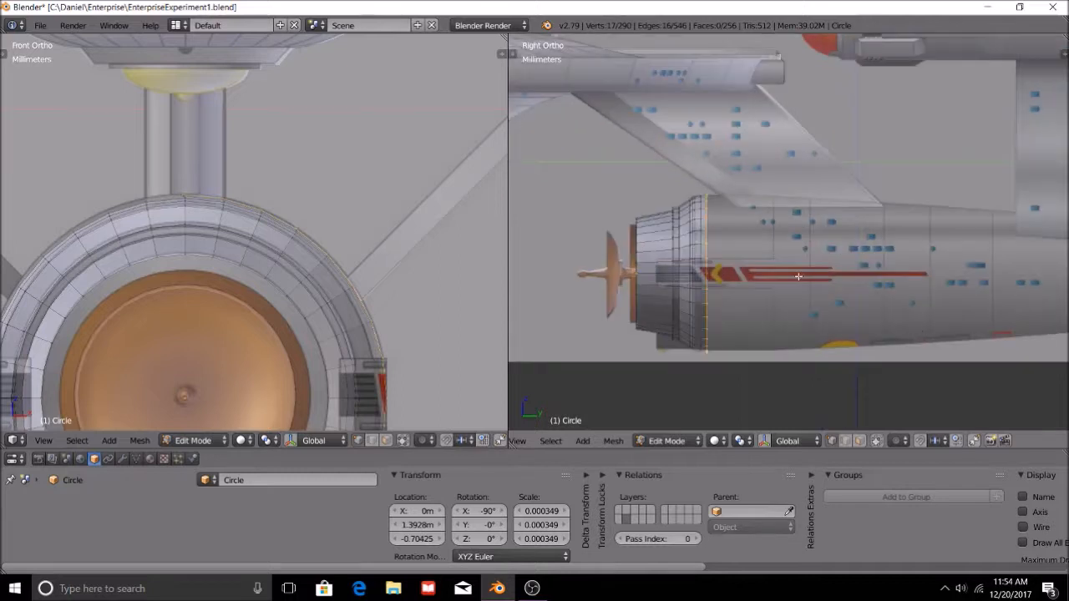
scroll(813, 256, down, 2)
shift+middle_drag(913, 272, 795, 262)
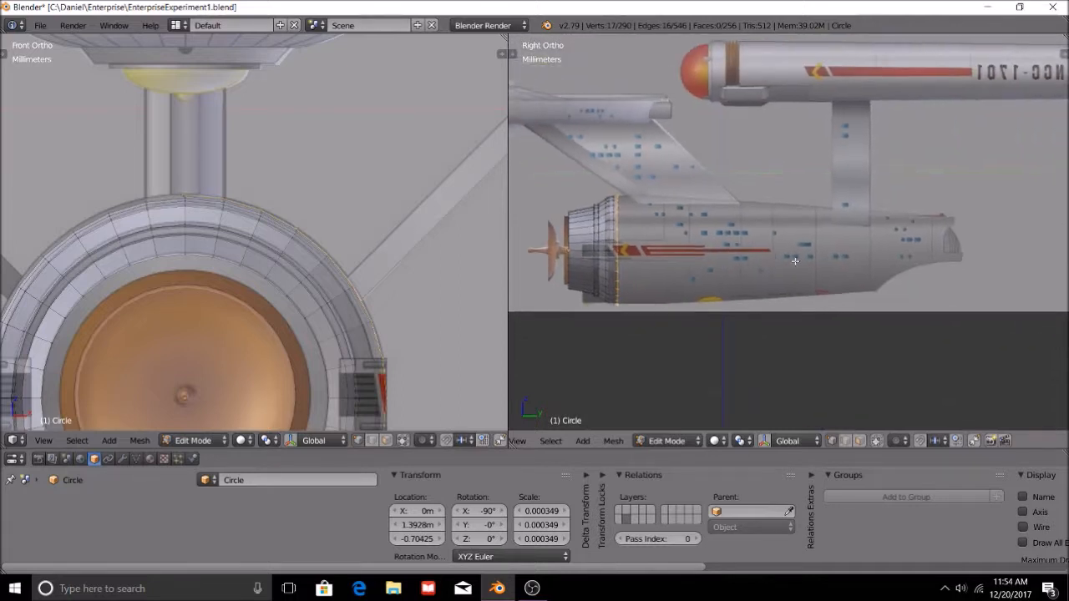
Extrude the rear edge ring straight back along Y to where the hull's underside starts curving upward in the side reference.
key(e)
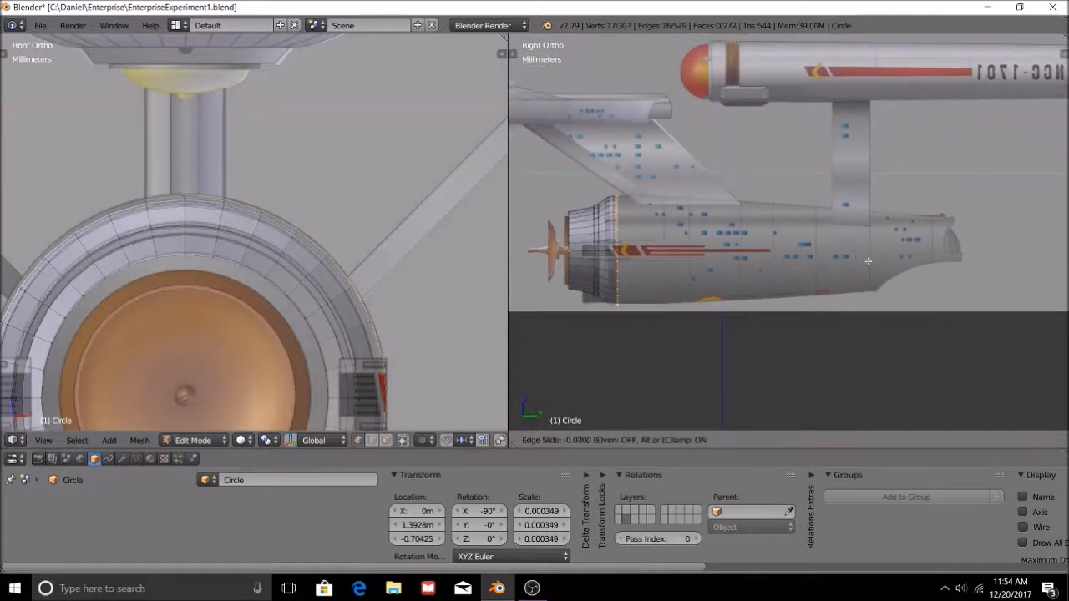
right_click(835, 264)
key(g)
key(y)
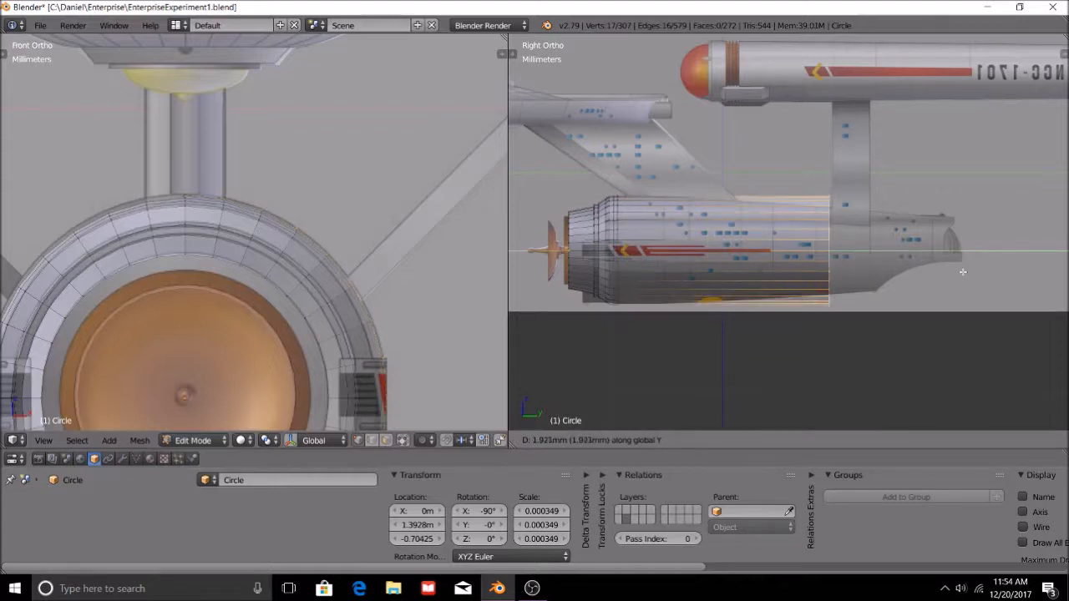
click(1002, 275)
scroll(981, 355, up, 5)
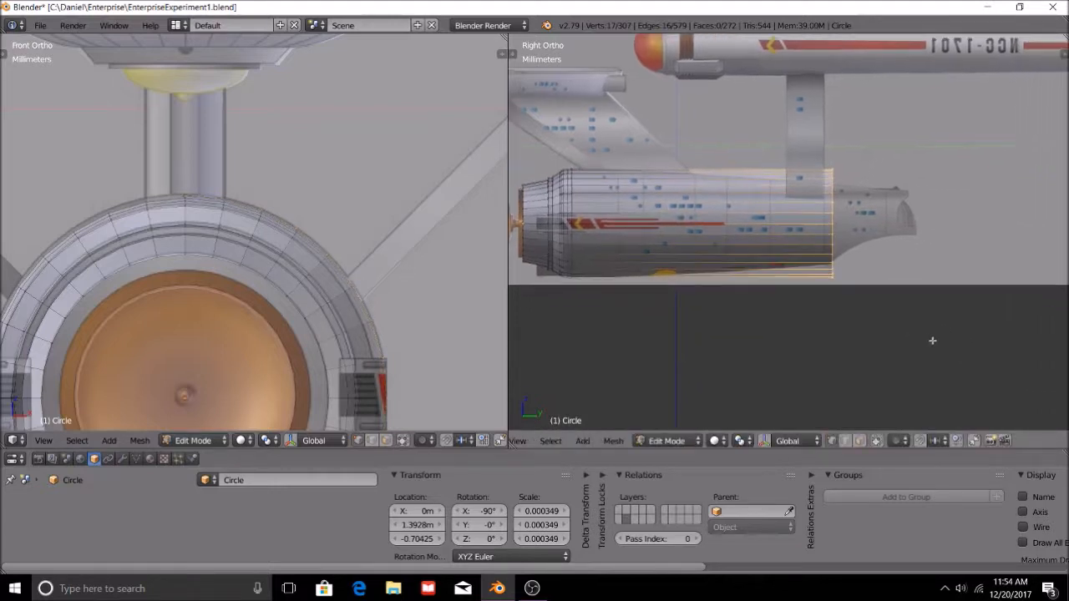
Scale the extruded rear ring to about 0.73 and shift it slightly along Z to match the reference outline.
shift+middle_drag(1005, 384, 984, 379)
key(s)
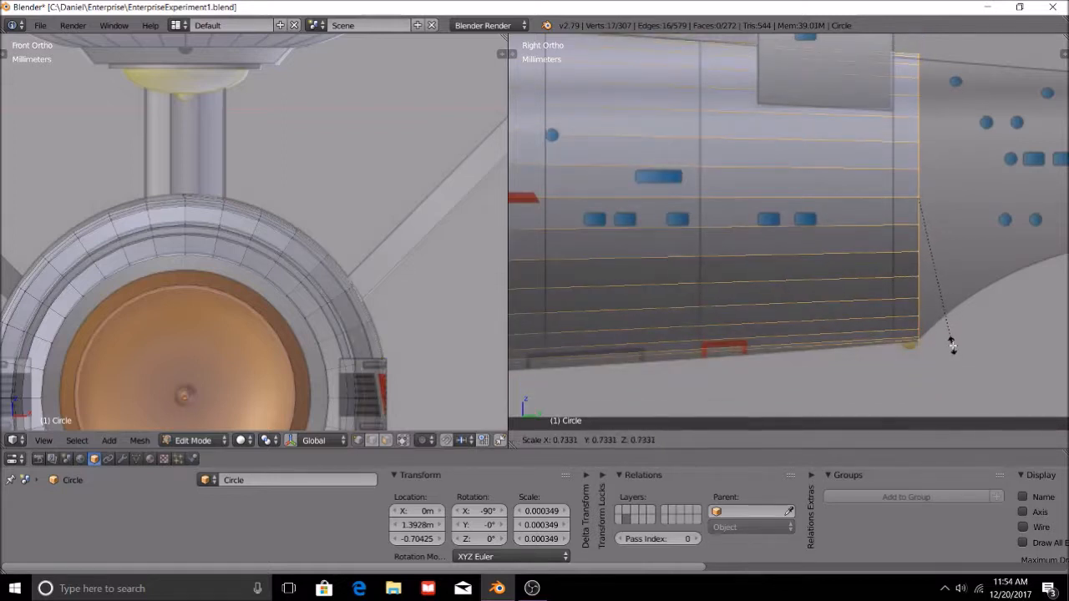
click(952, 349)
key(s)
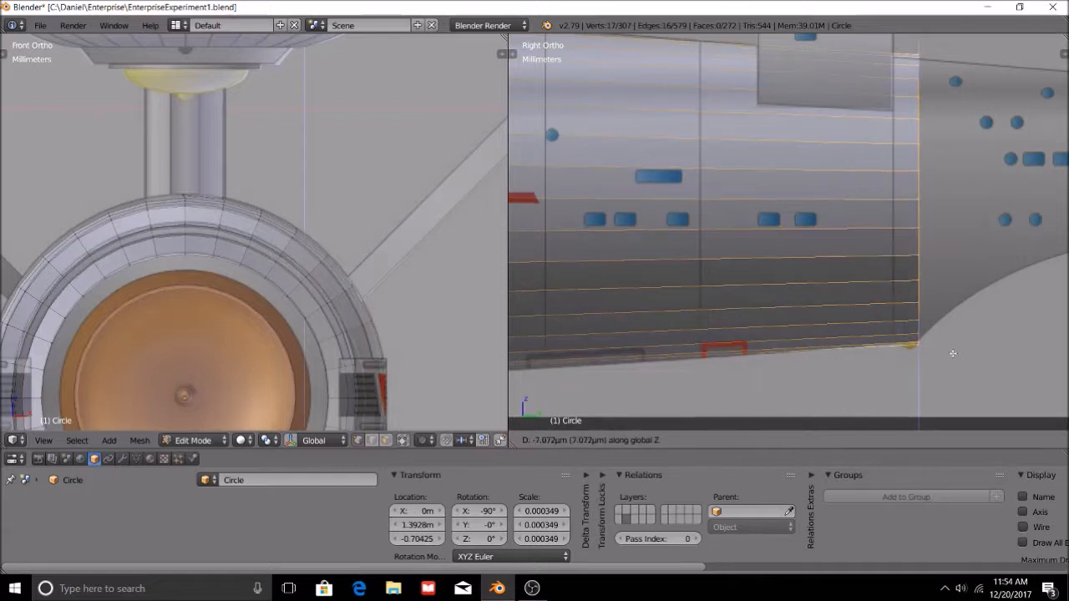
click(961, 368)
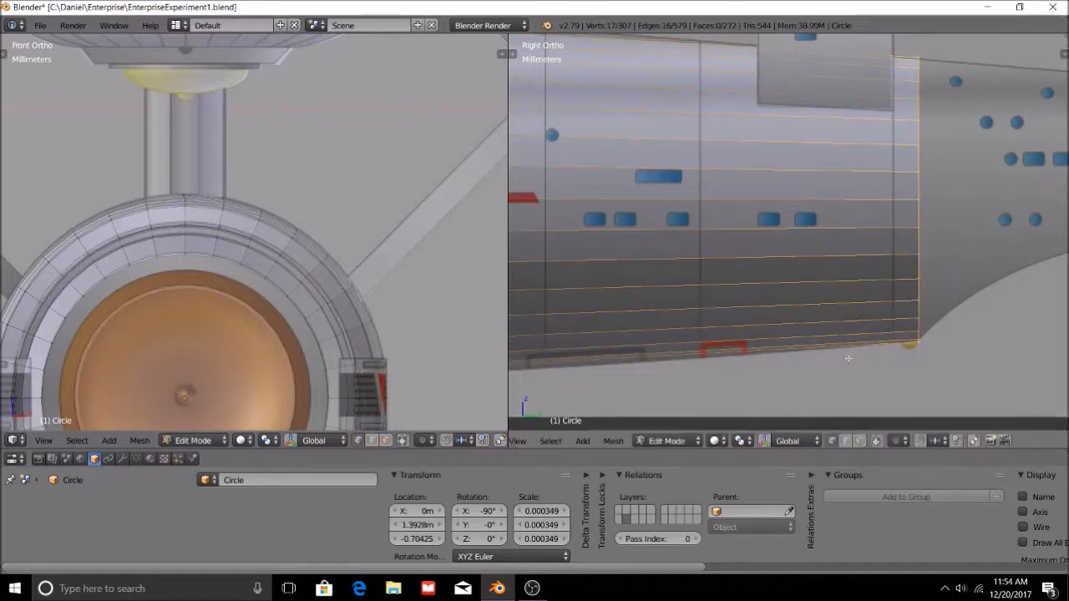
Add a loop cut around the middle of the long hull section and scale it to about 1.034 to follow the reference.
scroll(848, 352, down, 3)
shift+middle_drag(534, 283, 771, 320)
key(a)
key(ctrl+r)
click(809, 211)
click(795, 214)
key(s)
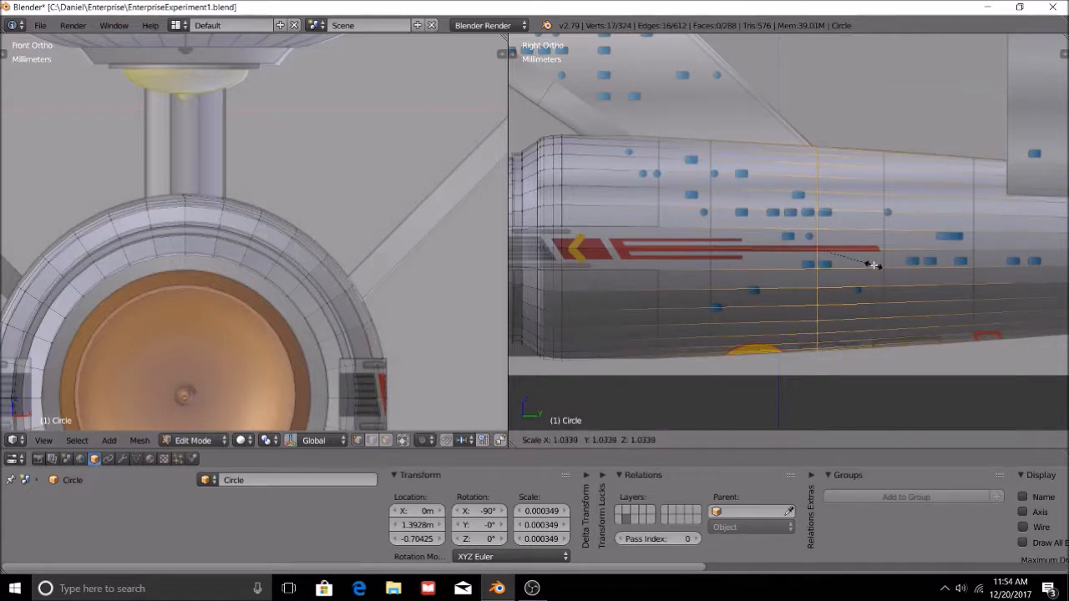
click(873, 265)
key(a)
Add a loop cut between the front rings and the mid-hull loop, and scale it to about 1.016.
key(ctrl+r)
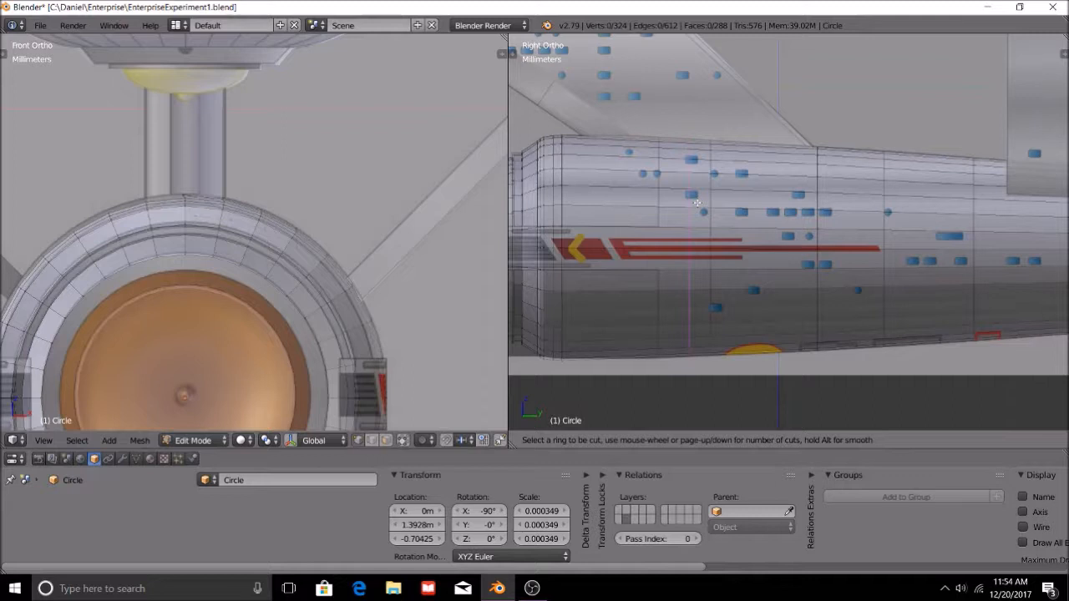
click(700, 204)
click(720, 213)
key(s)
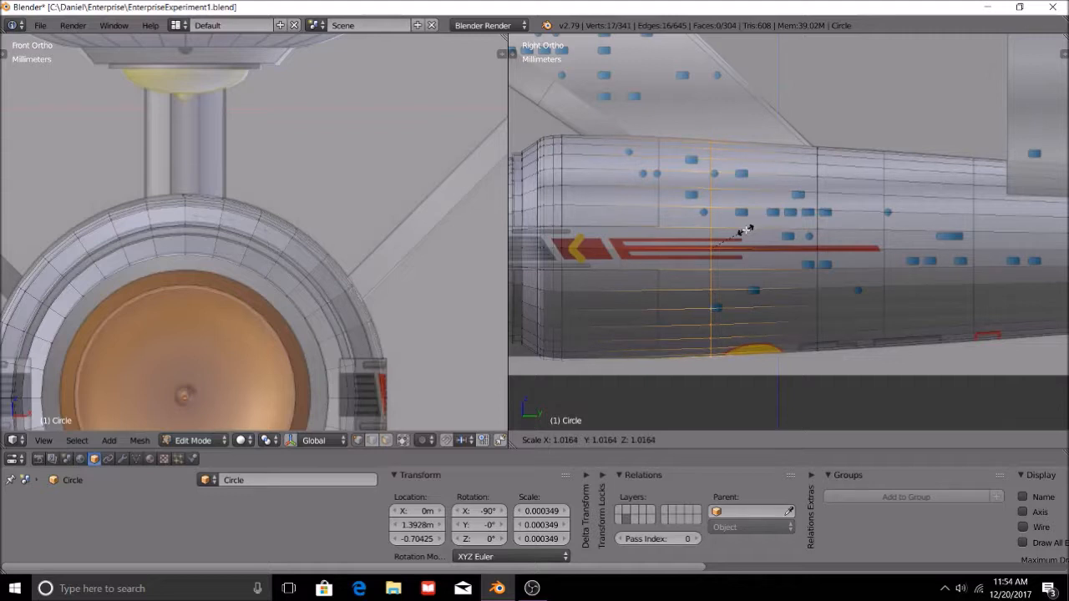
click(746, 230)
key(a)
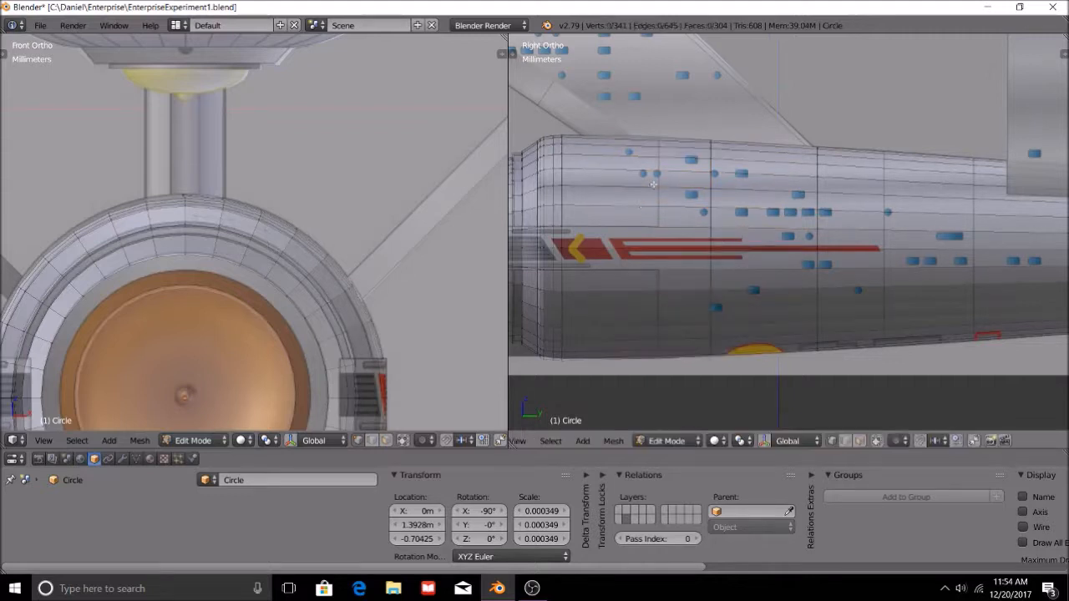
Add a centred loop cut between the front rings and the nearest hull loop, and scale it to fit the reference outline.
key(ctrl+r)
click(654, 181)
right_click(681, 199)
key(s)
click(697, 208)
key(a)
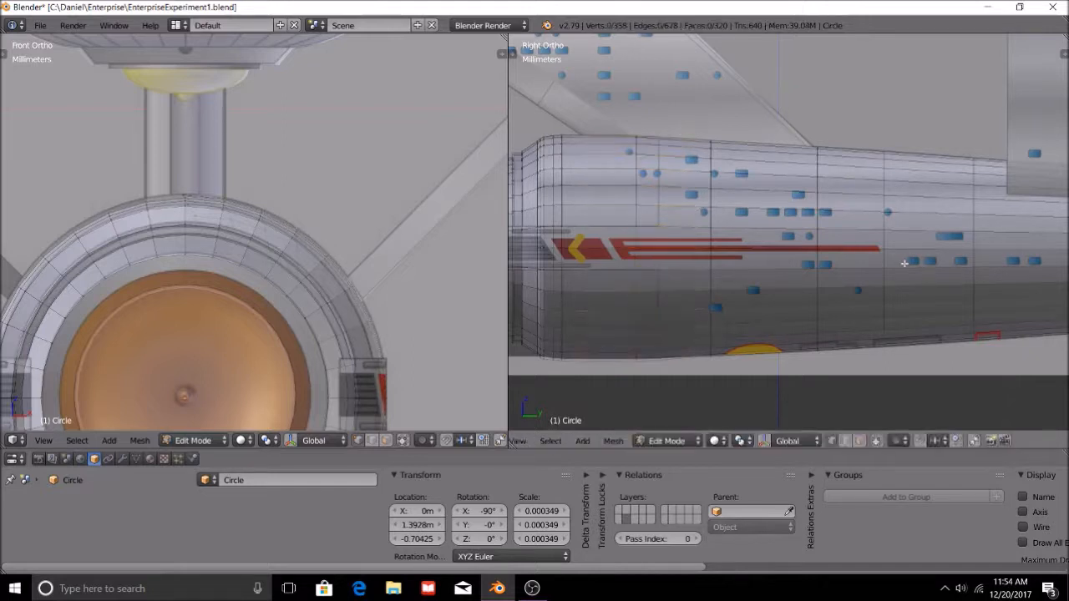
scroll(906, 269, down, 3)
shift+middle_drag(869, 279, 939, 311)
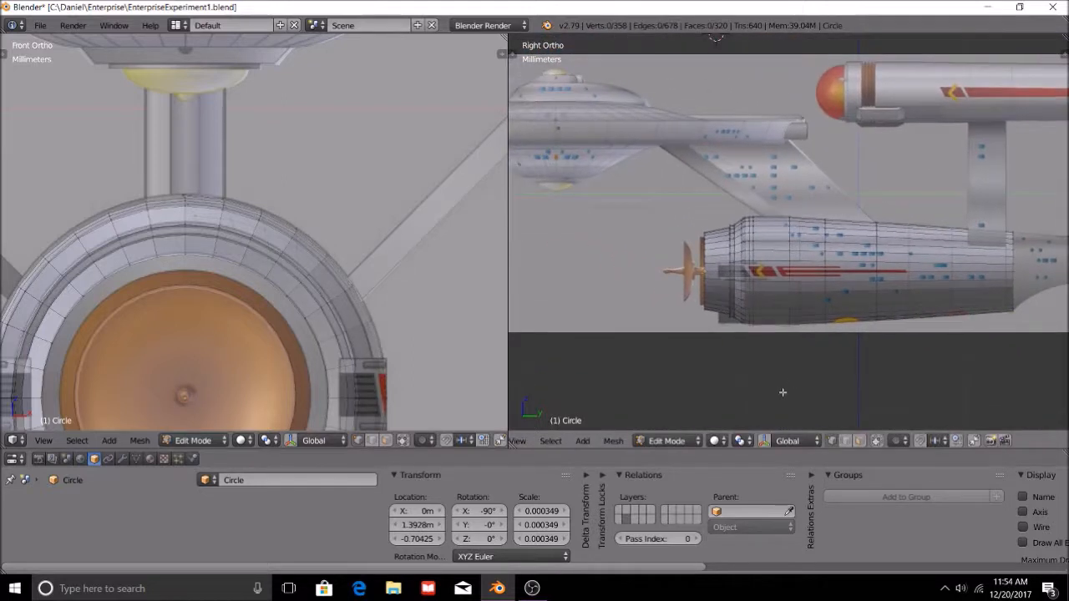
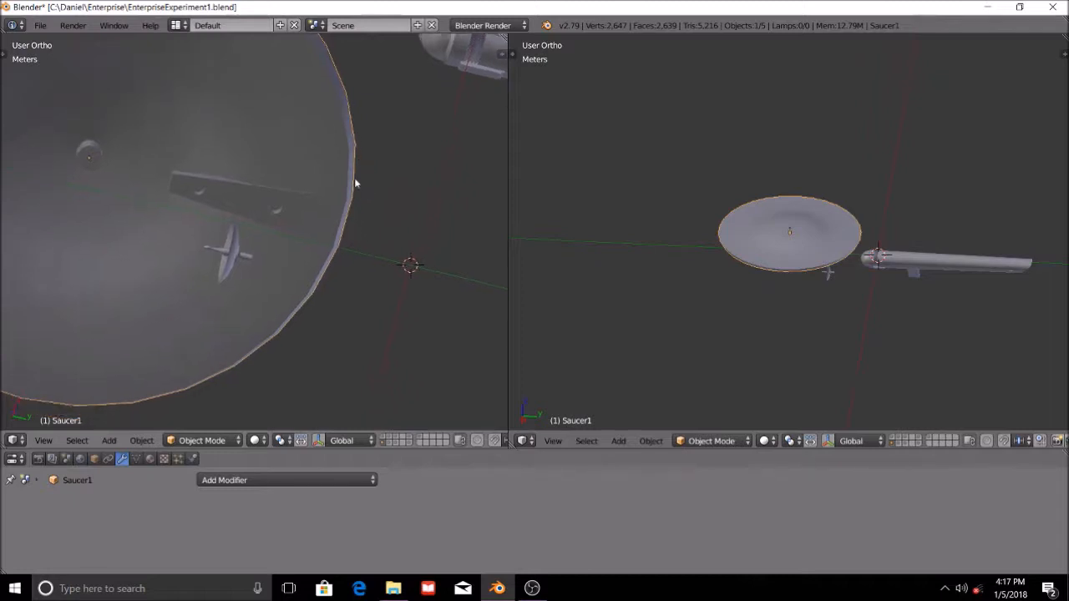
Examine the saucer from above and below, and switch it to Edit Mode.
middle_drag(239, 177, 318, 268)
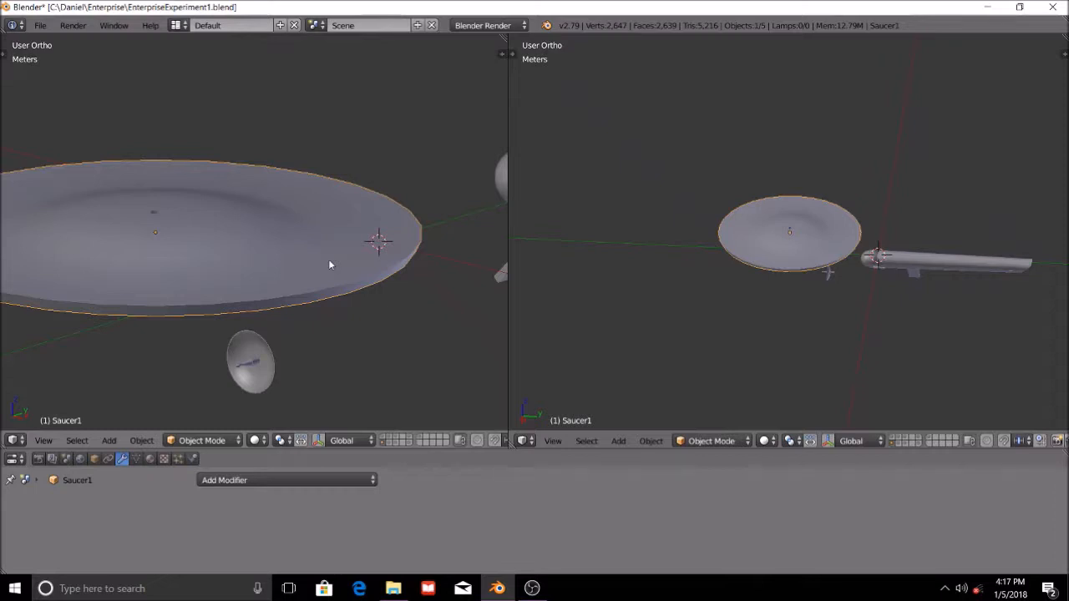
middle_drag(396, 318, 295, 288)
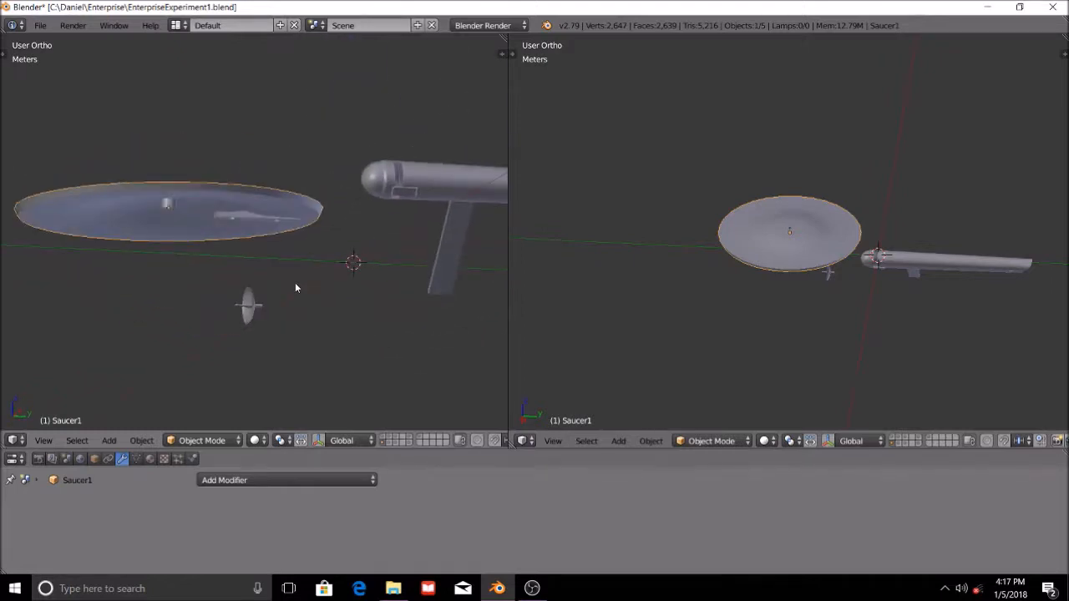
middle_drag(289, 281, 323, 324)
scroll(322, 324, up, 3)
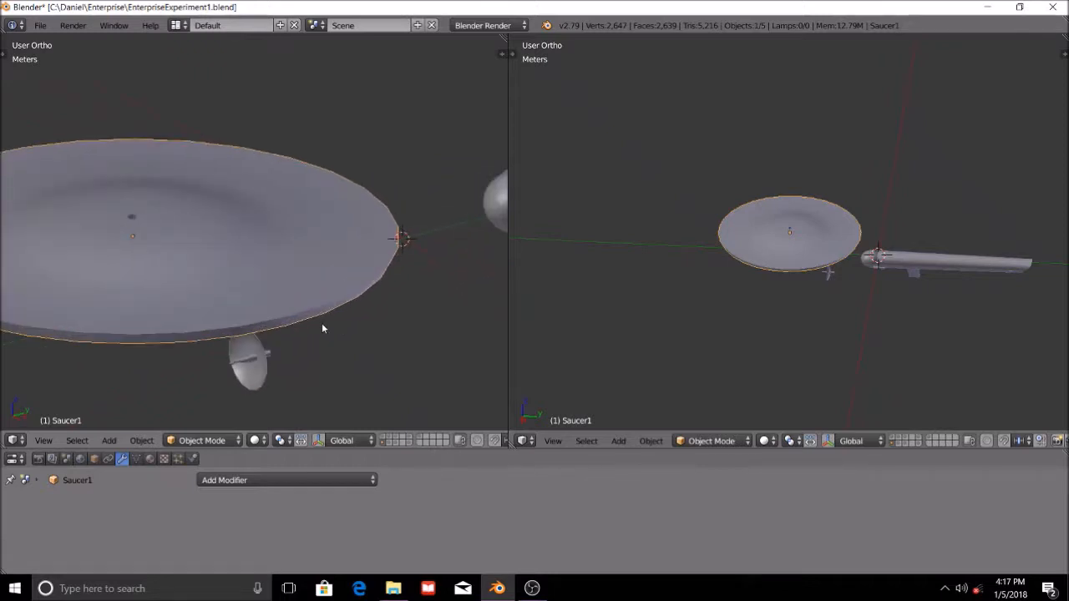
scroll(322, 325, down, 2)
click(213, 440)
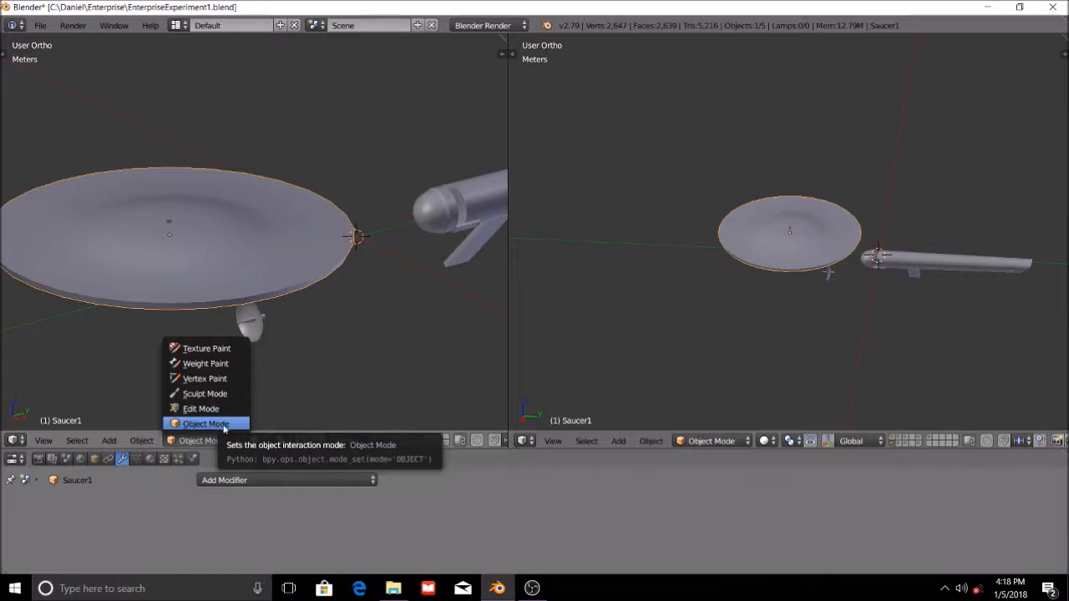
click(202, 409)
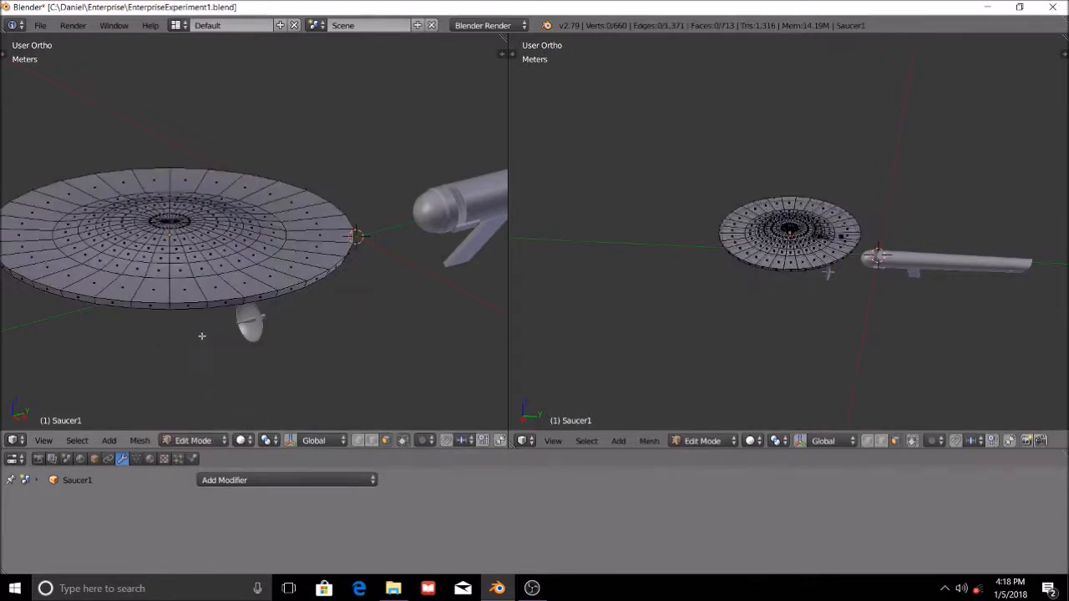
scroll(172, 319, up, 5)
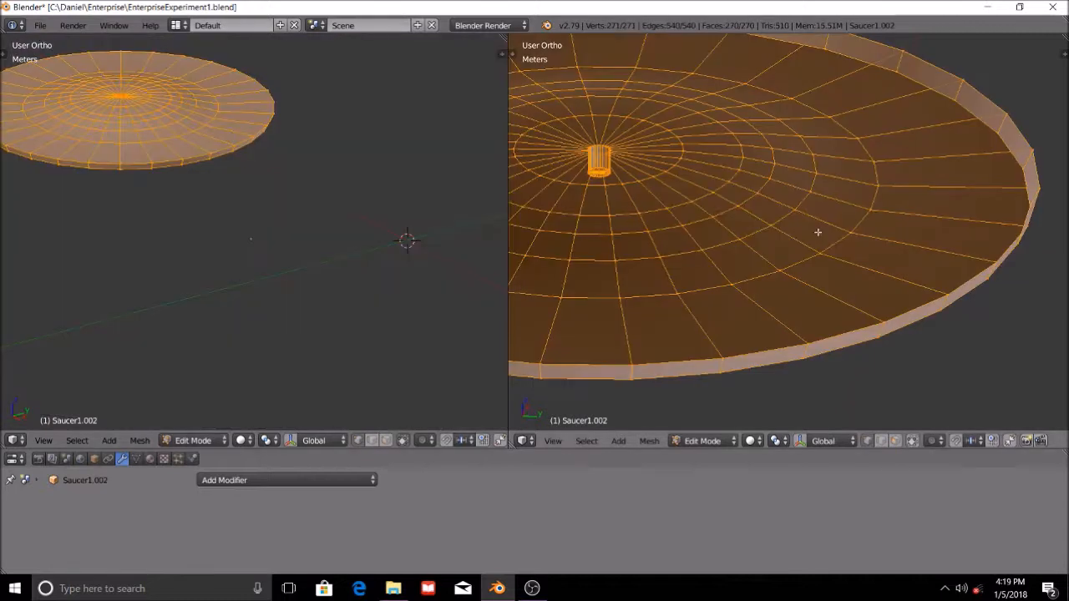
Try to thicken the fully selected saucer mesh with the Solidify face operation and inspect its underside.
key(ctrl+f)
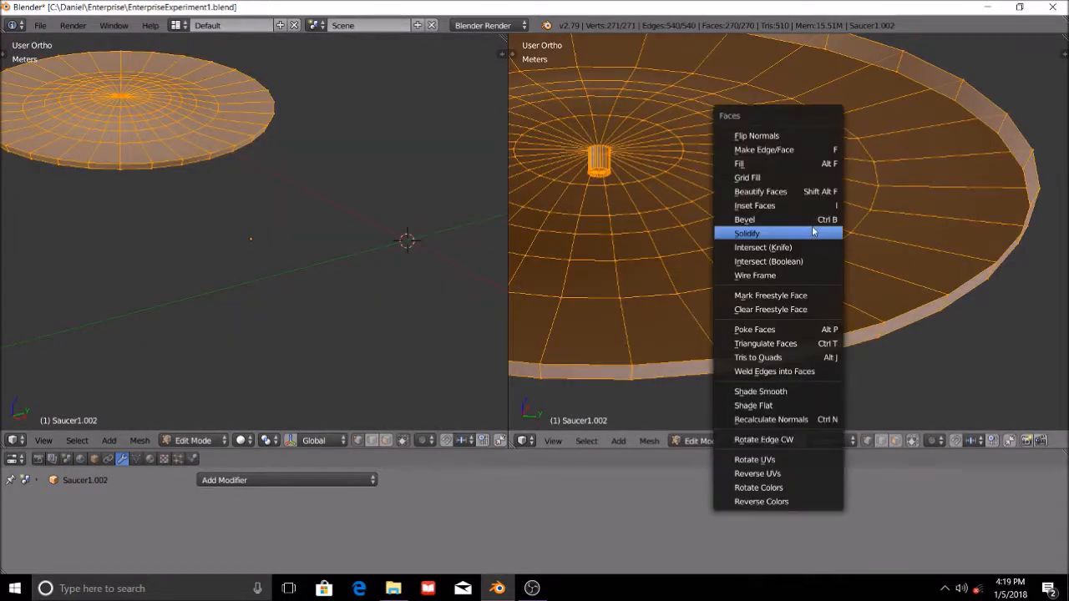
click(742, 234)
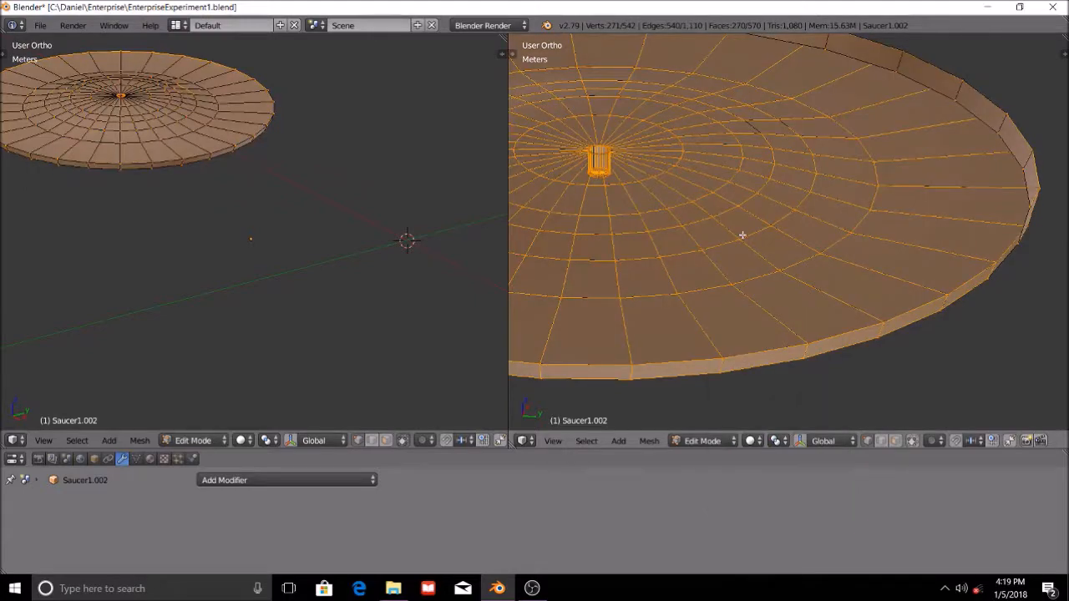
middle_drag(786, 228, 794, 258)
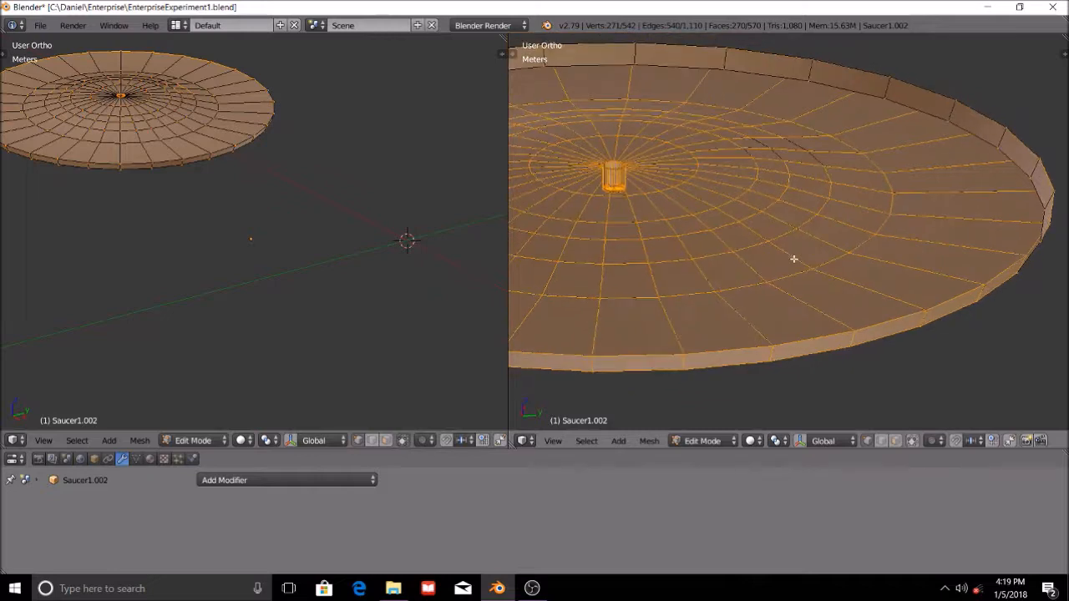
scroll(841, 292, up, 4)
shift+middle_drag(682, 229, 902, 323)
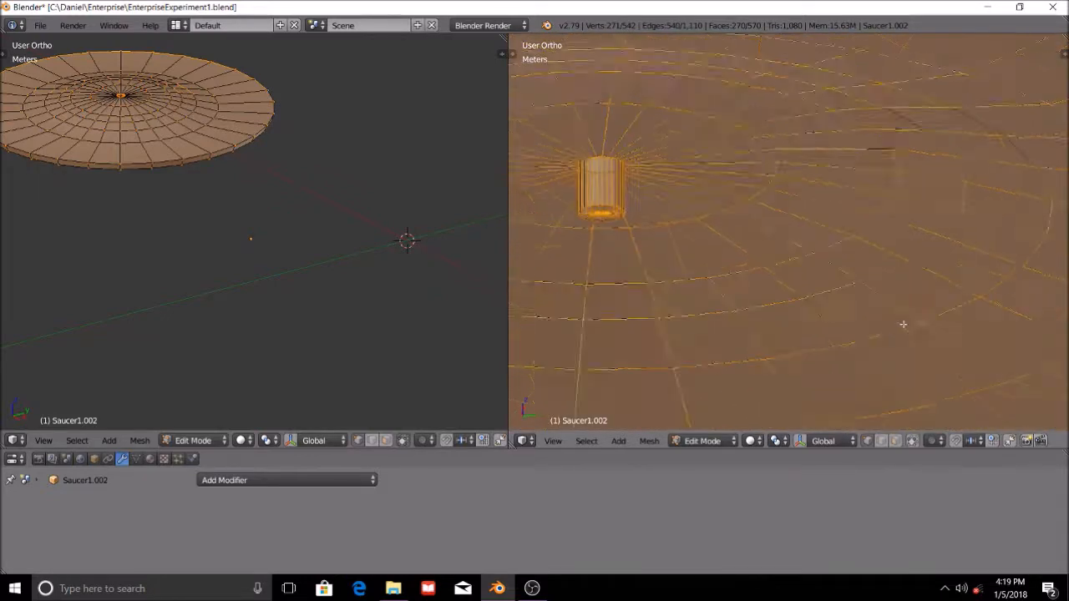
scroll(718, 292, up, 5)
shift+middle_drag(580, 257, 782, 327)
scroll(815, 217, down, 11)
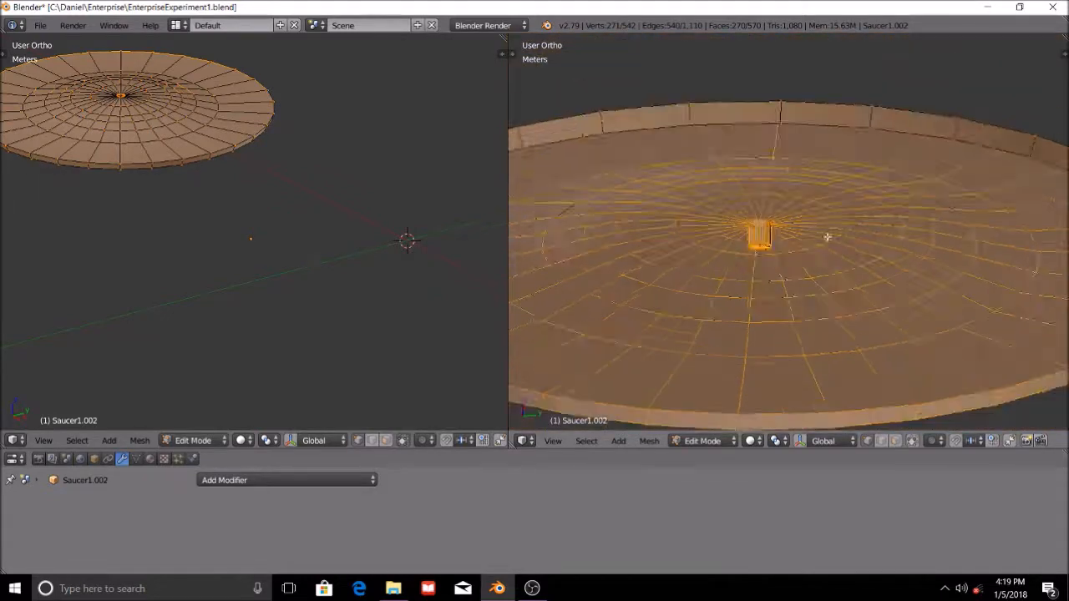
middle_drag(833, 253, 785, 304)
Undo the Solidify face operation and the selection changes on the saucer mesh.
key(a)
key(l)
key(ctrl+z)
key(ctrl+z)
key(ctrl+z)
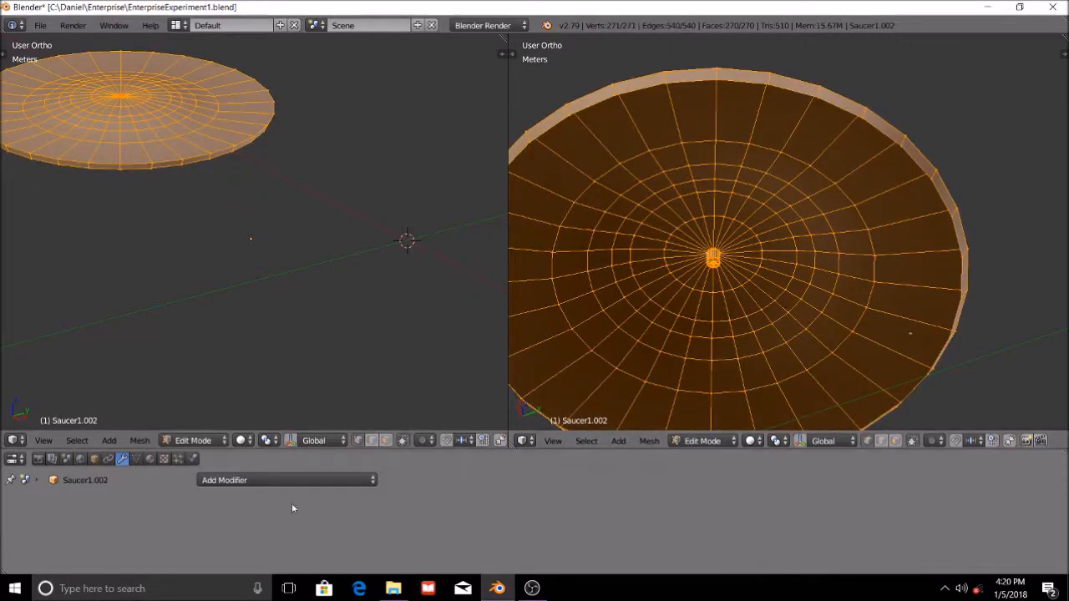
Add a Solidify modifier to the saucer and set its thickness to 0.206 mm.
click(252, 481)
click(364, 418)
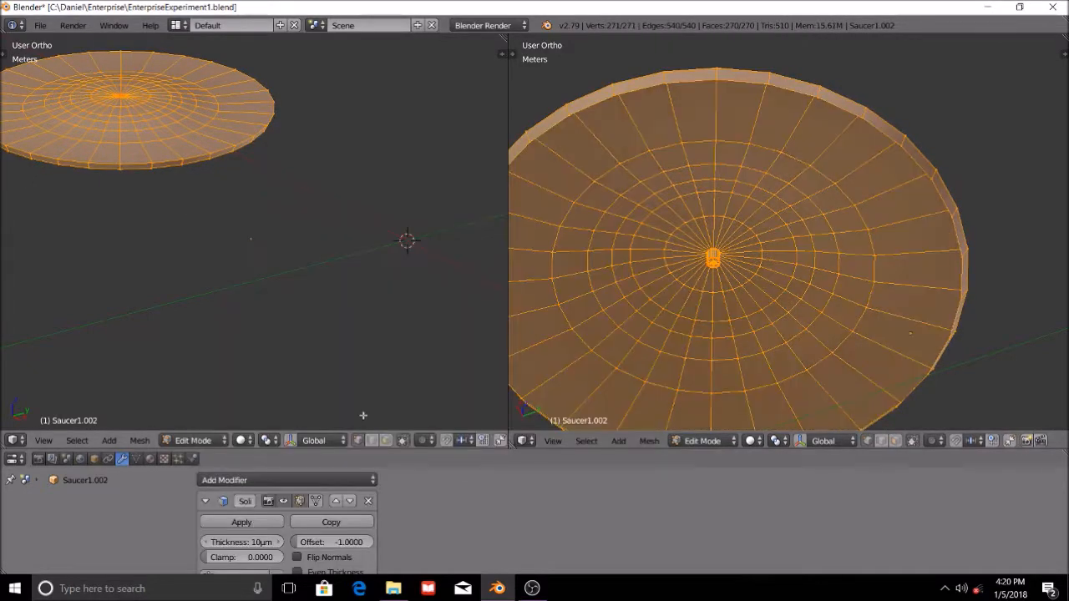
mouse_move(876, 351)
middle_down()
mouse_move(928, 286)
mouse_move(900, 258)
mouse_move(862, 353)
middle_up()
scroll(862, 353, up, 3)
shift+middle_drag(928, 256, 710, 267)
drag(241, 542, 253, 542)
scroll(711, 377, down, 4)
middle_drag(705, 354, 777, 380)
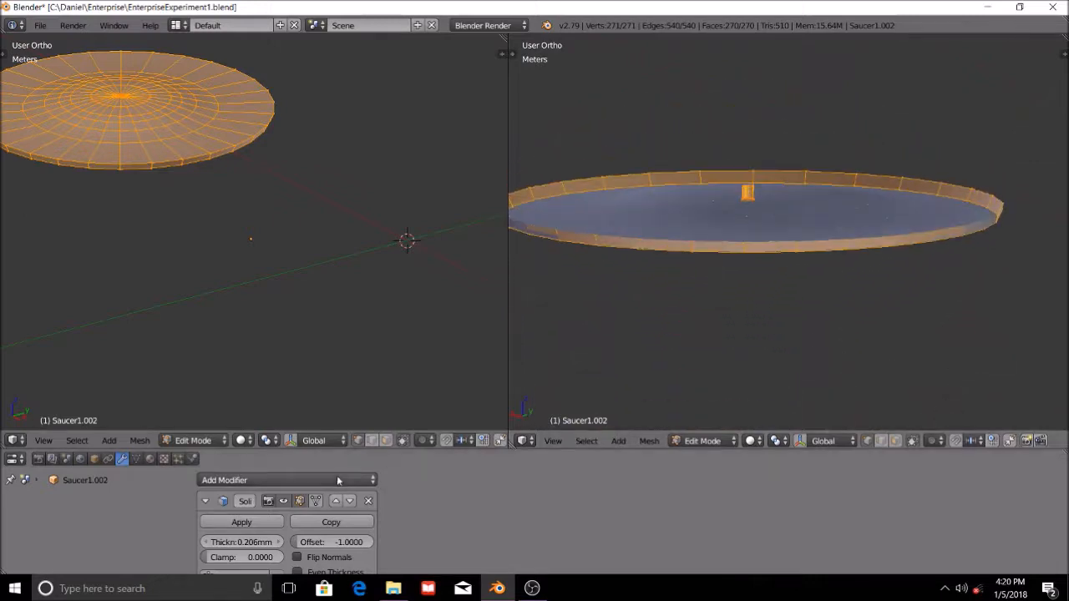
Turn on the Solidify modifier's edit cage display and inspect the thickened rim of the saucer up close.
click(316, 500)
middle_drag(847, 317, 849, 219)
middle_drag(791, 249, 873, 320)
scroll(874, 320, up, 4)
shift+middle_drag(966, 366, 719, 202)
scroll(802, 270, up, 4)
scroll(844, 310, up, 2)
shift+middle_drag(868, 290, 734, 176)
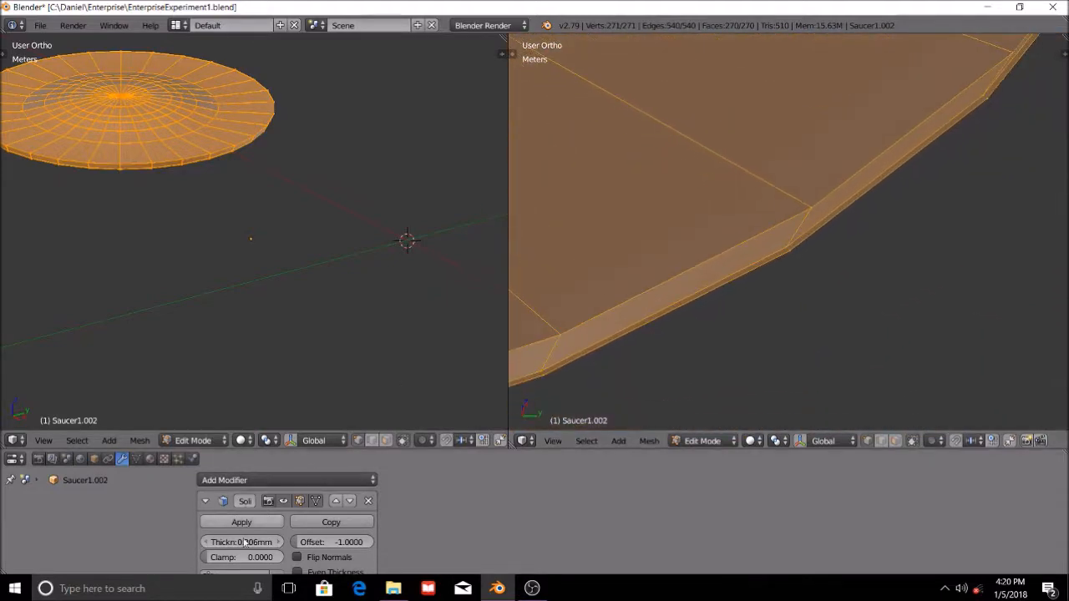
Increase the Solidify thickness to 1.21 mm and on to 2.521 mm while checking the saucer's rim.
drag(241, 542, 280, 542)
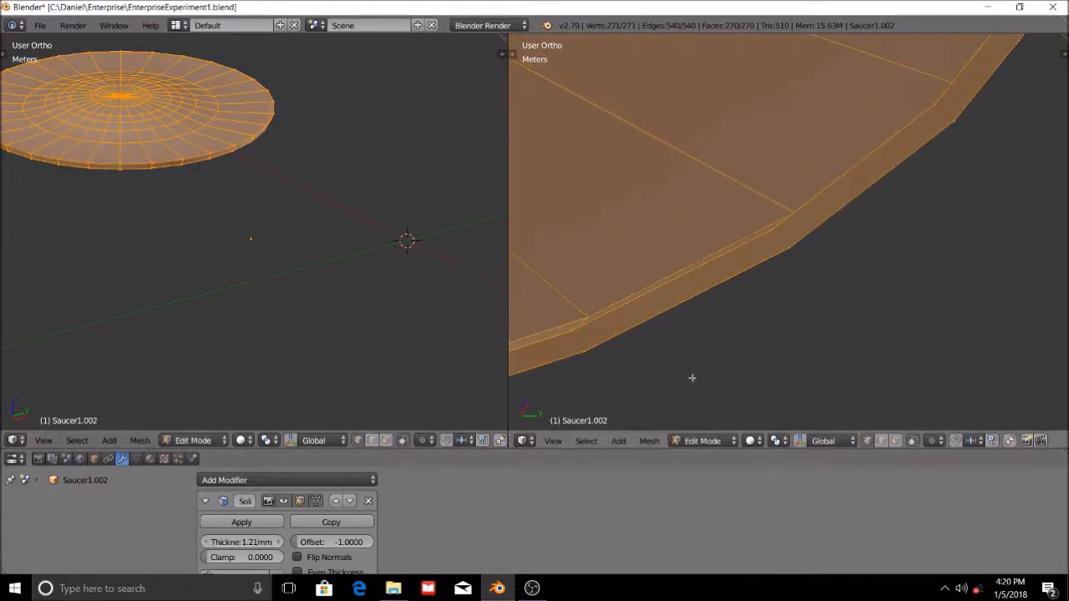
drag(226, 545, 296, 545)
scroll(735, 239, down, 5)
mouse_move(735, 239)
middle_down()
mouse_move(744, 217)
mouse_move(744, 230)
middle_up()
Set the Solidify thickness to exactly 2 mm and check the saucer's edge from the side.
click(244, 543)
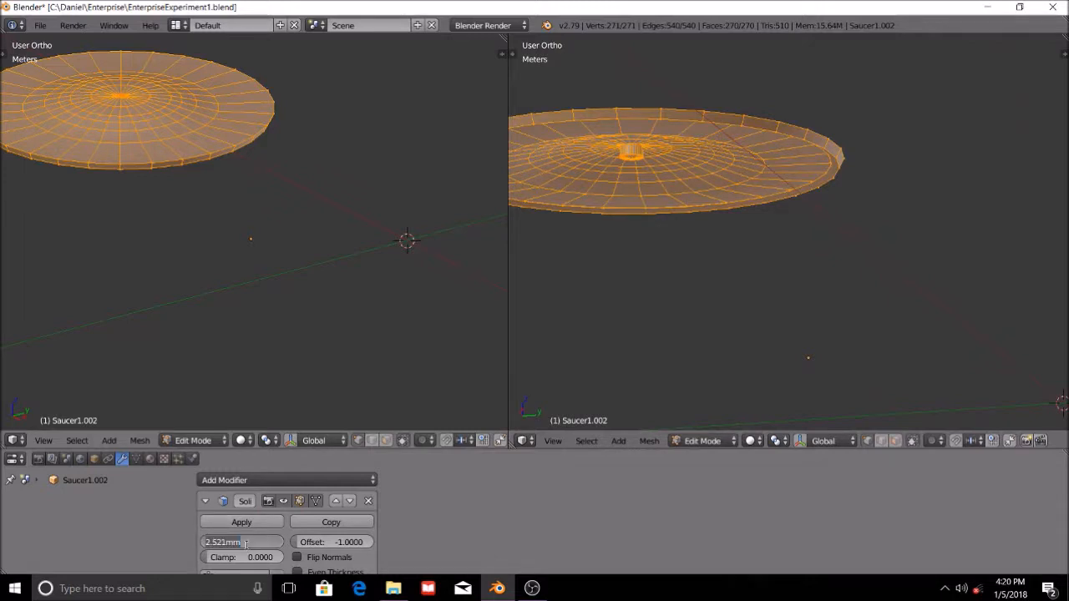
text(2)
key(Return)
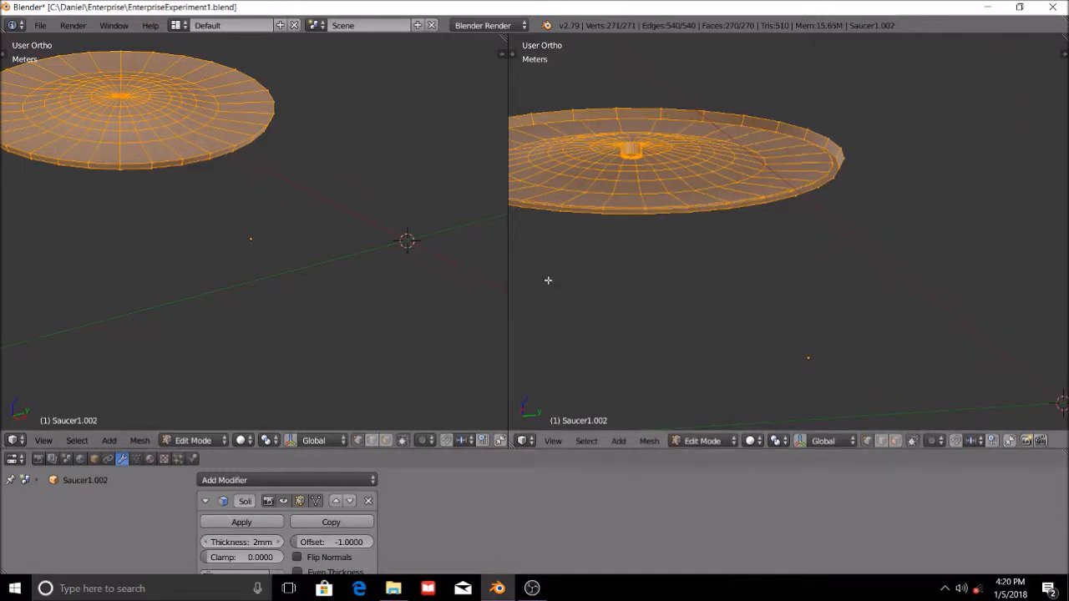
scroll(632, 245, up, 3)
middle_drag(598, 152, 772, 287)
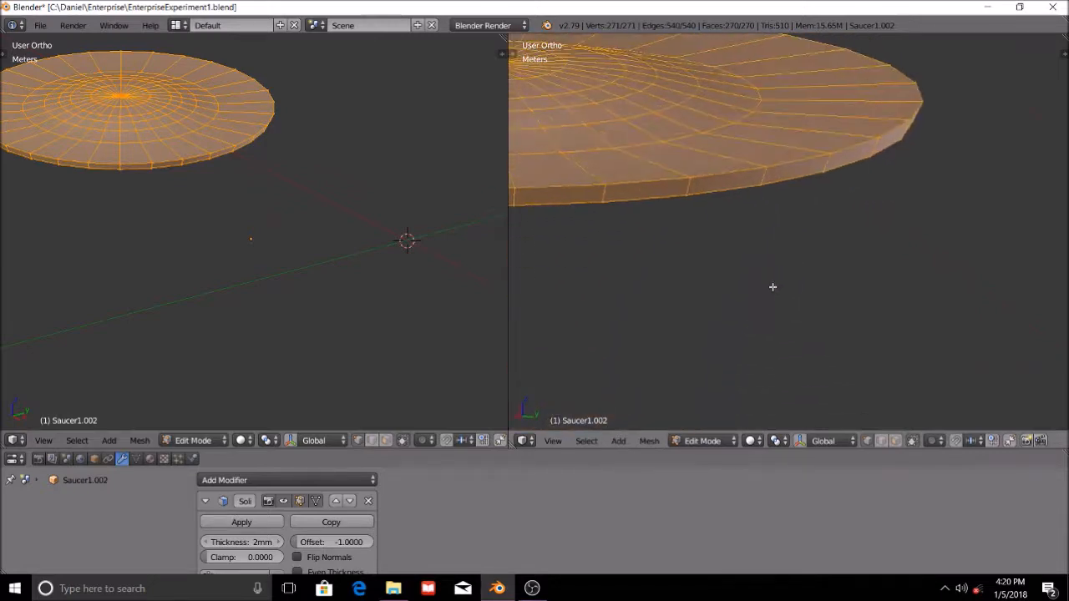
middle_drag(775, 225, 829, 266)
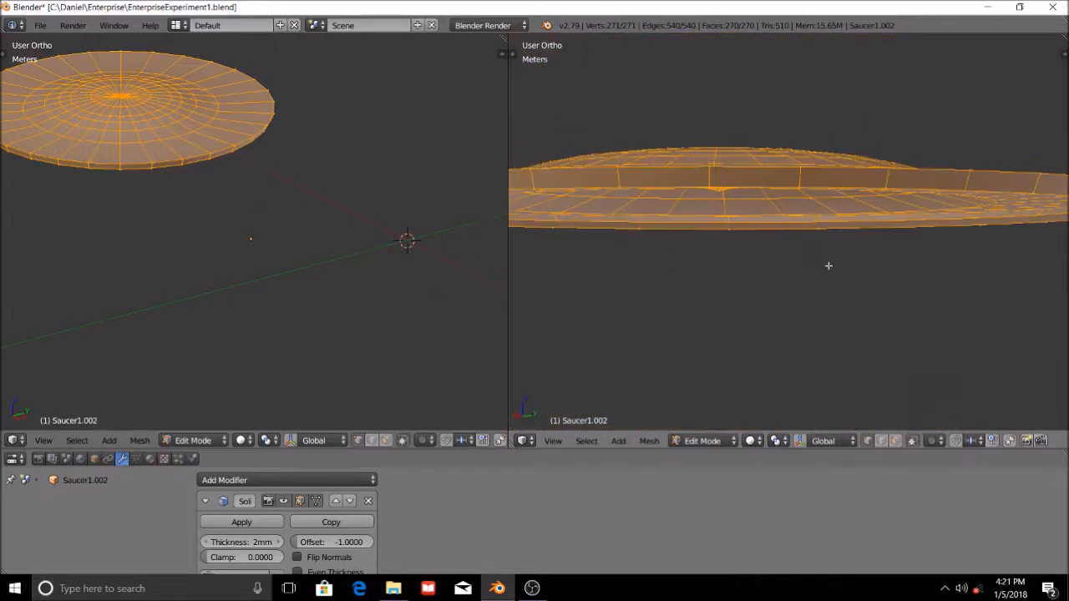
Turn off limiting selection to visible geometry and look through the remaining Solidify modifier options.
click(916, 443)
middle_drag(866, 226, 821, 302)
scroll(832, 235, up, 4)
scroll(316, 532, down, 4)
scroll(316, 532, up, 3)
scroll(317, 532, down, 3)
scroll(316, 532, up, 3)
scroll(300, 522, down, 3)
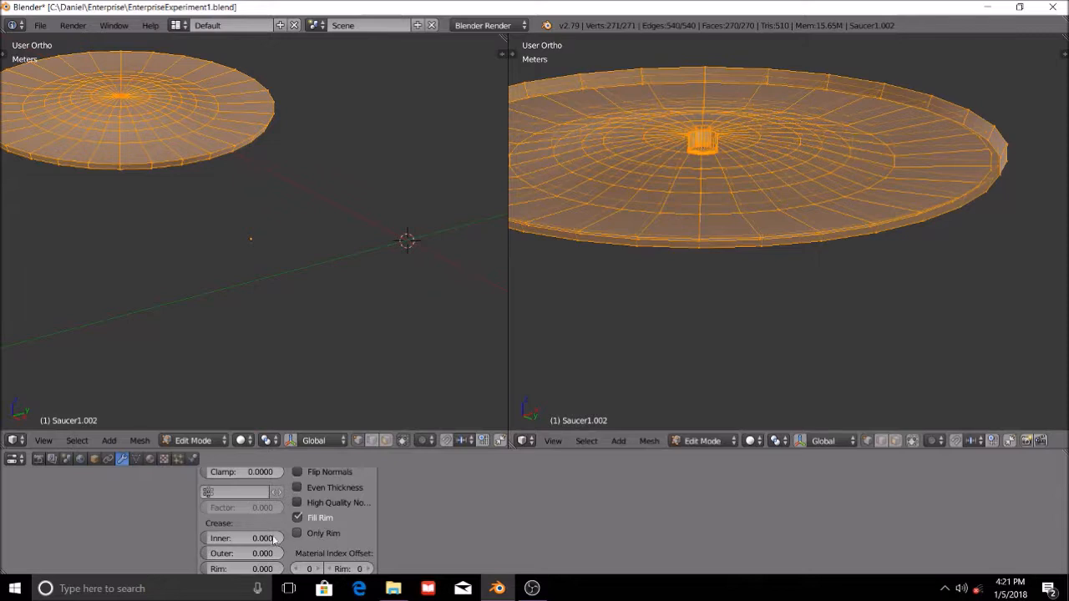
Set the Solidify modifier's thickness to 4 mm and inspect the saucer's underside.
scroll(273, 500, up, 1)
scroll(273, 499, up, 3)
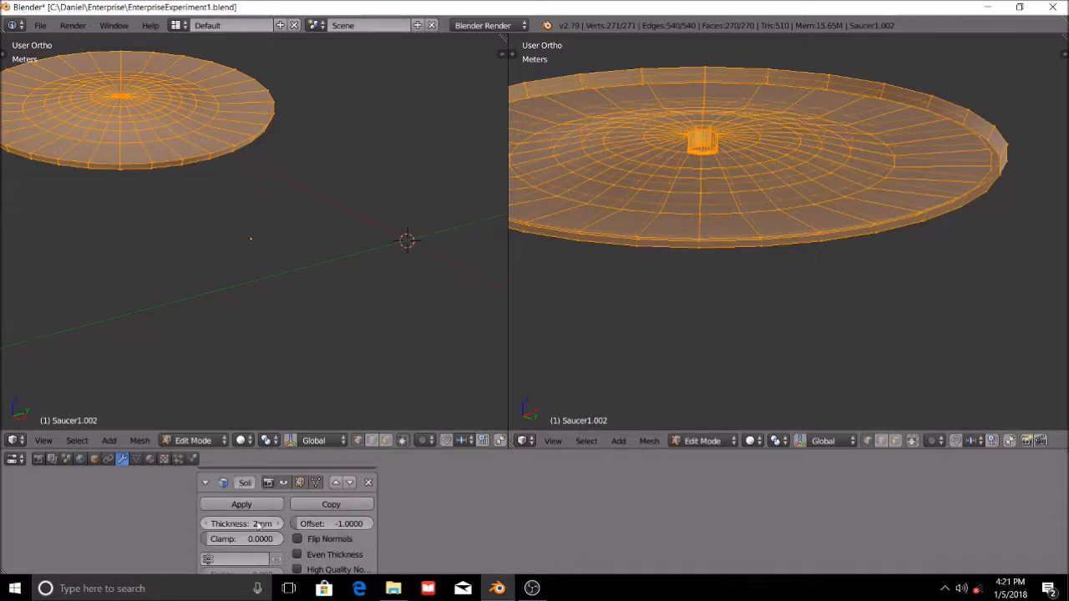
text(4)
key(Return)
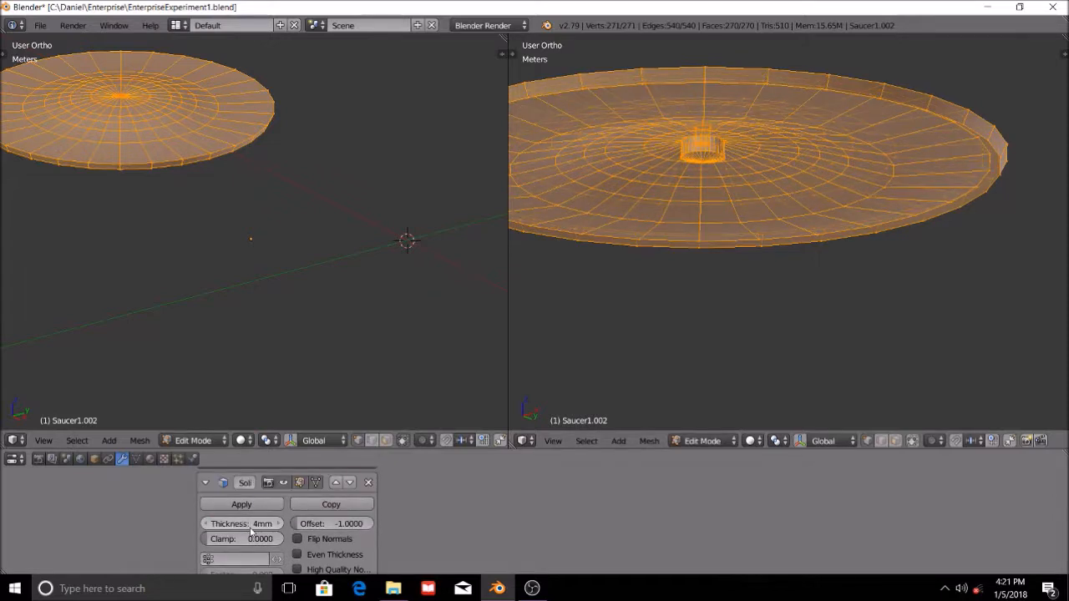
middle_drag(679, 298, 732, 266)
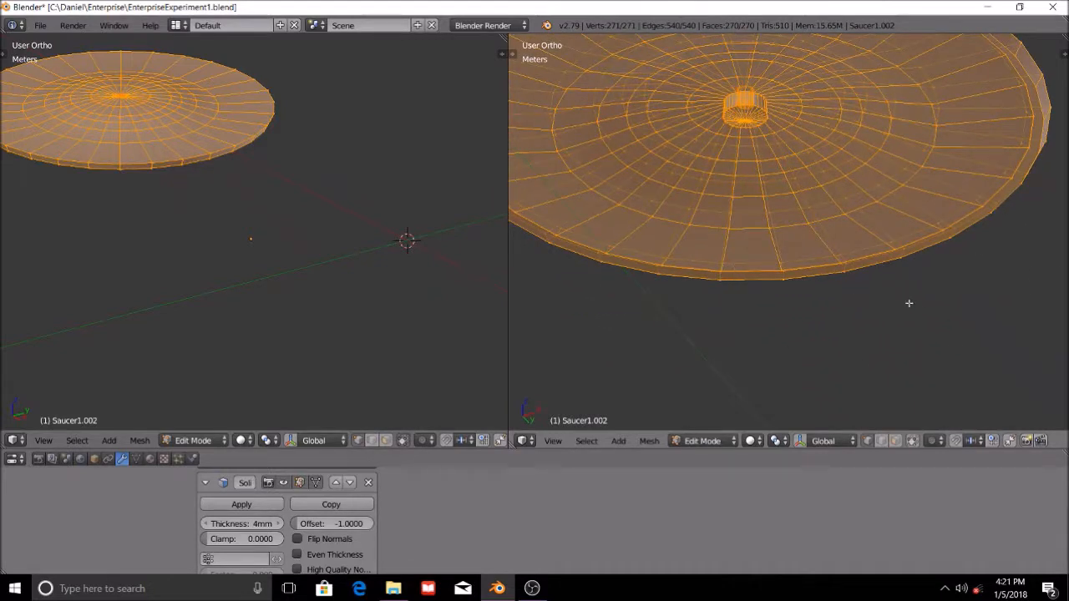
scroll(805, 241, down, 4)
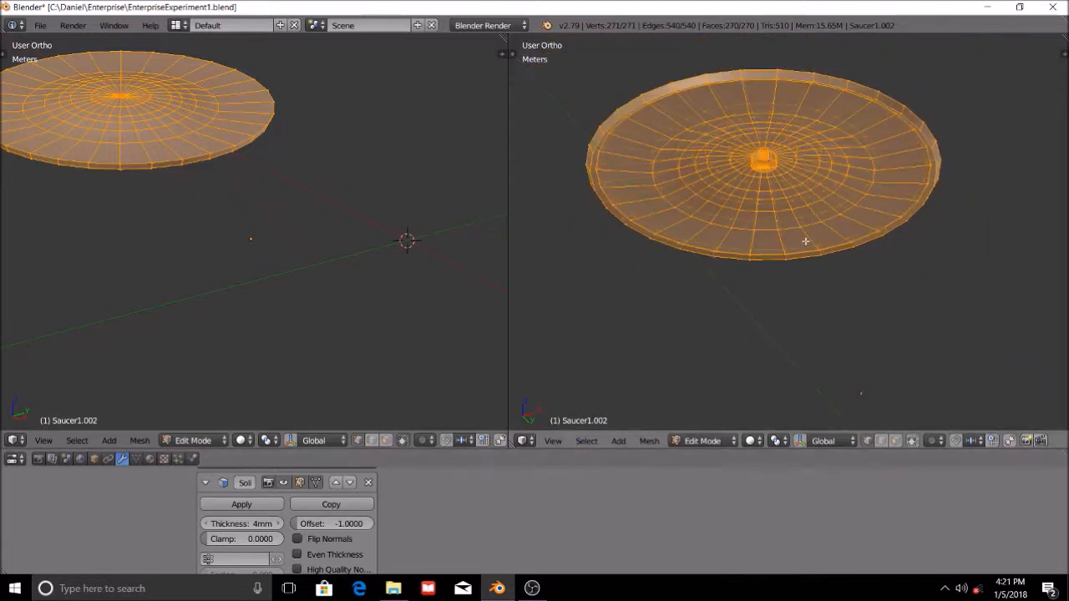
Check the thickened saucer in Object Mode and return it to Edit Mode.
click(702, 440)
click(706, 422)
scroll(827, 238, up, 3)
scroll(831, 259, down, 2)
scroll(762, 338, down, 2)
click(710, 440)
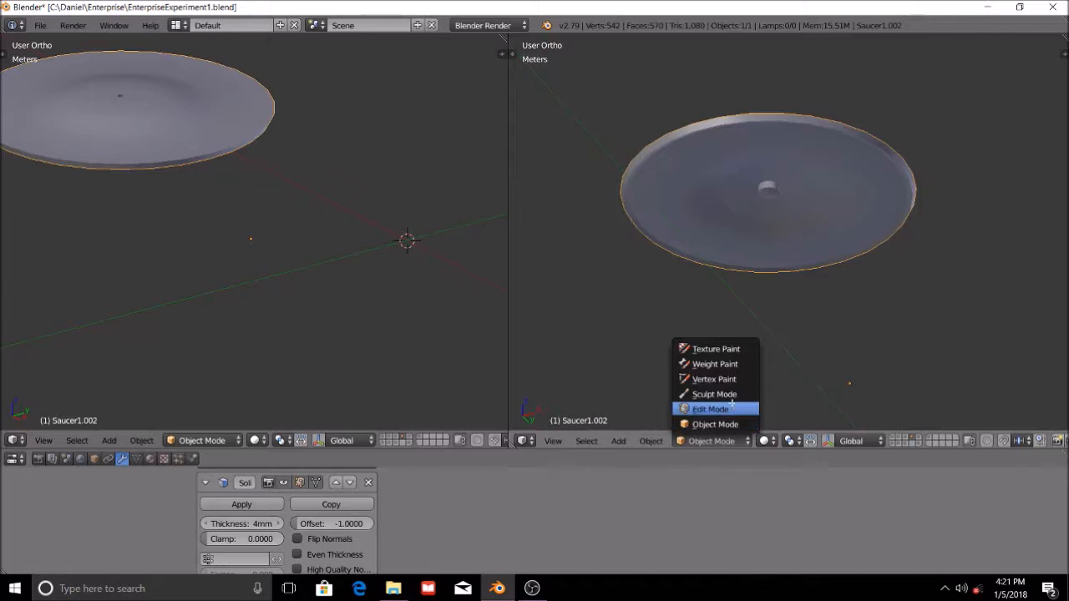
click(709, 406)
scroll(743, 205, up, 3)
middle_drag(743, 205, 783, 218)
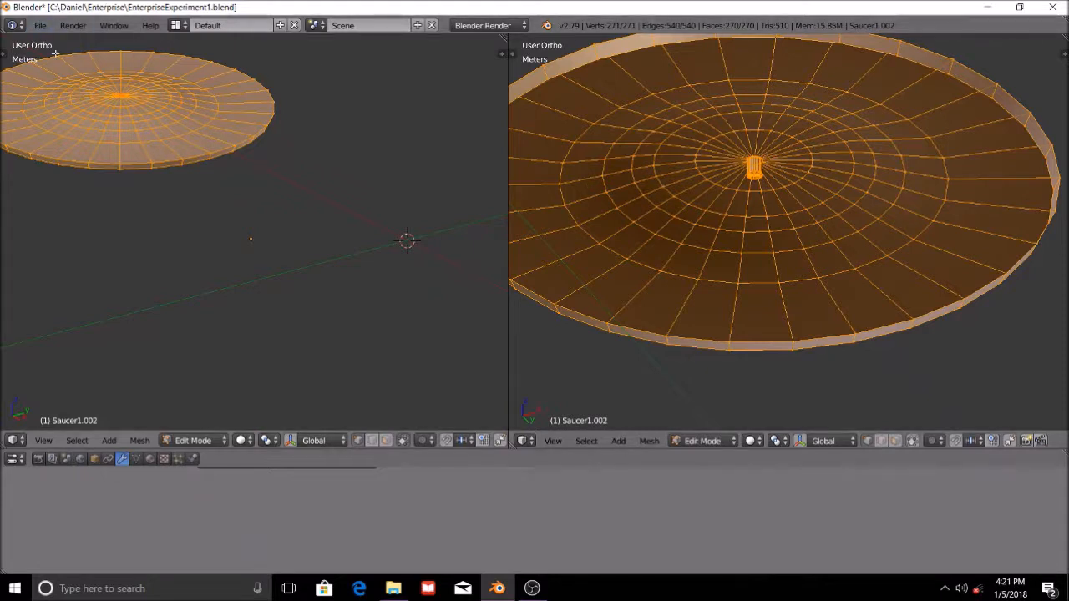
Look up the Mesh: 3D Print Toolbox add-on in the User Preferences and close them.
click(48, 29)
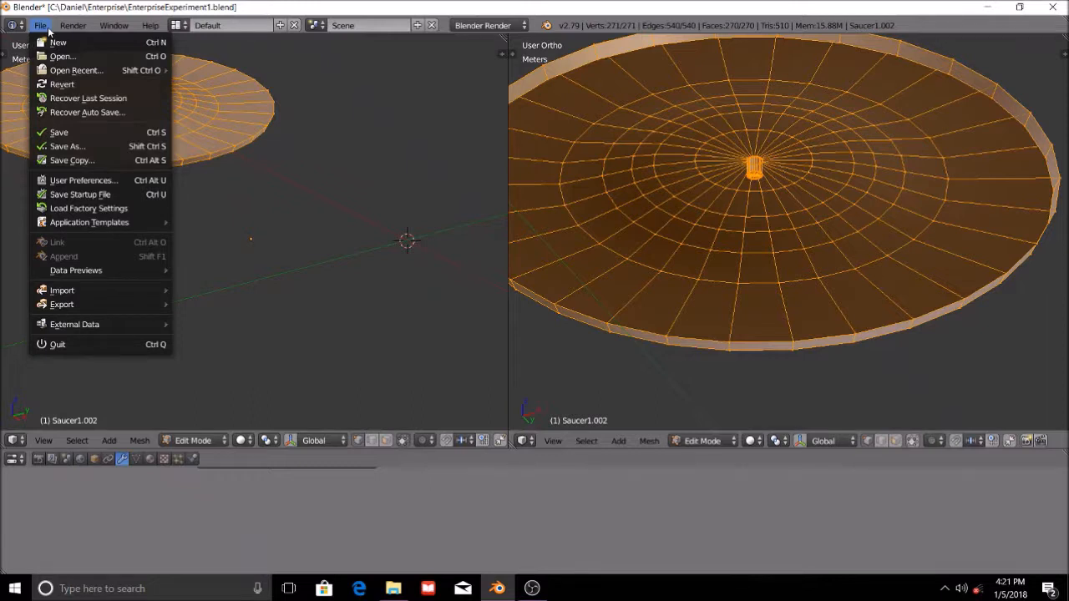
click(65, 180)
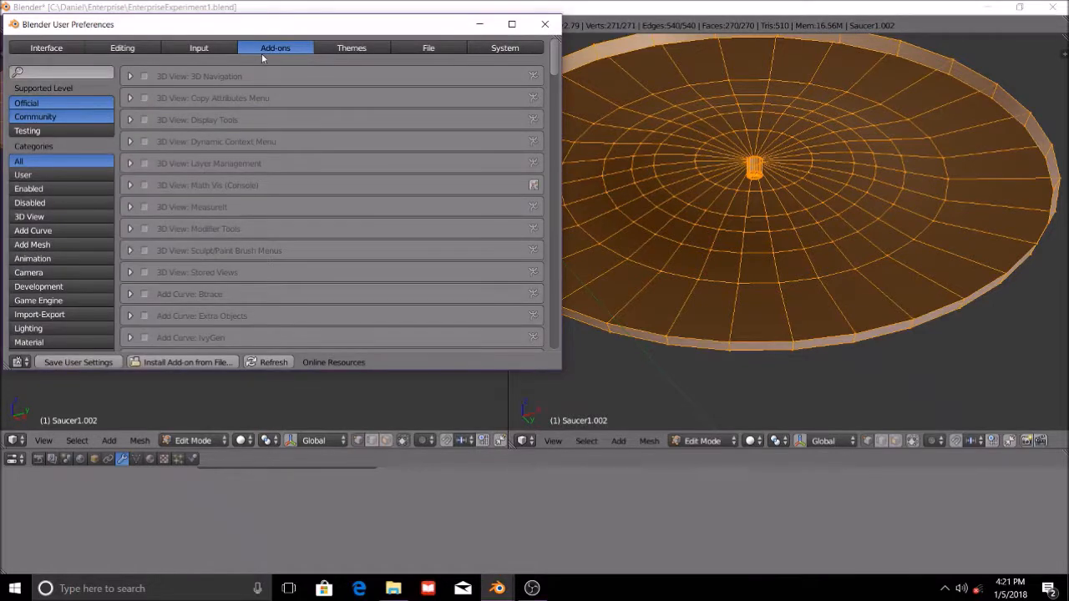
drag(557, 67, 541, 235)
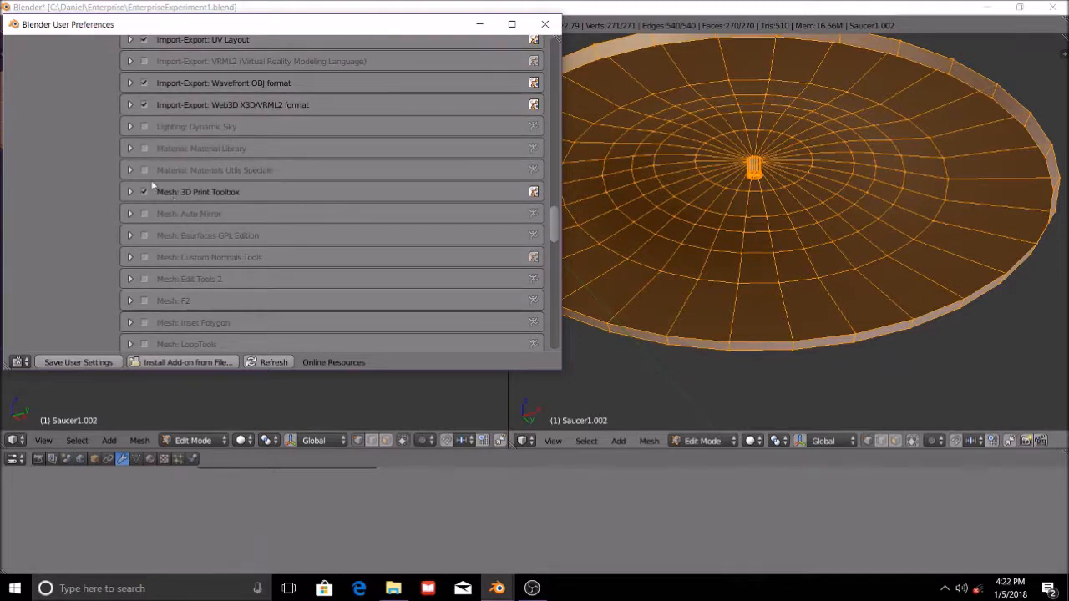
click(545, 24)
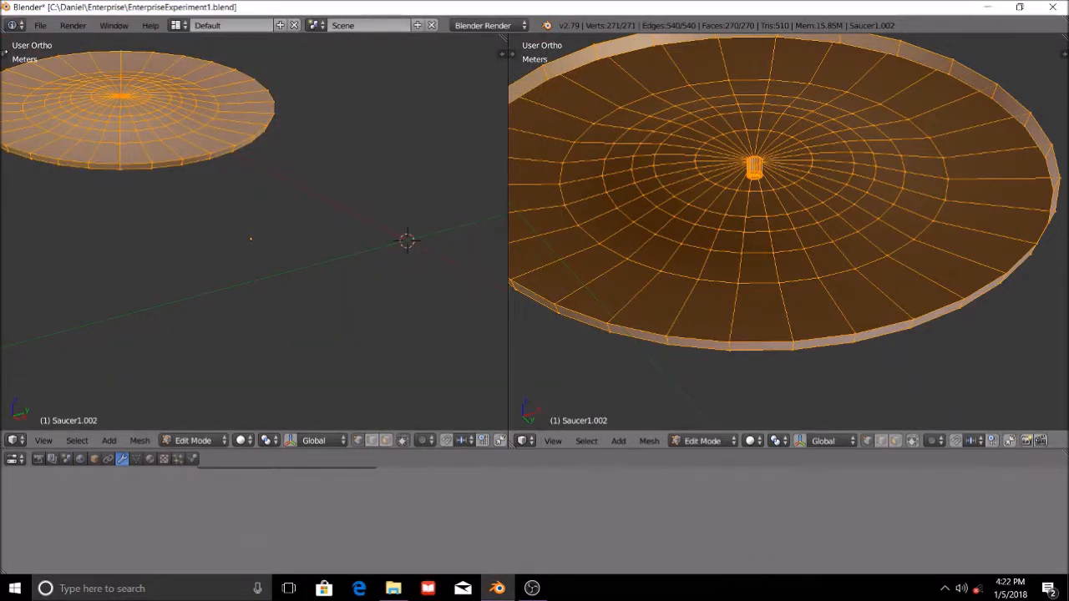
Show the 3D Printing tools for the saucer's close-up view and review the Print3D checks and cleanup options.
click(514, 55)
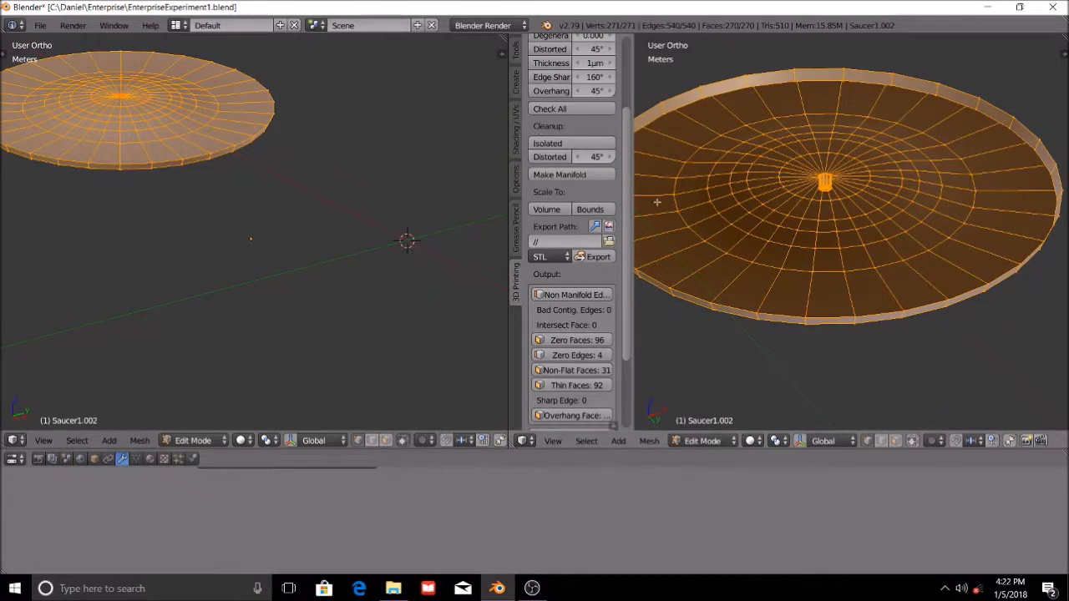
drag(626, 165, 625, 176)
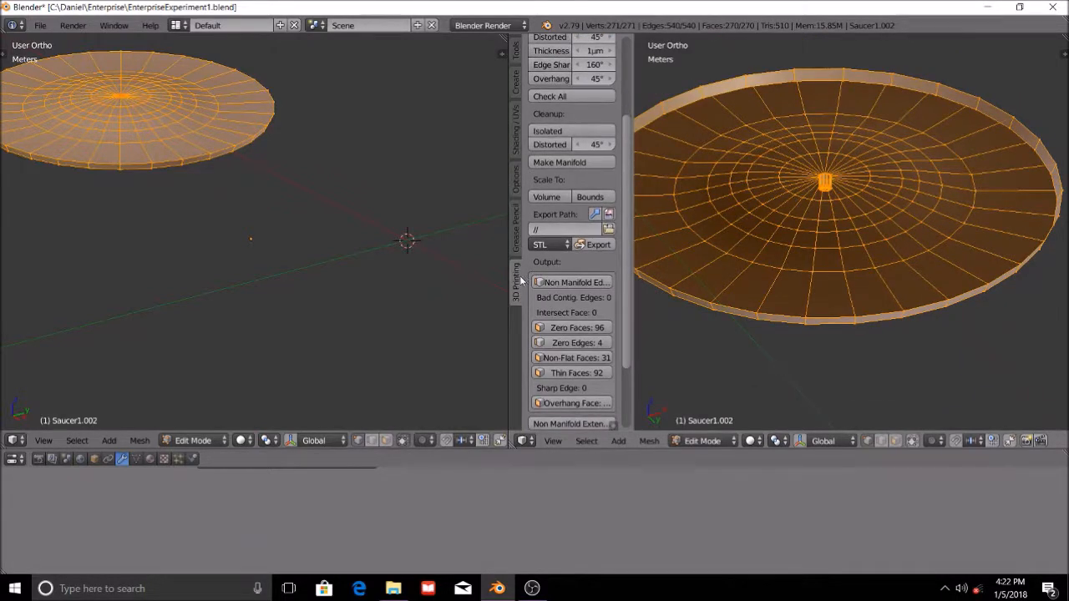
scroll(517, 299, up, 4)
scroll(616, 347, down, 7)
scroll(616, 401, up, 7)
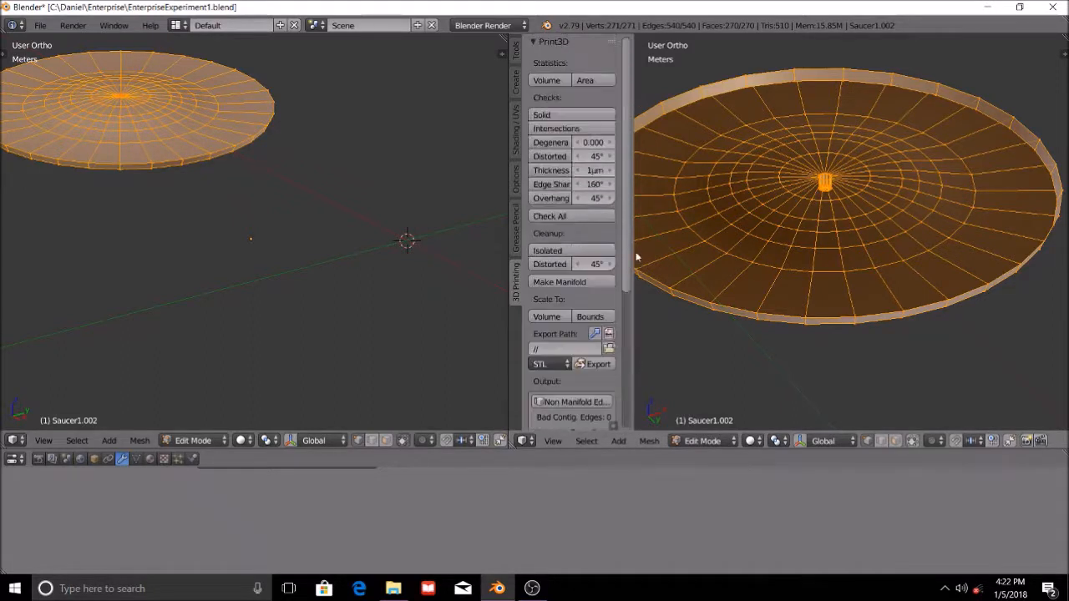
Deselect all of the saucer's geometry and bring its hollow underside into view.
key(a)
middle_drag(852, 135, 864, 157)
shift+middle_drag(861, 212, 898, 262)
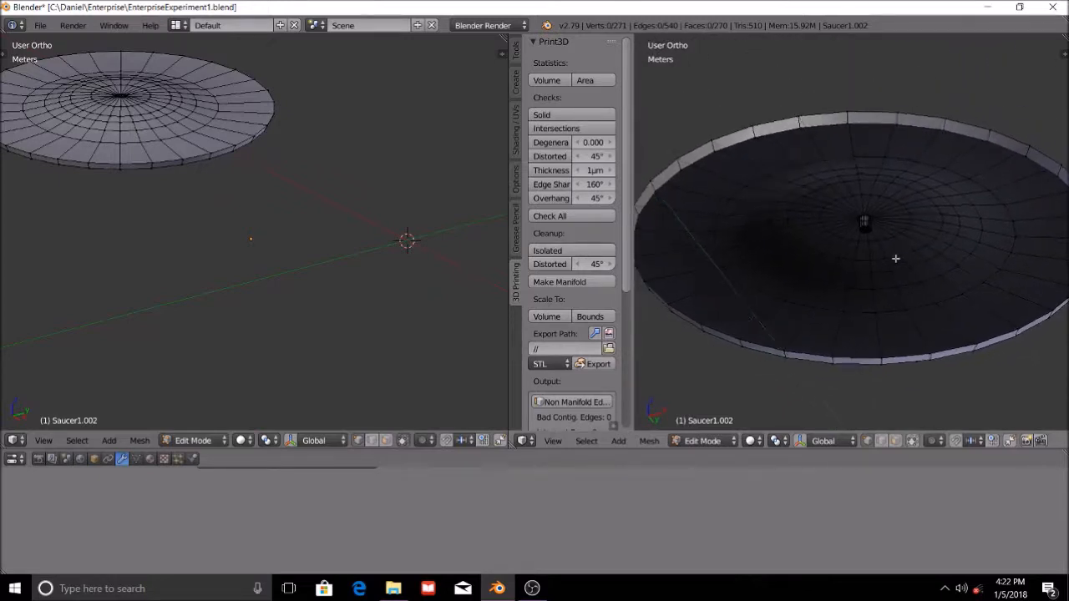
Select all of the saucer's geometry and try the Make Manifold cleanup on its open underside.
scroll(898, 262, down, 3)
middle_drag(845, 218, 806, 337)
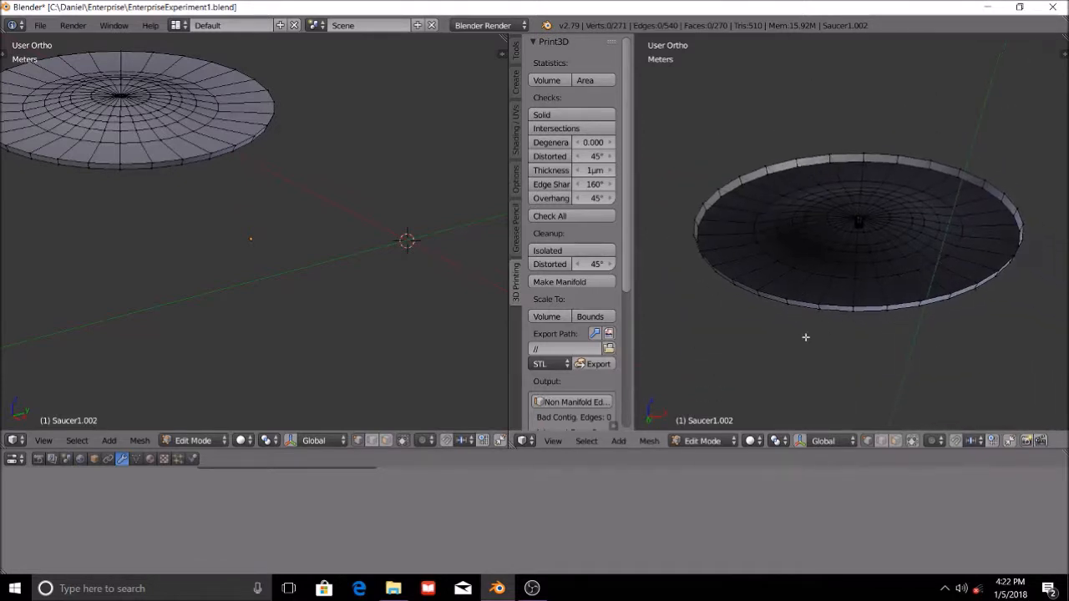
scroll(816, 310, up, 3)
scroll(822, 310, down, 5)
scroll(829, 309, up, 3)
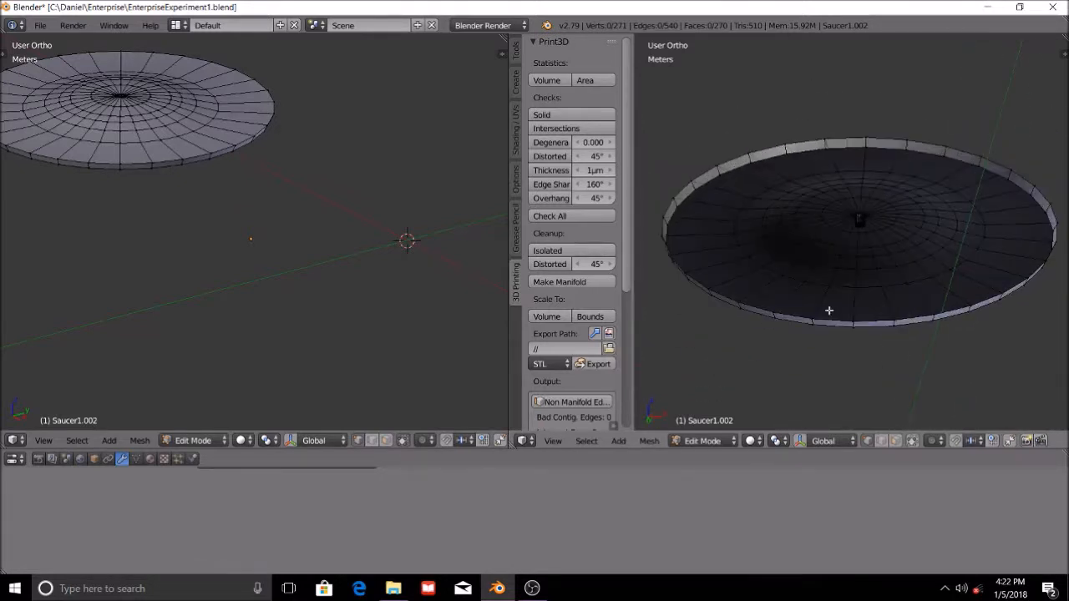
key(a)
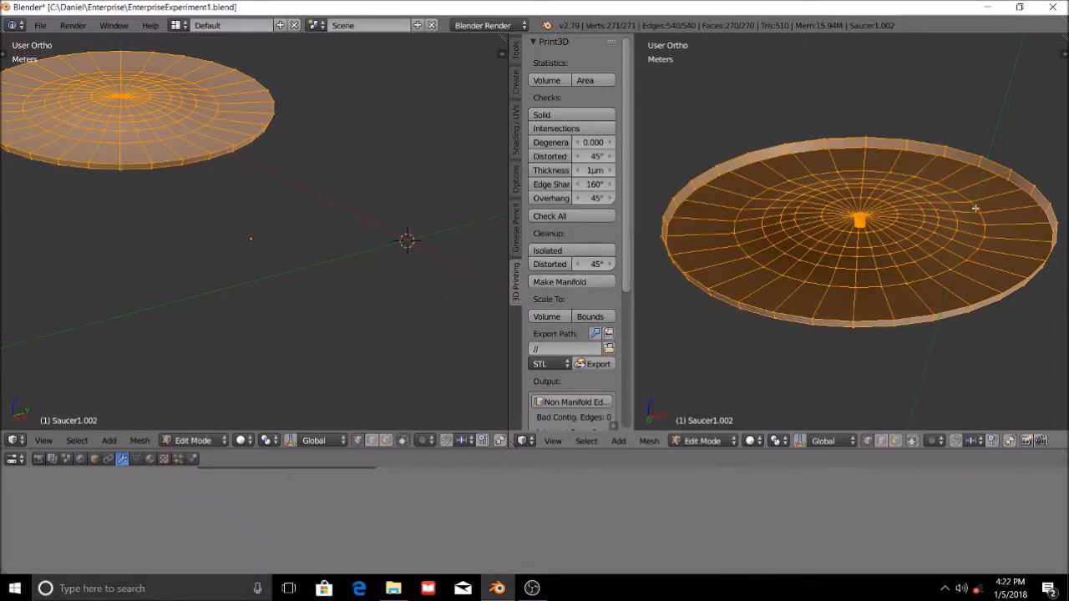
middle_drag(882, 326, 872, 271)
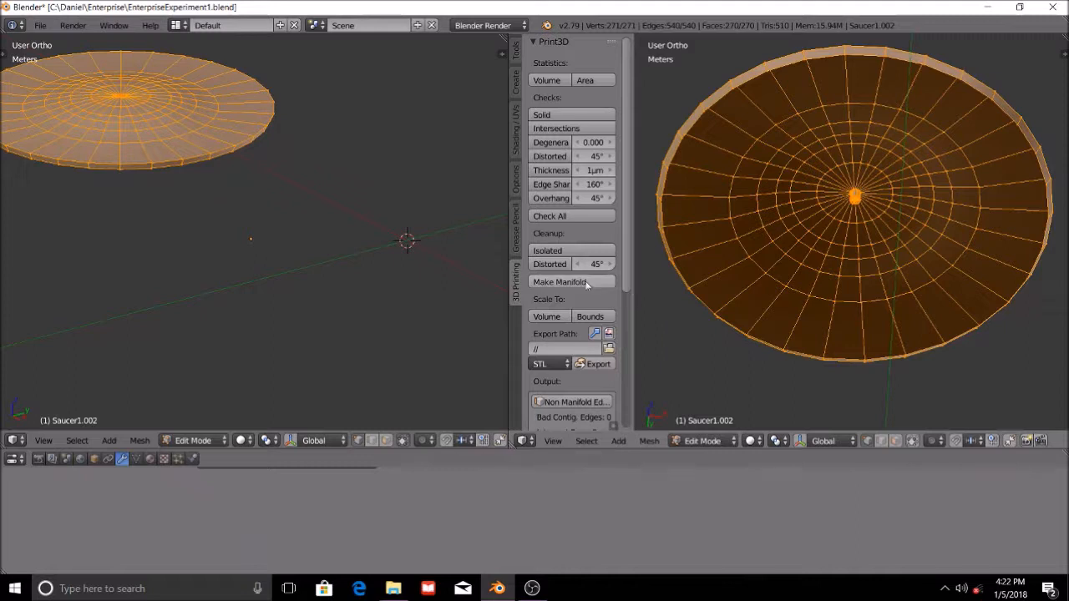
click(585, 281)
middle_drag(999, 263, 835, 187)
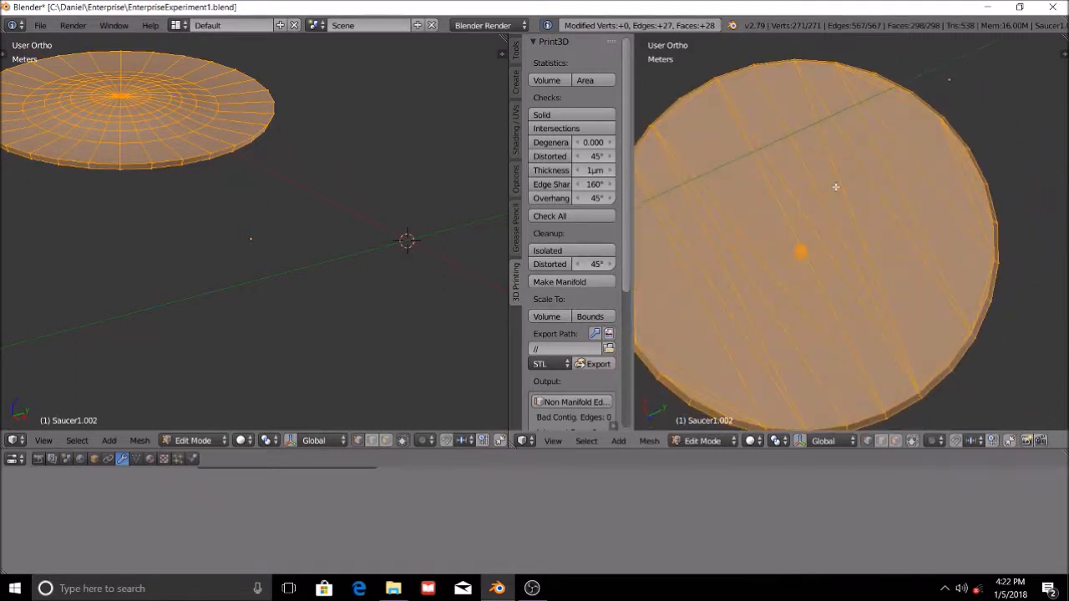
Switch the saucer to Object Mode and inspect its underside and rim from several angles.
click(702, 440)
click(710, 423)
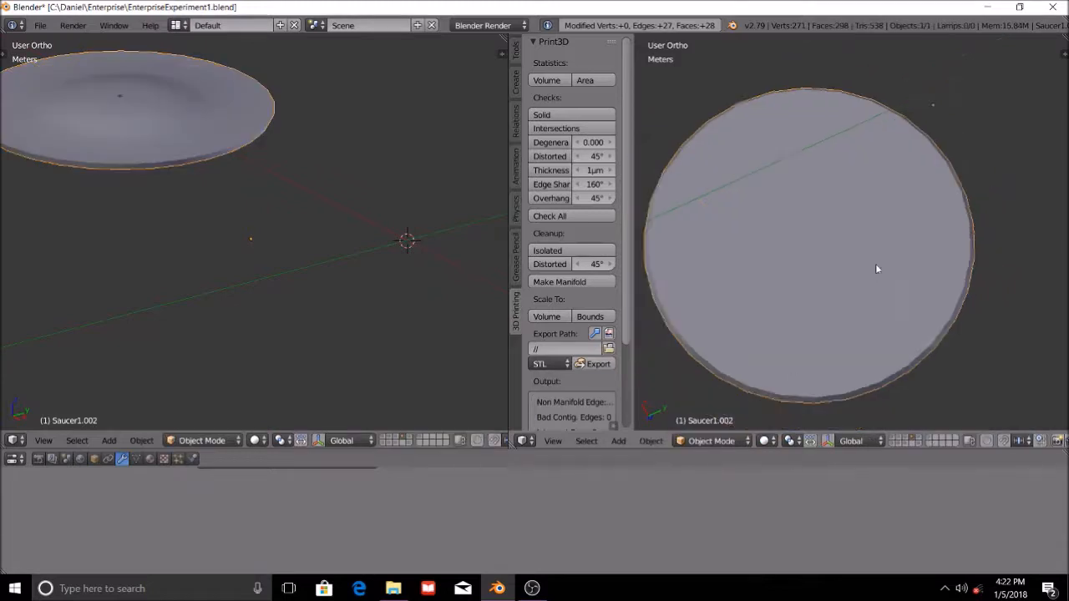
scroll(925, 322, down, 3)
middle_drag(926, 321, 944, 399)
middle_drag(917, 375, 823, 224)
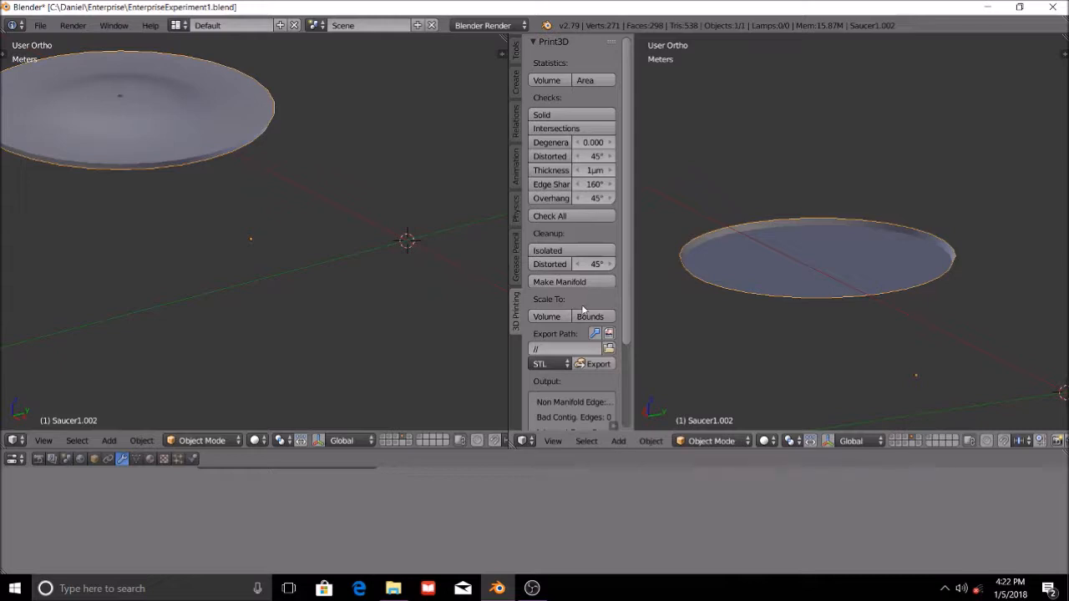
middle_drag(907, 317, 1011, 312)
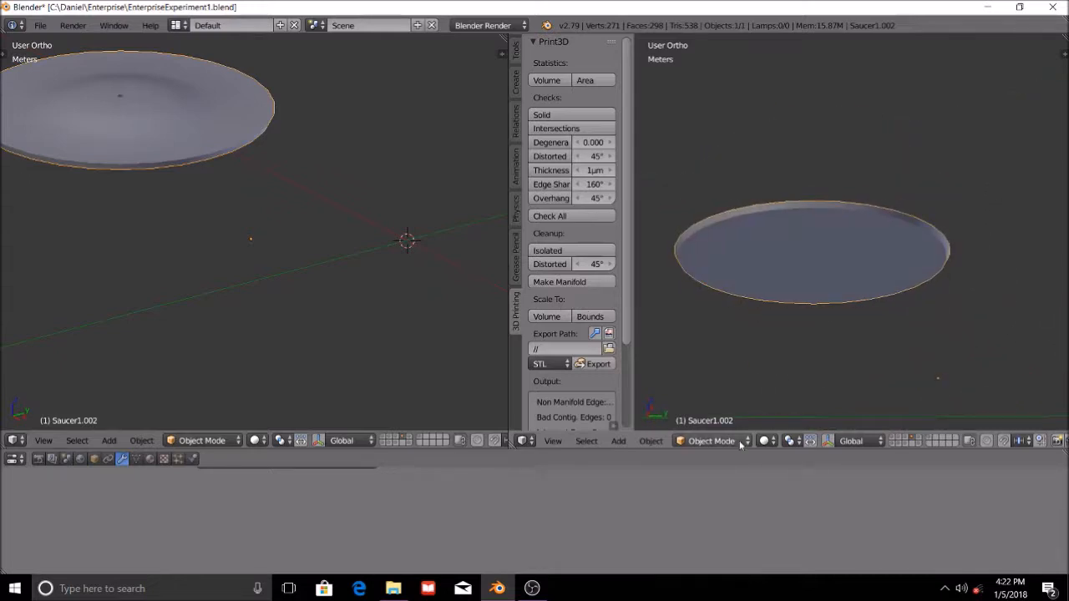
Return the saucer to Edit Mode and undo the Make Manifold cleanup.
click(712, 441)
click(727, 411)
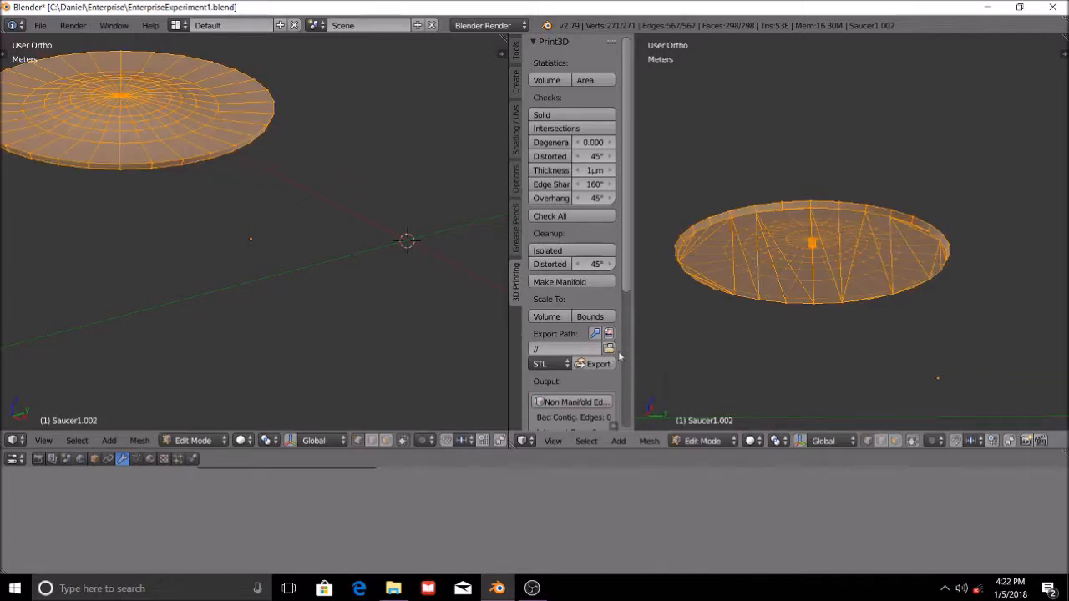
key(a)
key(a)
key(alt+j)
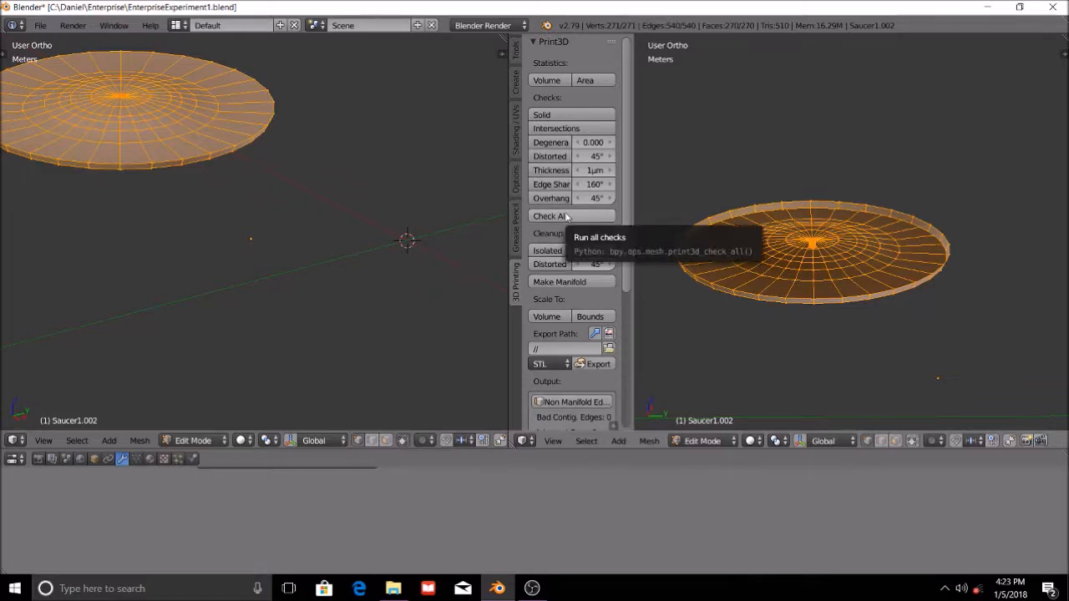
Deselect the saucer's geometry and select its non-manifold edges from the Print3D check output.
drag(629, 260, 622, 370)
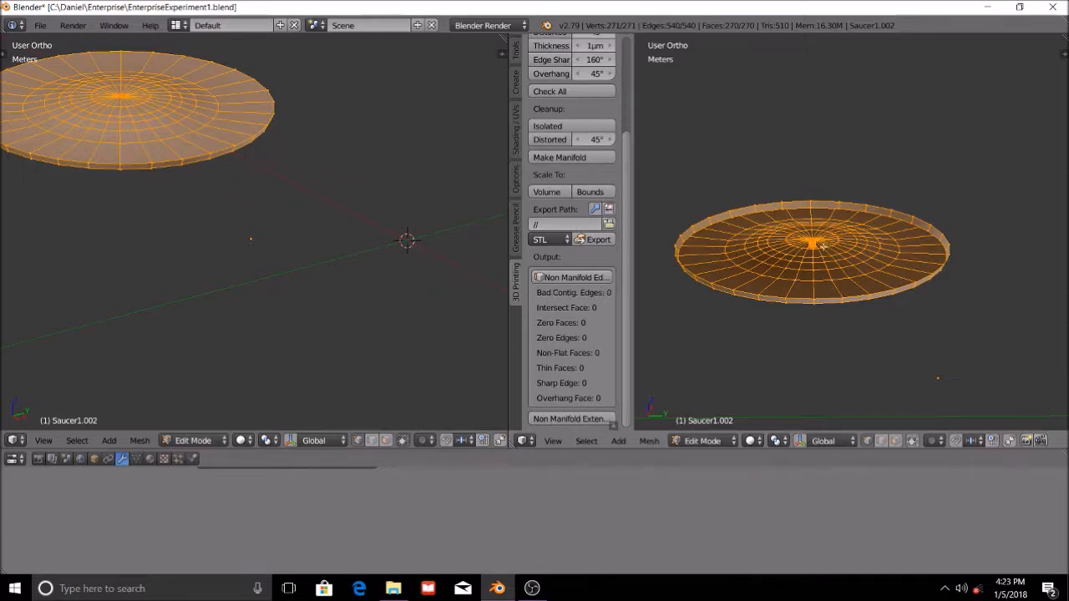
scroll(825, 254, up, 4)
shift+middle_drag(821, 275, 894, 227)
scroll(860, 231, down, 3)
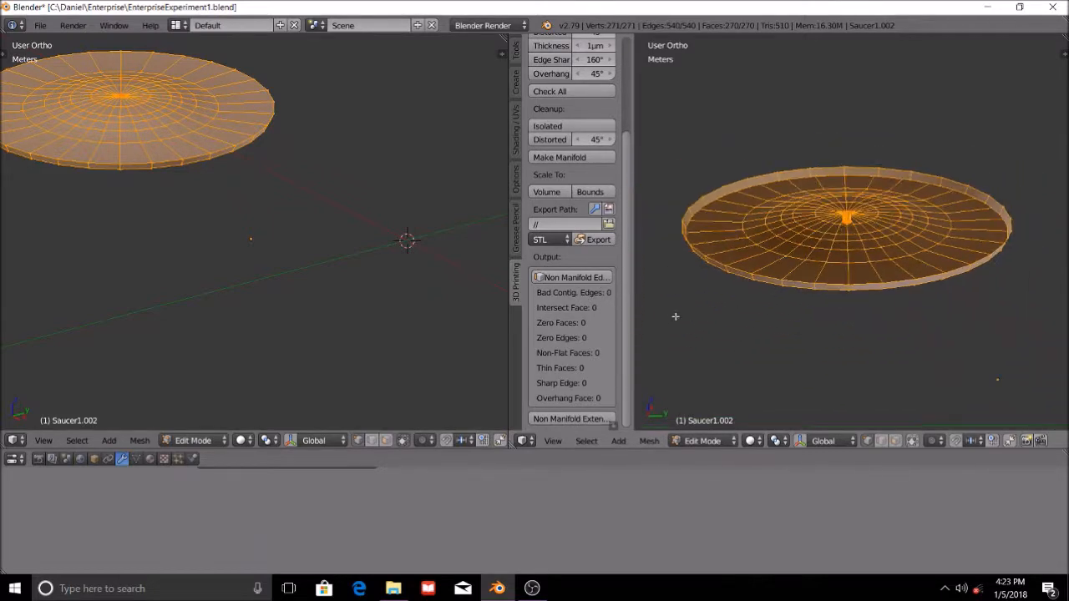
click(564, 282)
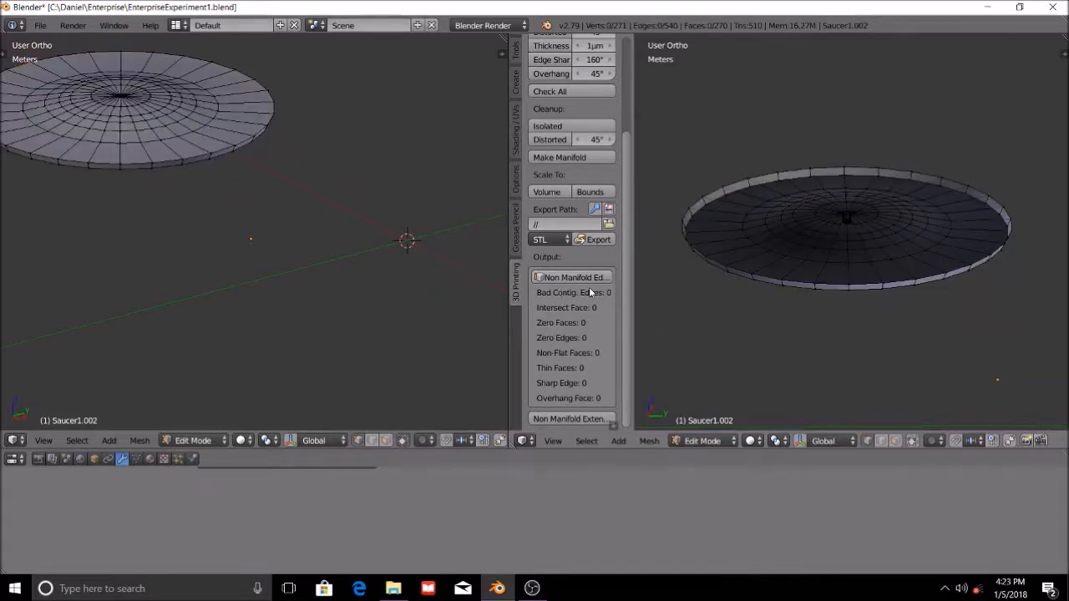
middle_drag(862, 286, 794, 220)
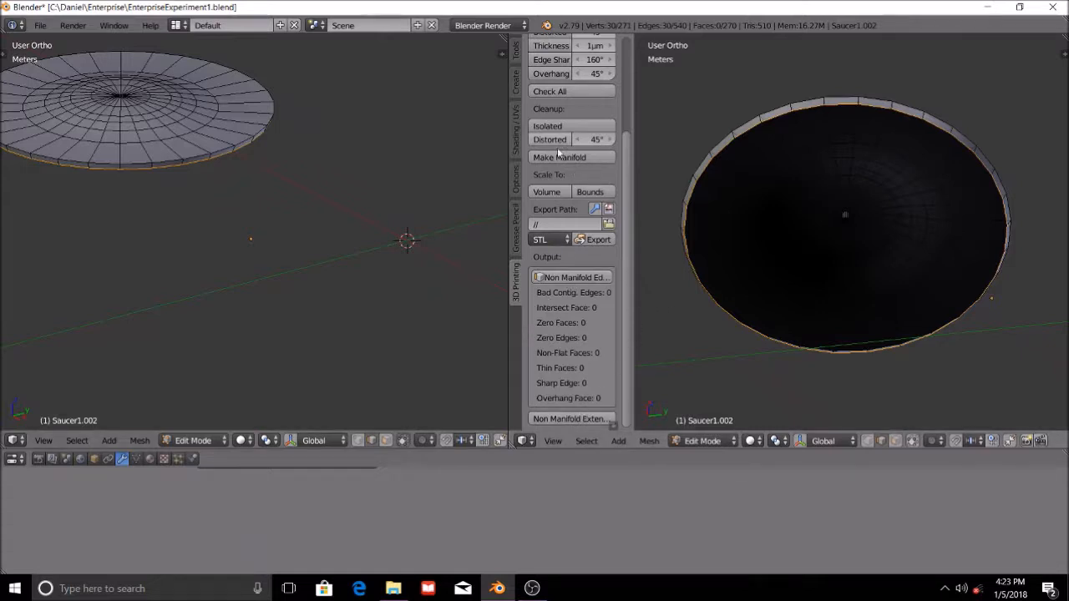
Examine the selected non-manifold edges around the saucer's rim and clear the selection.
scroll(855, 222, up, 5)
scroll(820, 288, down, 6)
middle_drag(870, 246, 835, 350)
scroll(815, 308, up, 5)
key(a)
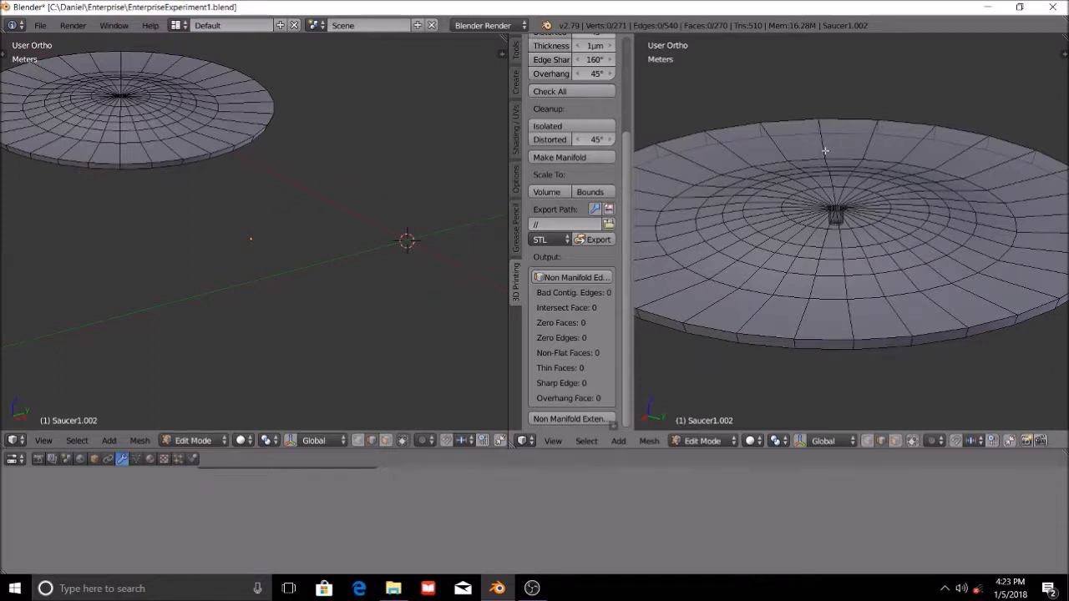
Return to Object Mode, hide the 3D Printing tool shelf and delete the Saucer1.002 test copy.
click(702, 440)
click(706, 436)
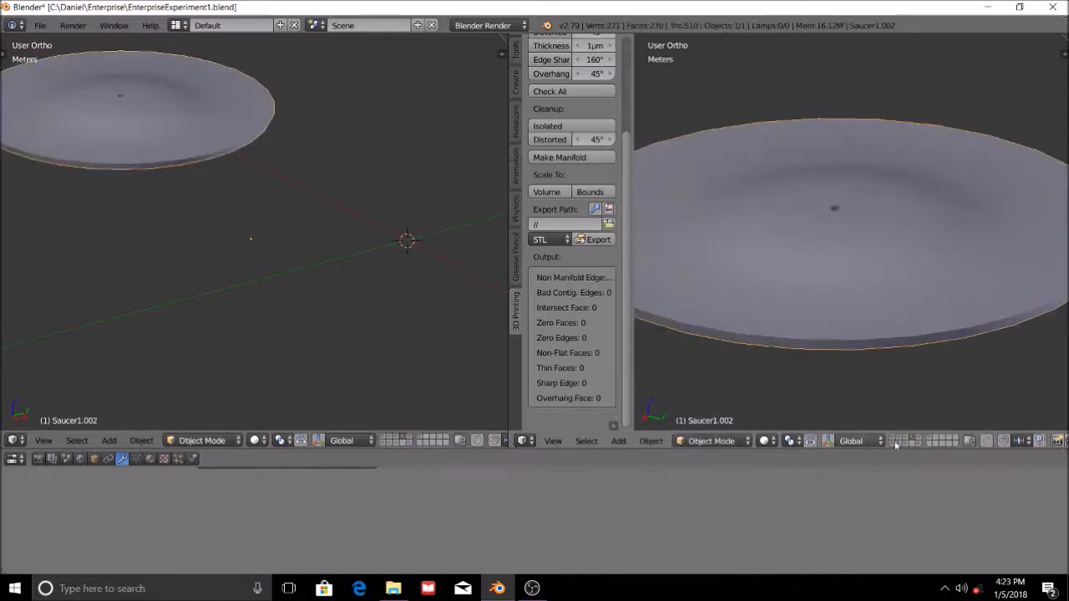
drag(634, 328, 473, 336)
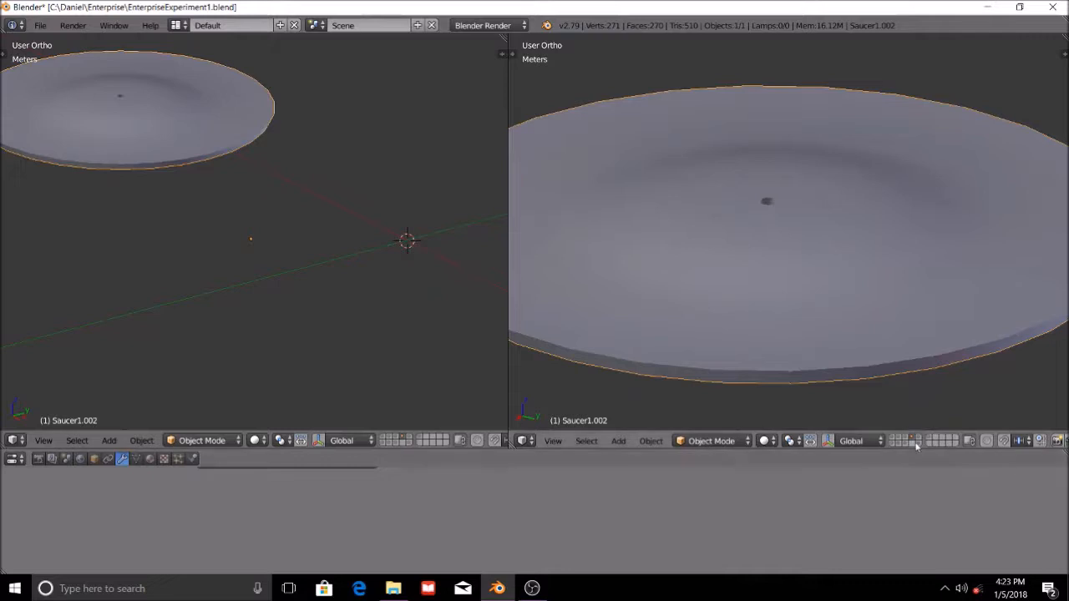
key(x)
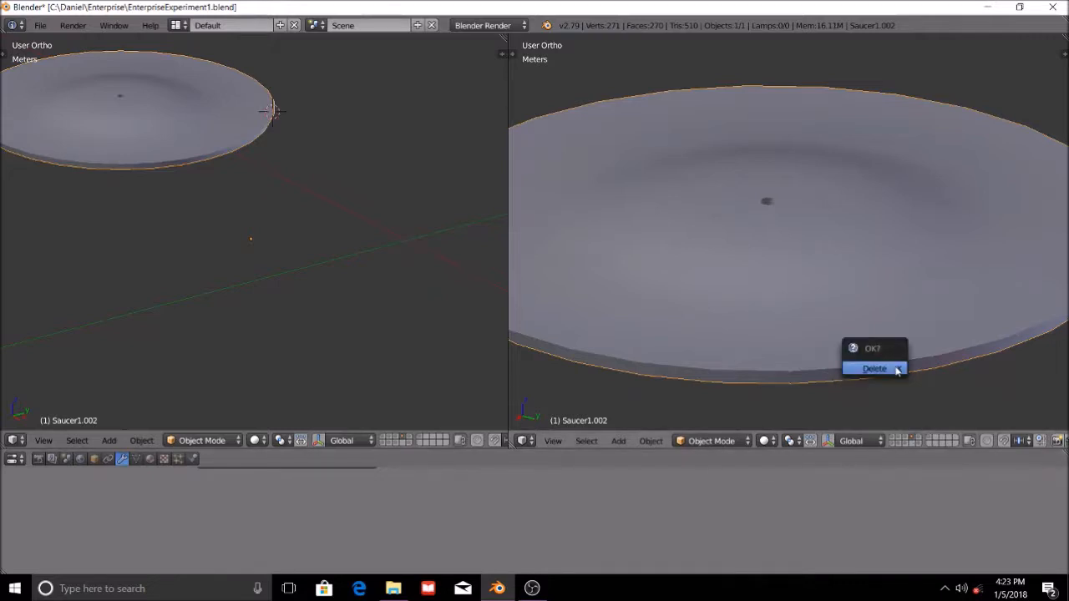
click(898, 370)
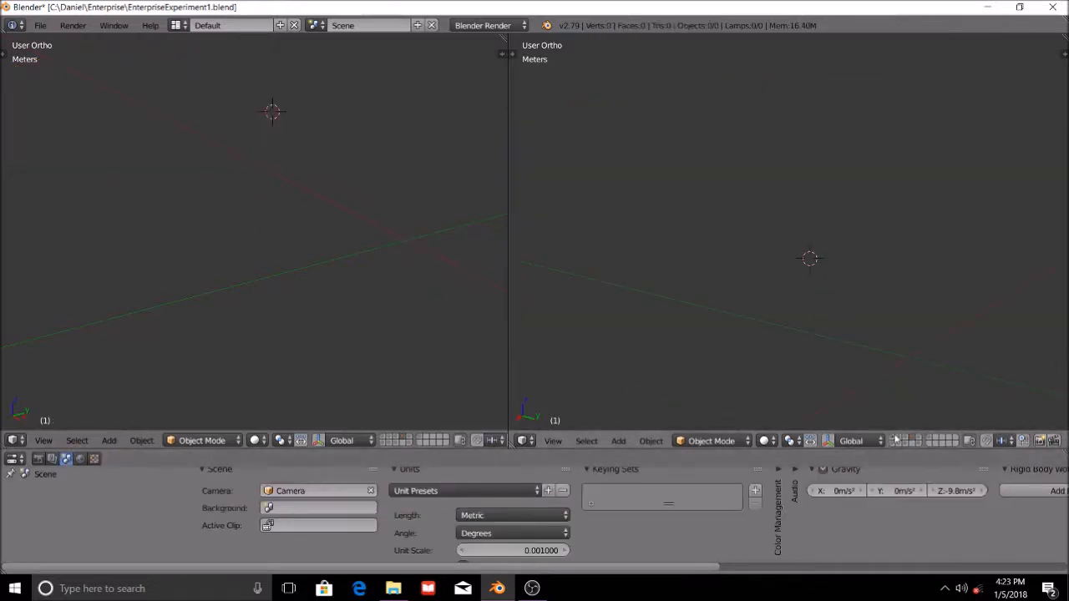
Show the layers that hold the Enterprise's upper saucer, engine, pylon and secondary hull.
key(ctrl+z)
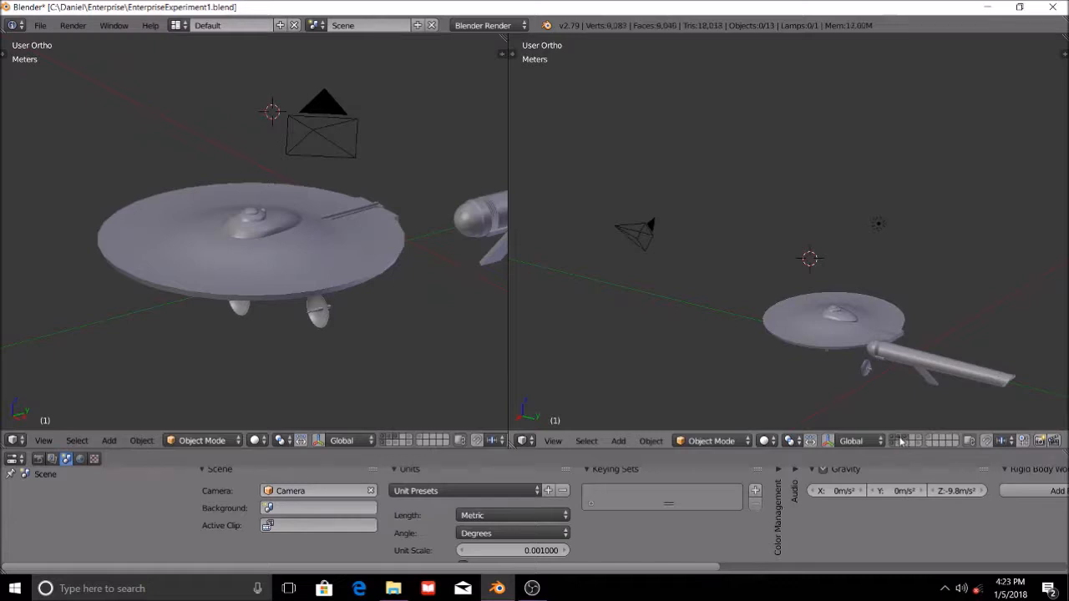
middle_drag(856, 381, 887, 309)
shift+click(900, 438)
shift+click(905, 444)
shift+click(907, 446)
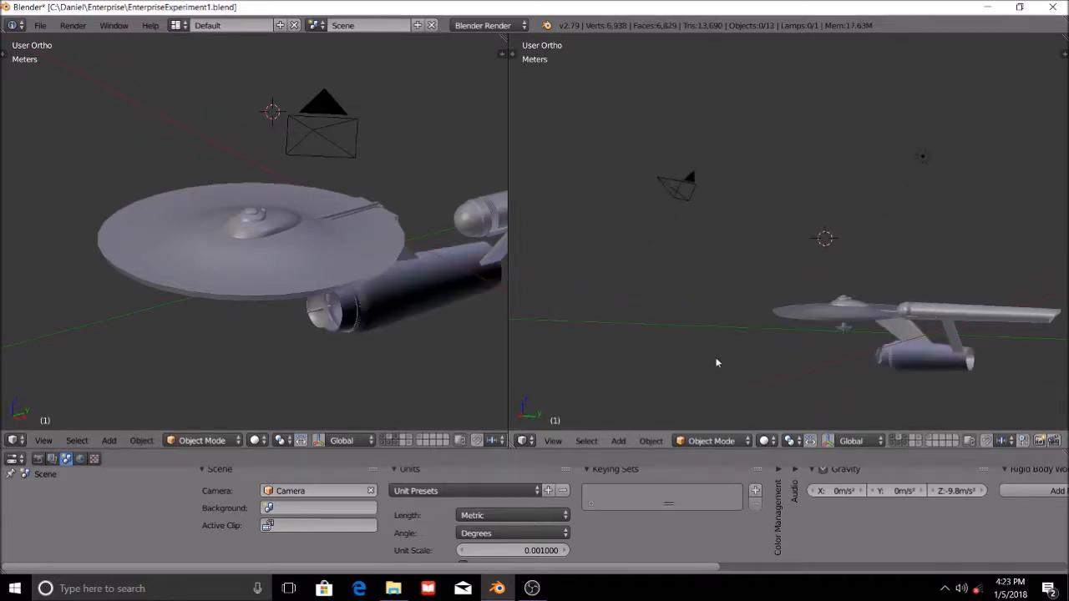
View the saucer from below and also show the layer that holds its lower half.
middle_drag(716, 361, 887, 329)
scroll(890, 373, up, 5)
shift+middle_drag(890, 372, 775, 38)
scroll(929, 302, down, 4)
scroll(924, 279, up, 6)
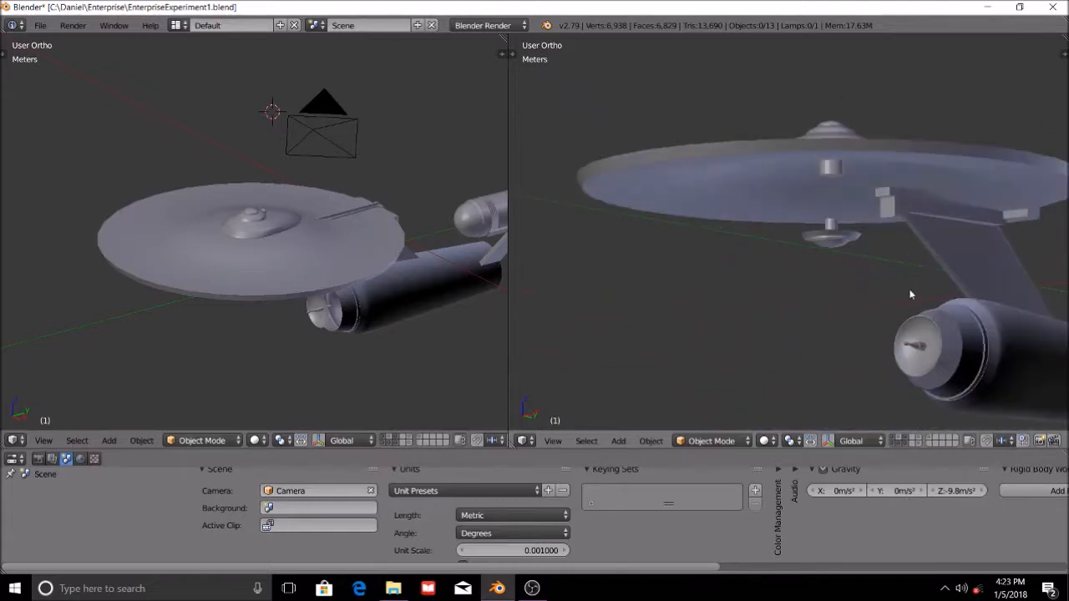
shift+click(931, 440)
middle_drag(899, 265, 880, 280)
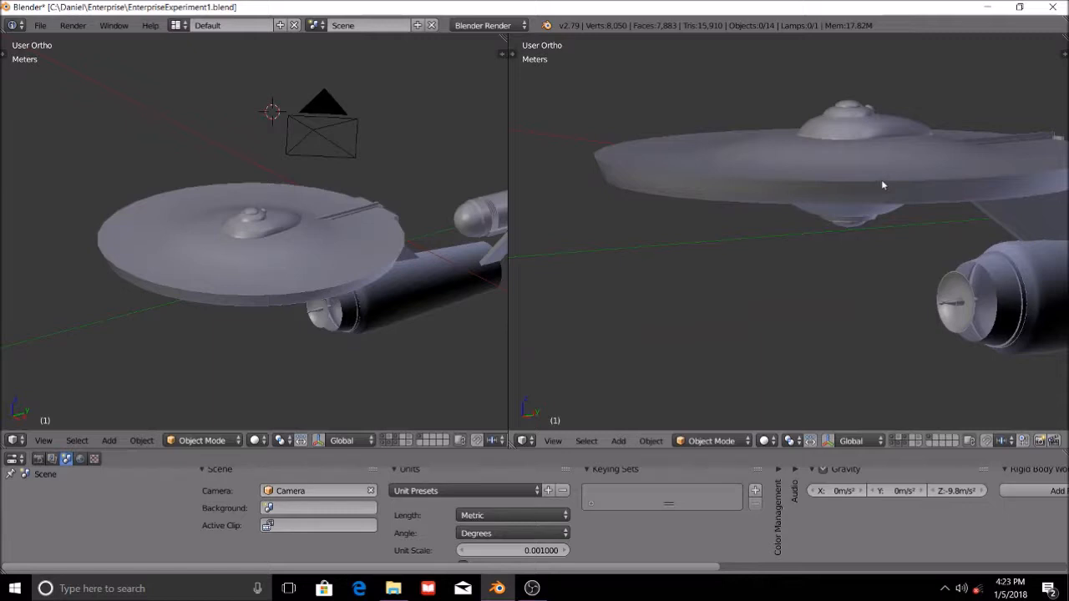
Try moving the lower saucer, the upper saucer and the dome in turn, cancelling each move.
scroll(881, 179, up, 3)
right_click(885, 164)
key(g)
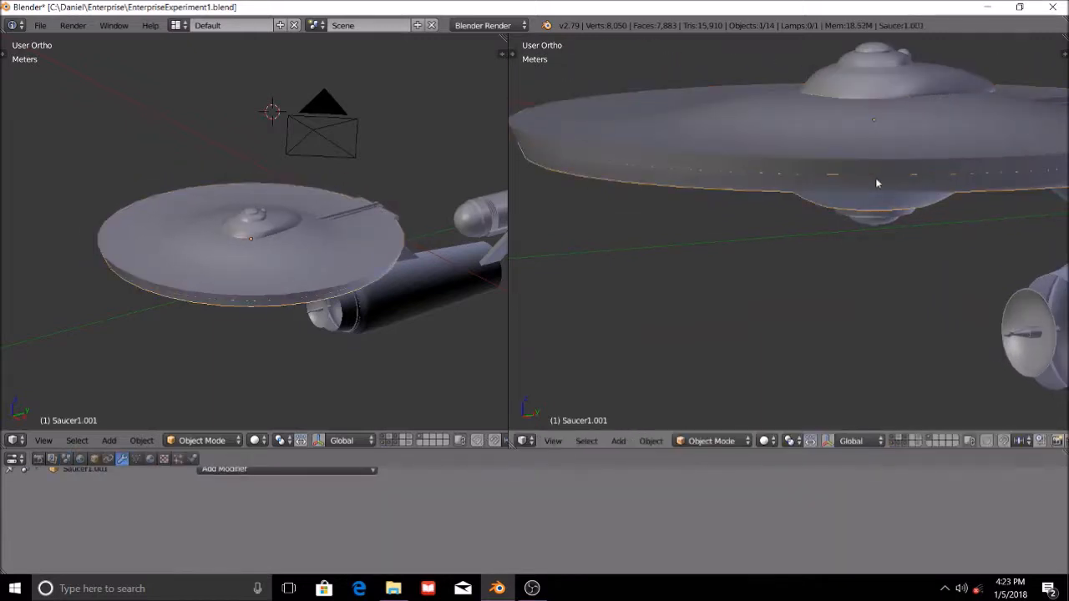
right_click(880, 224)
right_click(886, 105)
key(g)
right_click(888, 93)
right_click(892, 86)
key(g)
right_click(855, 78)
shift+middle_drag(965, 163, 837, 242)
scroll(829, 259, down, 7)
middle_drag(908, 271, 869, 284)
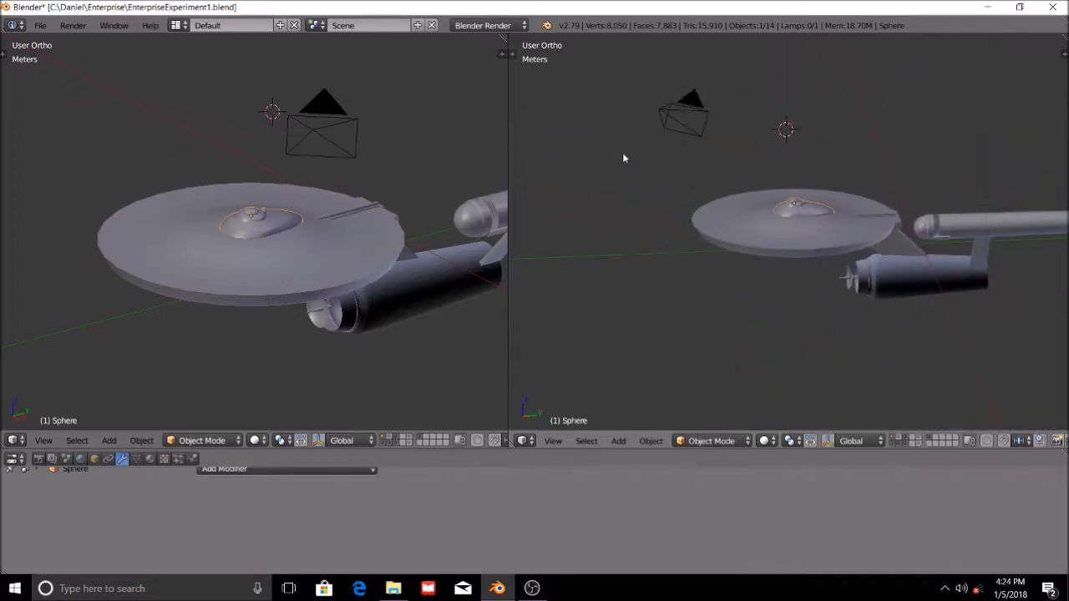
middle_drag(754, 239, 871, 249)
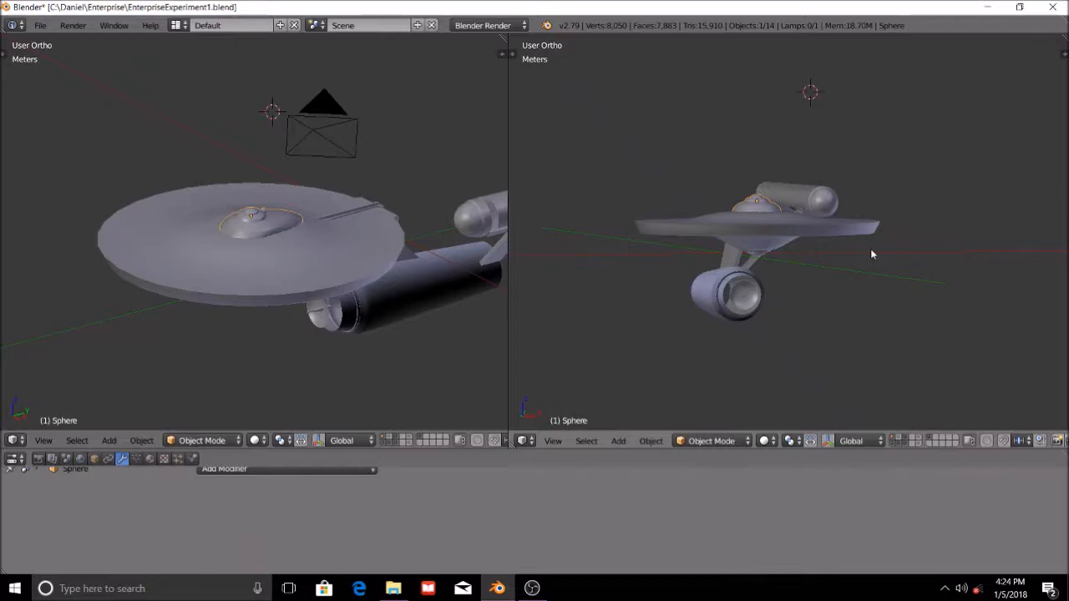
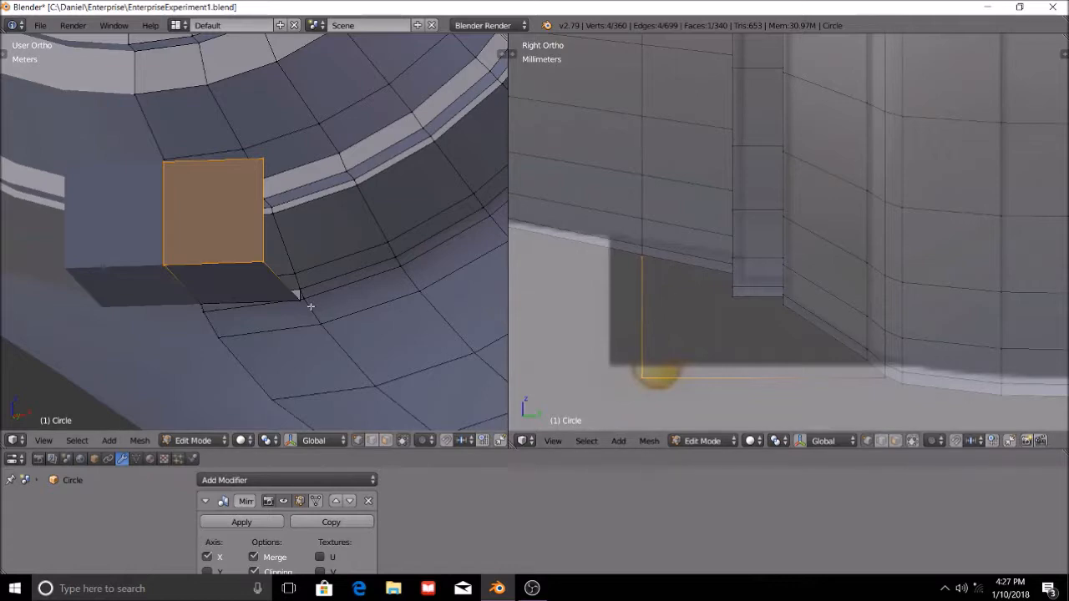
Examine the secondary hull and the small block under its front against the side reference drawing.
scroll(375, 210, down, 8)
scroll(401, 266, down, 2)
middle_drag(406, 265, 28, 256)
middle_drag(365, 255, 314, 249)
scroll(929, 297, down, 12)
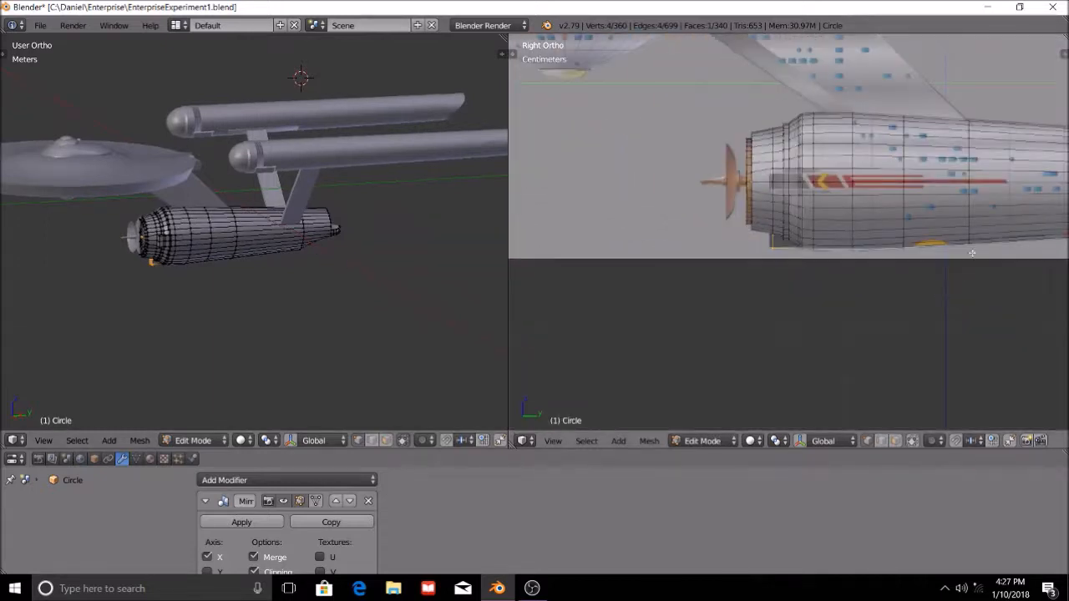
scroll(972, 252, down, 6)
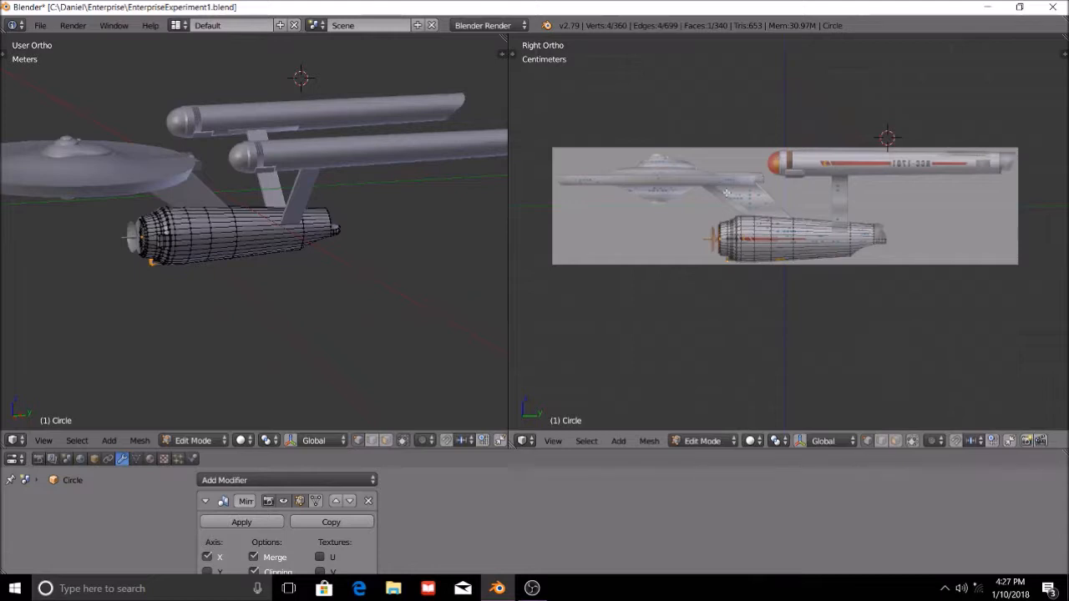
scroll(739, 276, up, 1)
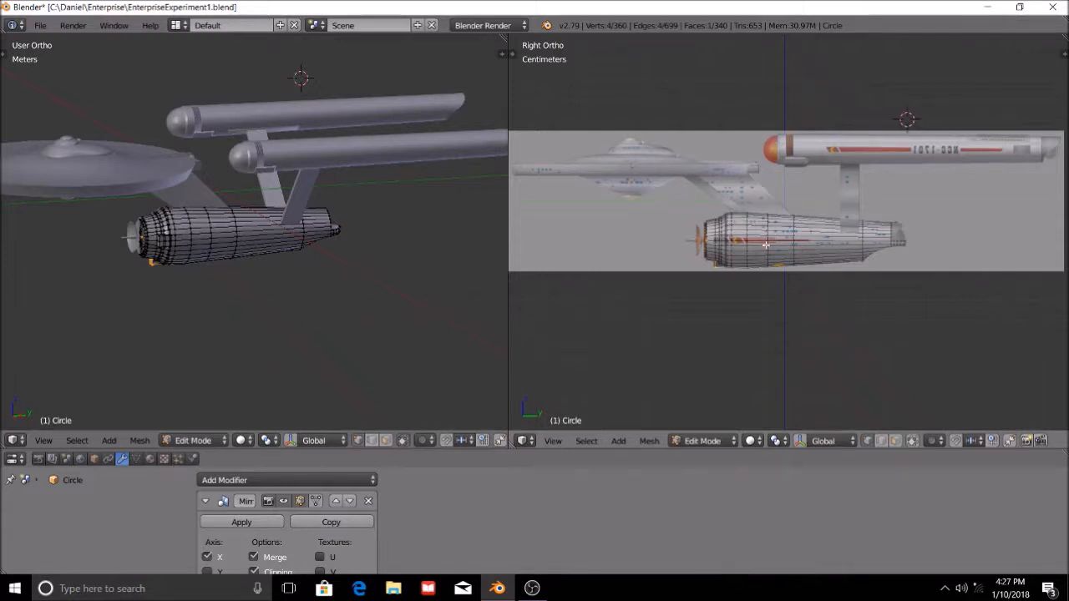
scroll(766, 245, up, 12)
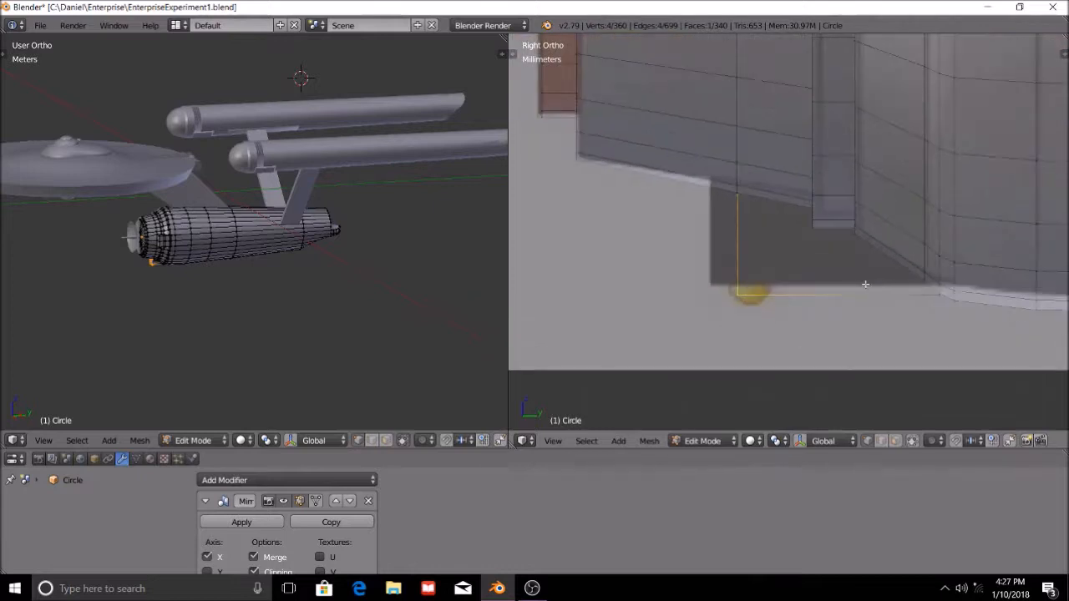
scroll(865, 284, down, 10)
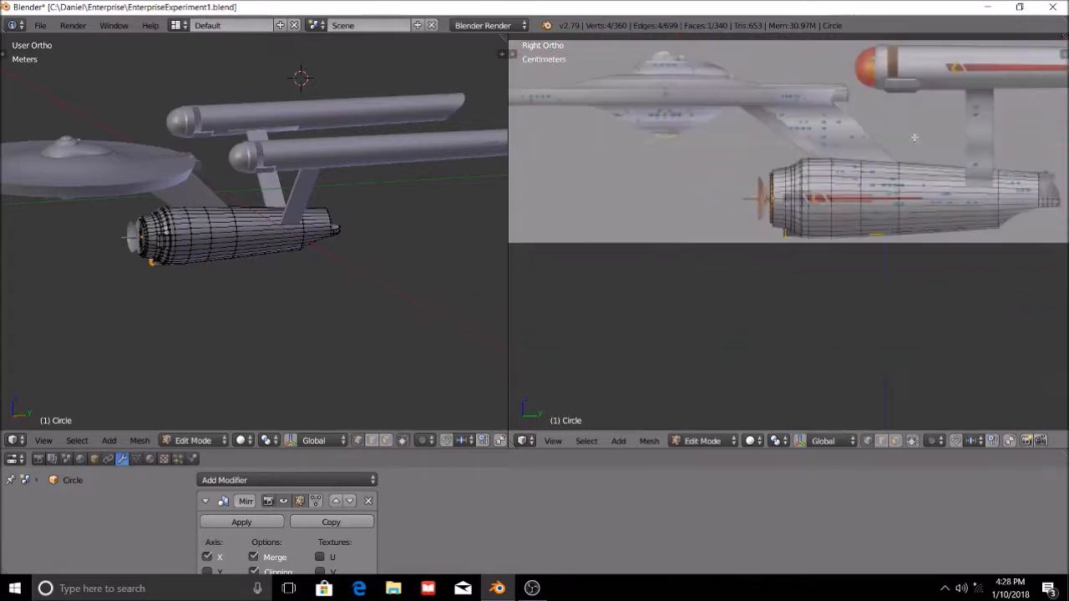
shift+middle_drag(901, 158, 886, 193)
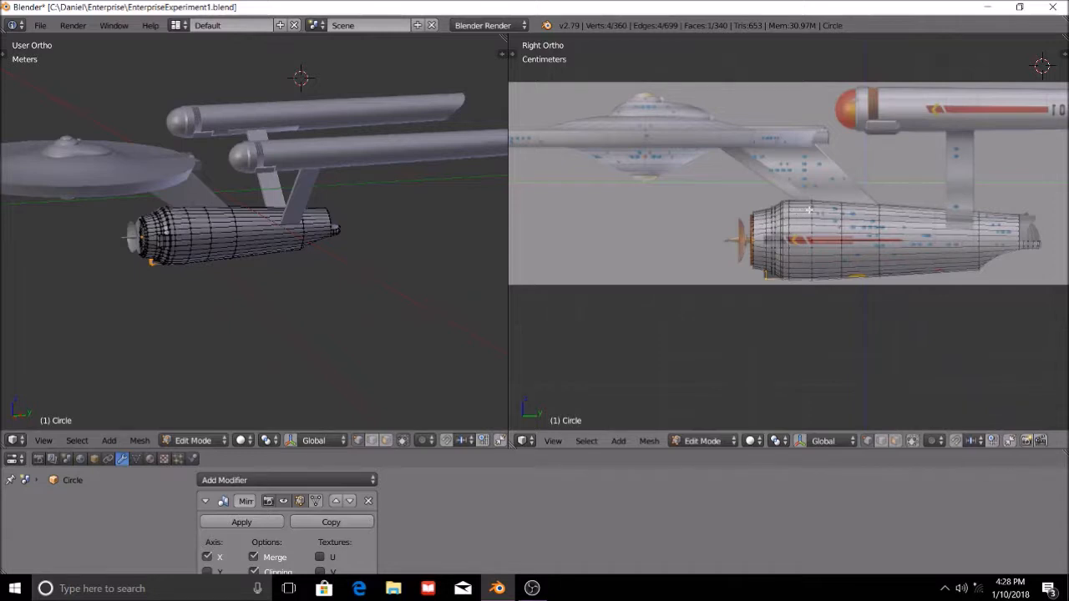
scroll(809, 210, up, 5)
scroll(808, 227, down, 4)
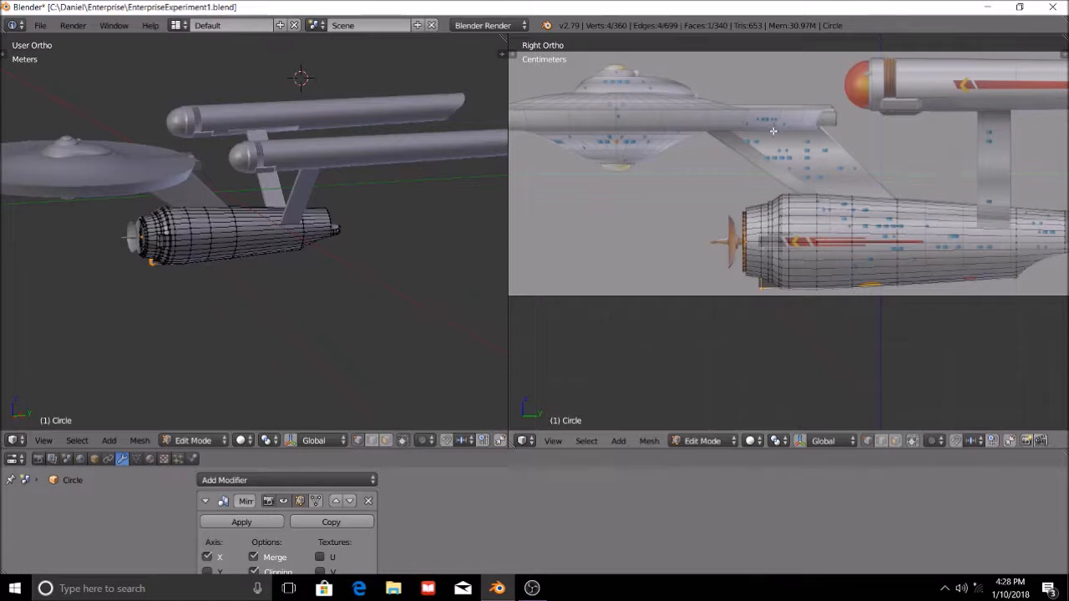
scroll(835, 166, up, 3)
scroll(840, 171, down, 4)
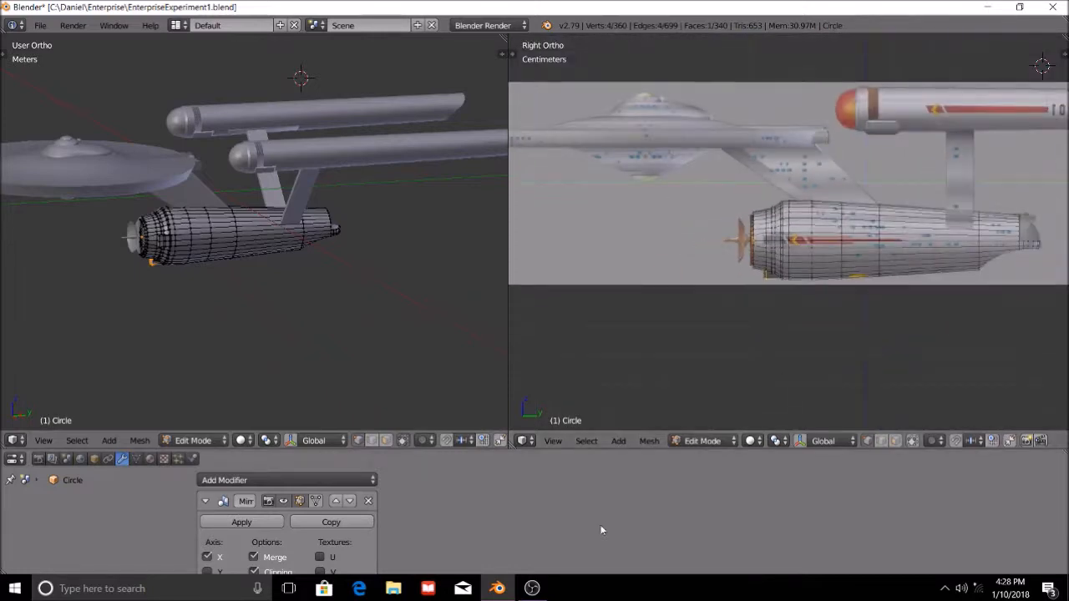
From the bottom view, add a loop cut across the block's underside and slide it level with the front edge of the hull groove.
scroll(853, 201, up, 4)
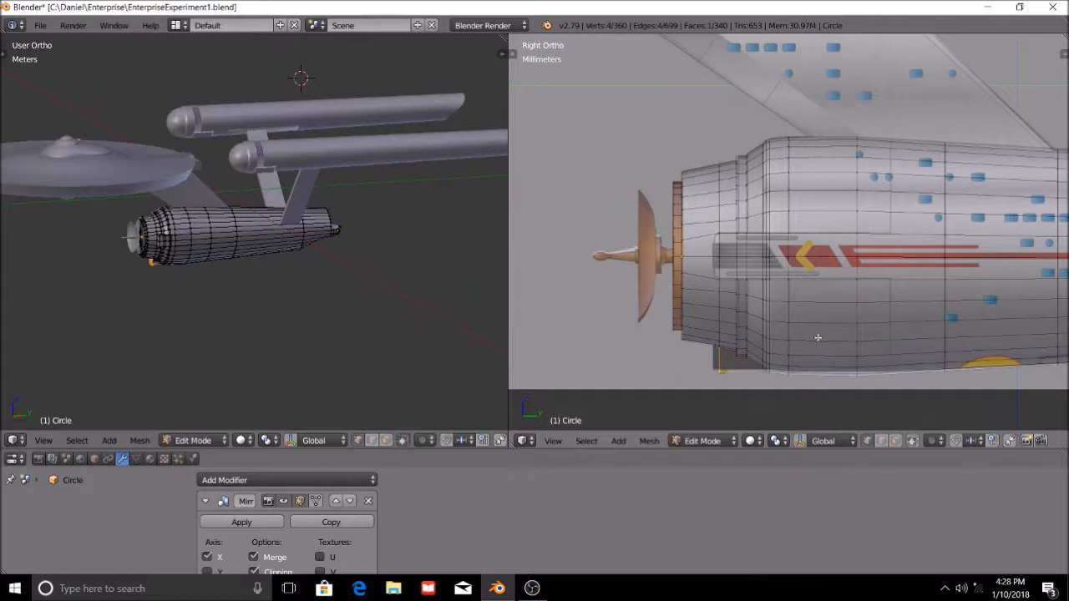
key(ctrl+KP_7)
key(a)
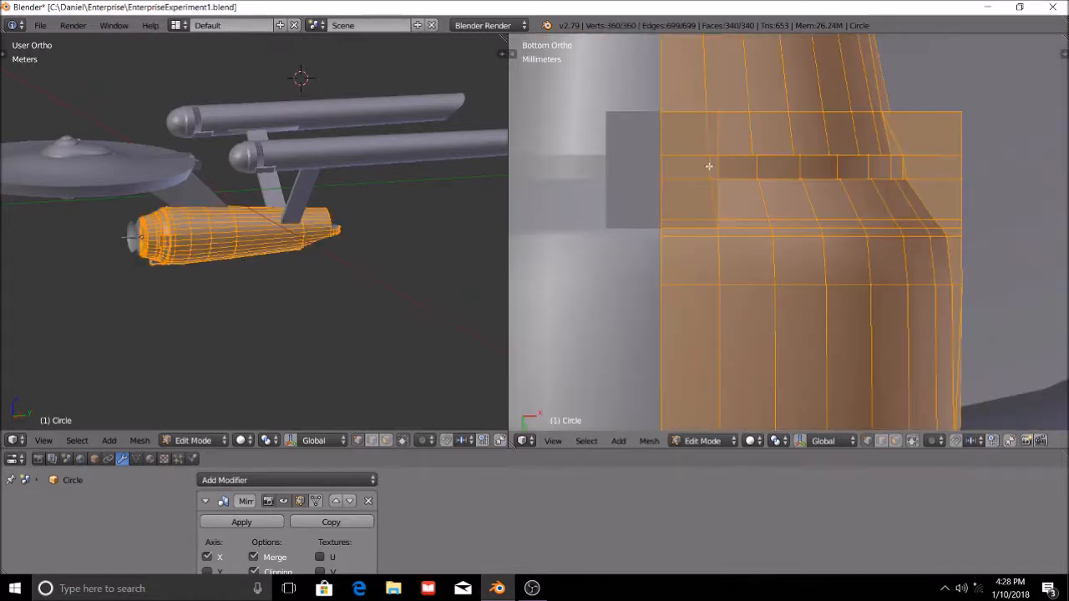
scroll(728, 168, up, 2)
scroll(681, 142, down, 1)
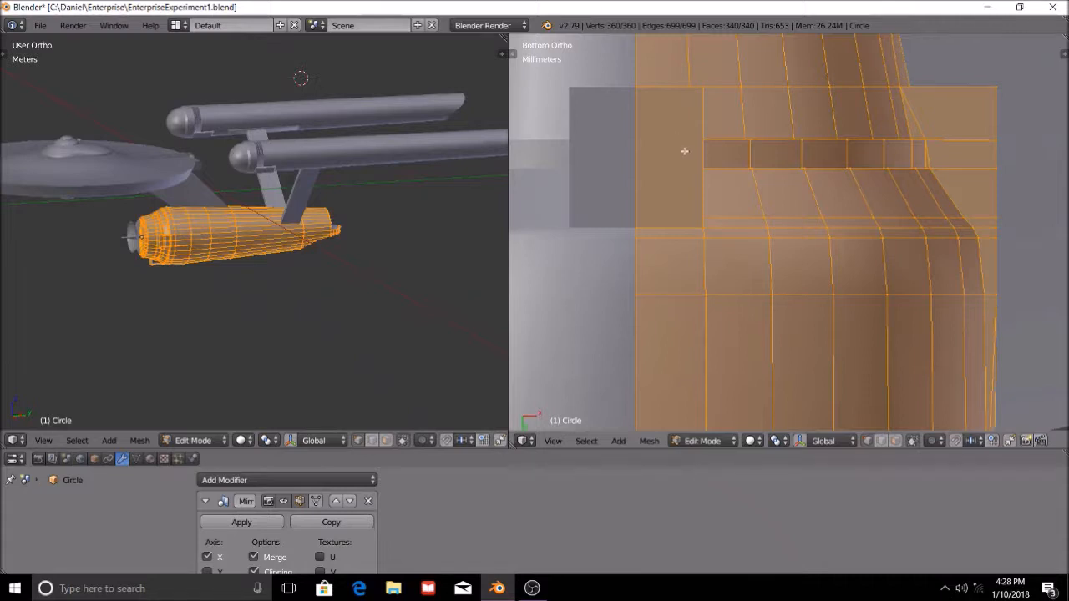
key(ctrl+r)
click(692, 155)
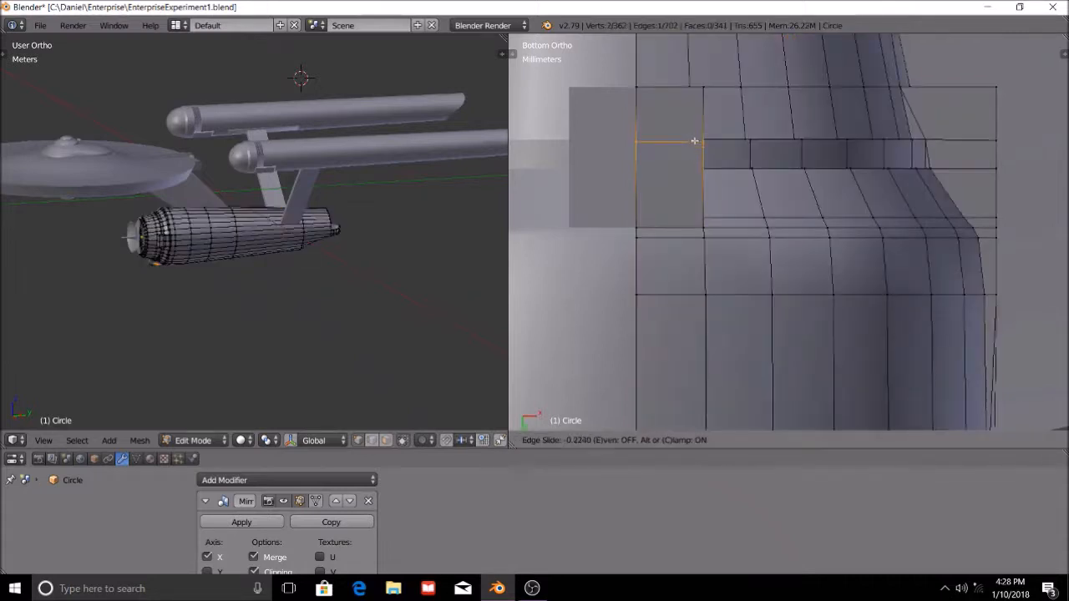
click(695, 140)
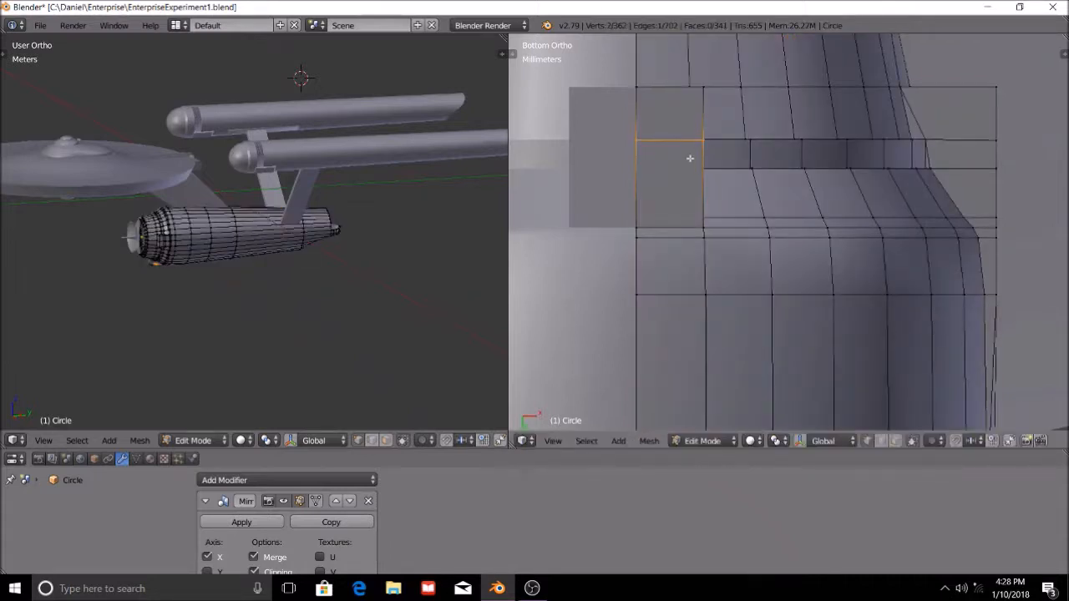
Examine the whole ship and the secondary hull from several angles in the perspective view.
scroll(251, 206, down, 3)
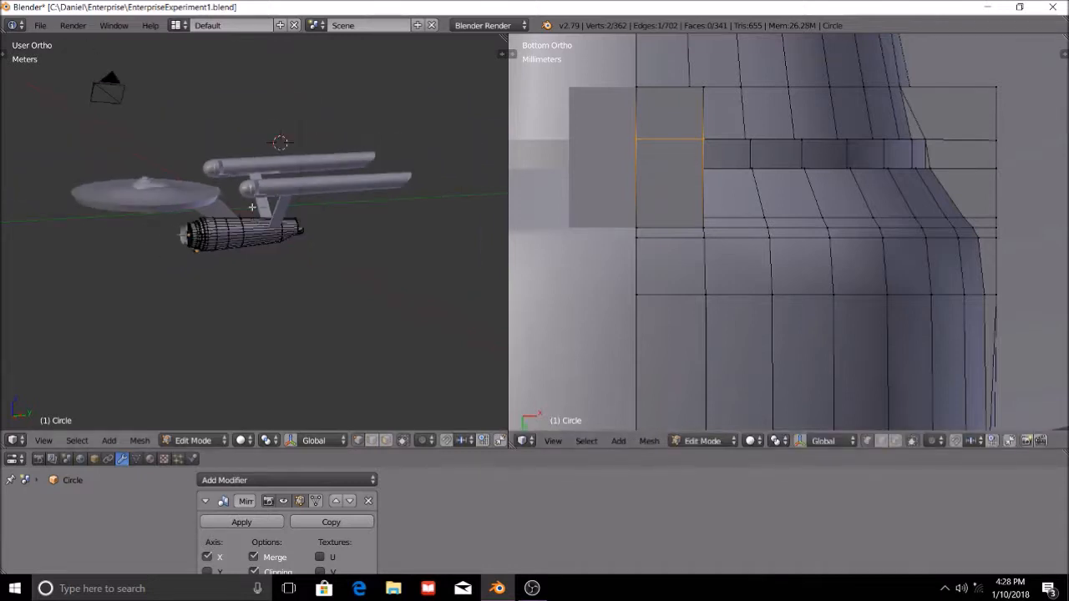
middle_drag(232, 246, 266, 233)
scroll(271, 245, up, 3)
middle_drag(337, 242, 277, 222)
middle_drag(159, 201, 179, 203)
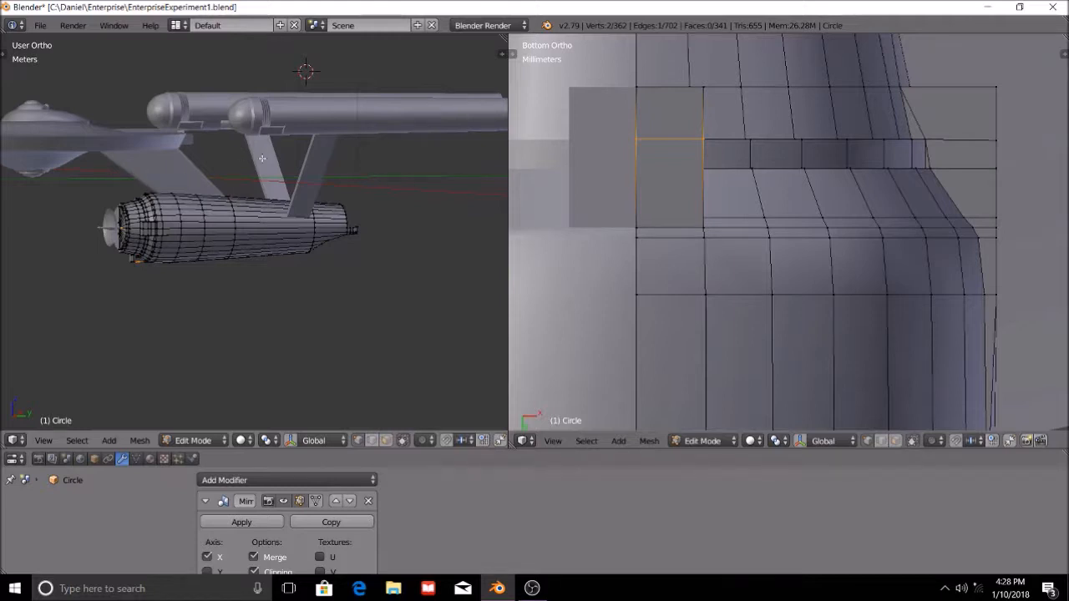
scroll(312, 266, down, 3)
middle_drag(309, 261, 193, 223)
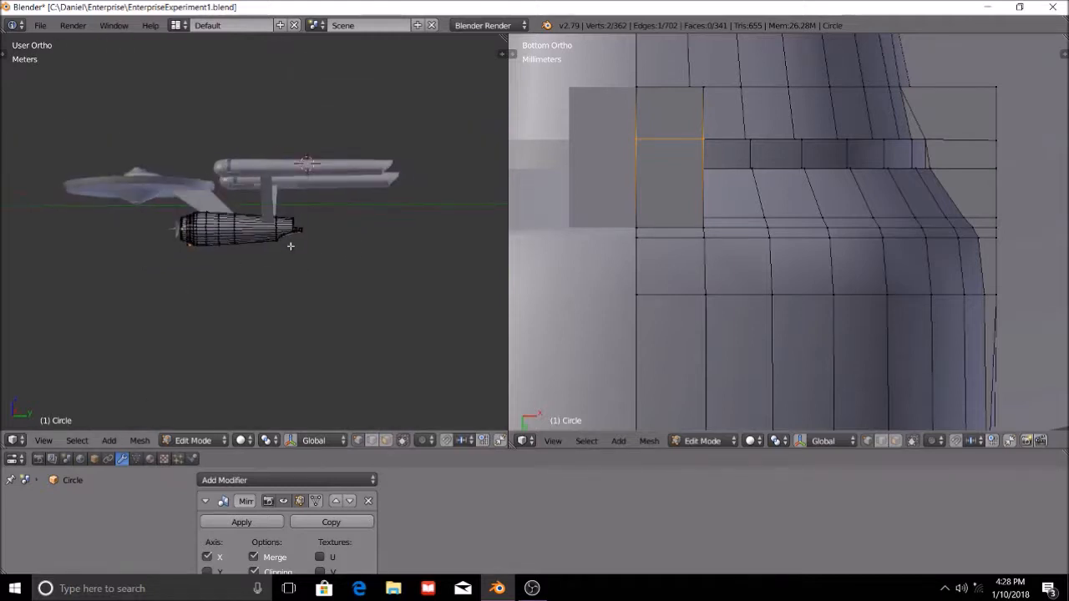
click(44, 441)
click(52, 411)
click(43, 441)
click(60, 426)
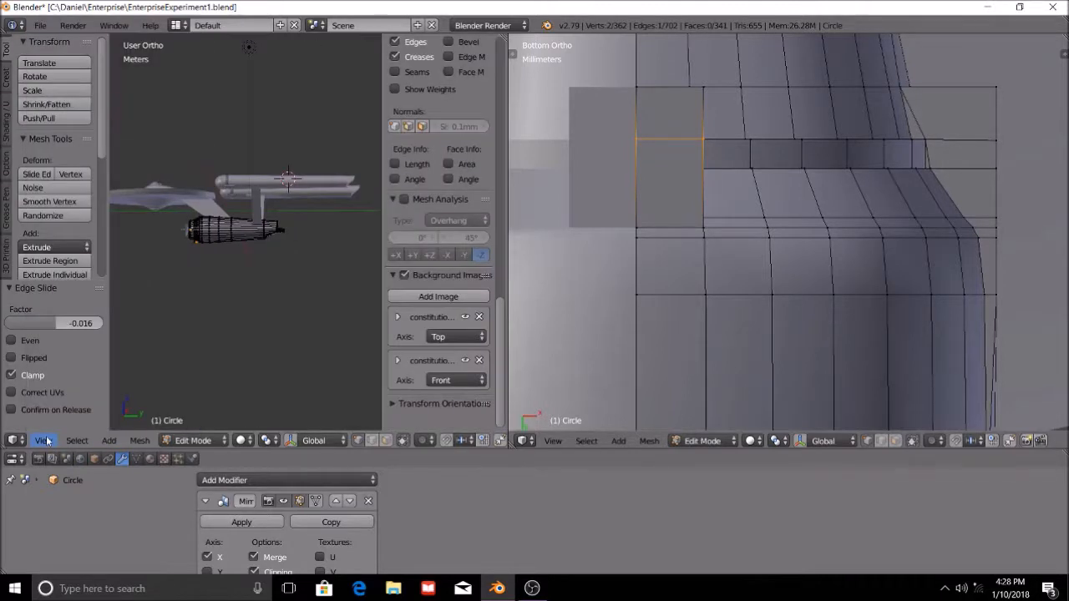
drag(381, 263, 601, 270)
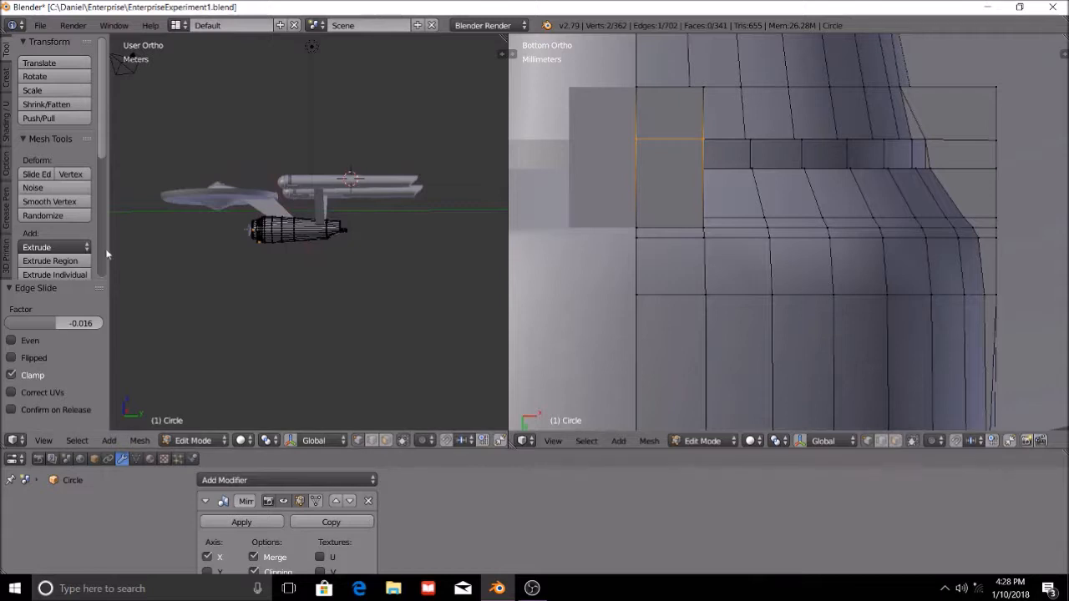
drag(110, 249, 2, 246)
scroll(169, 383, up, 2)
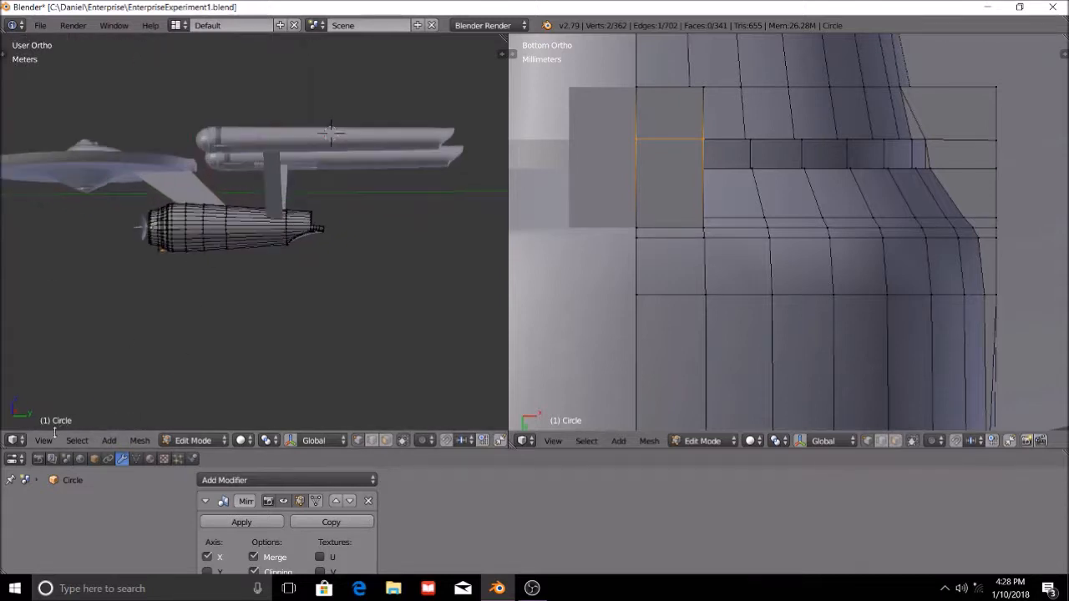
click(43, 440)
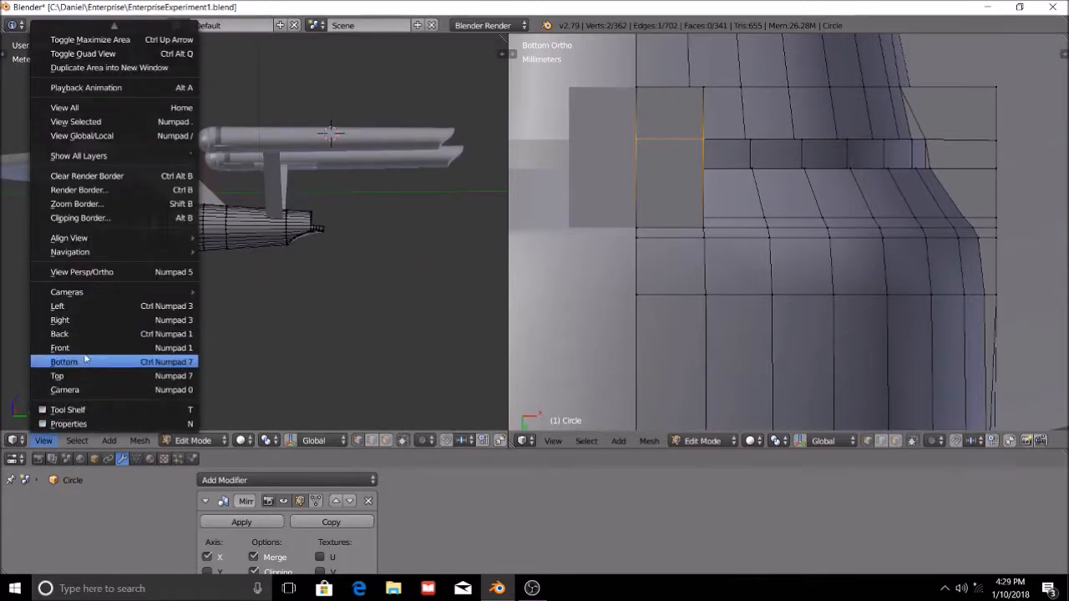
Show the hull from the right in Object Mode and try moving it up and forward toward the saucer.
scroll(786, 290, down, 11)
click(553, 440)
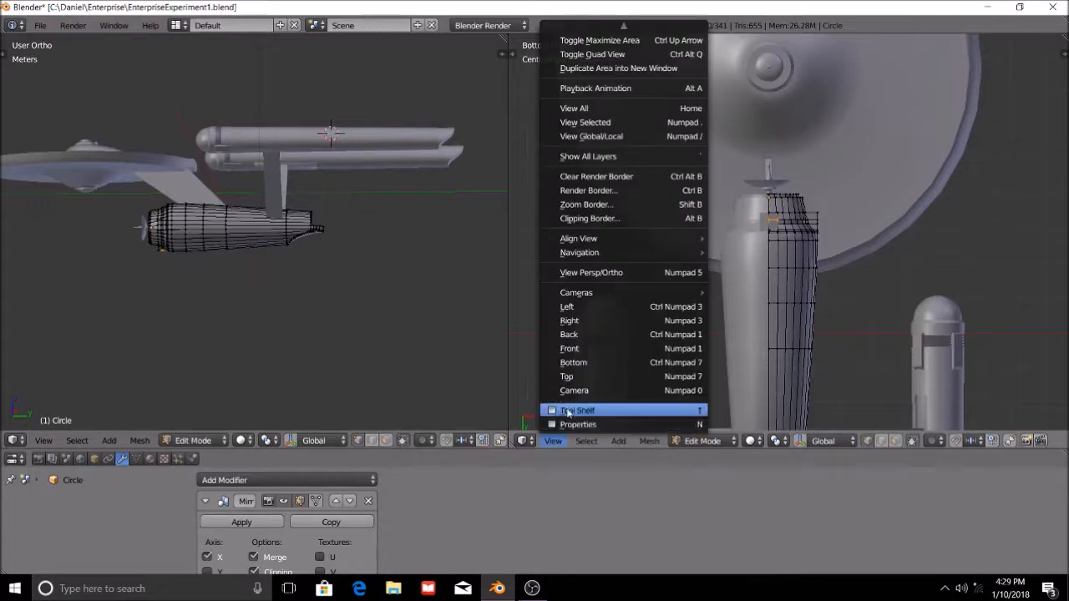
click(595, 321)
click(703, 441)
click(703, 427)
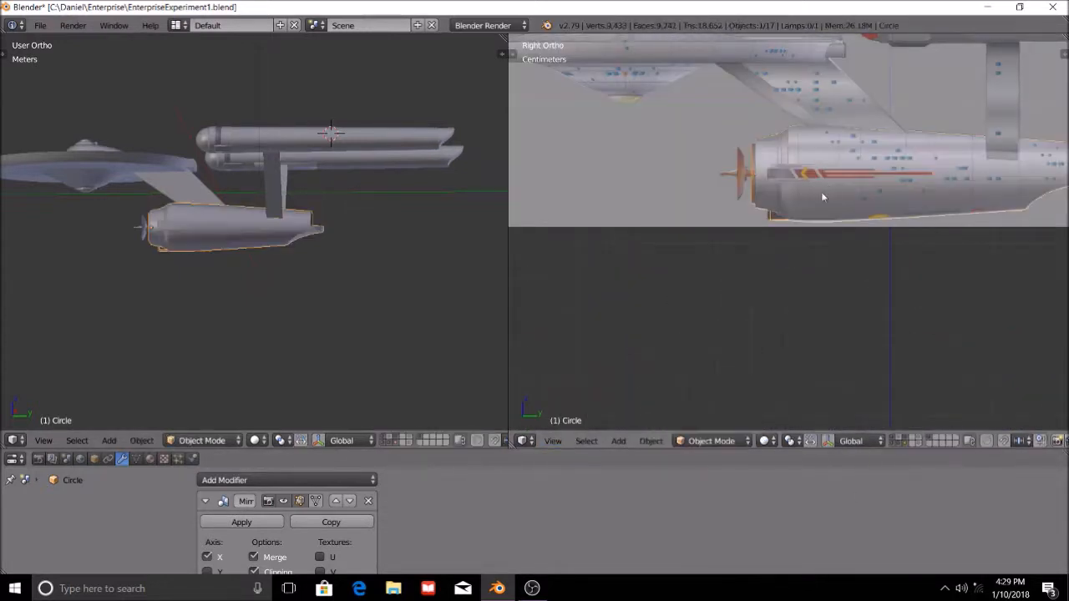
key(g)
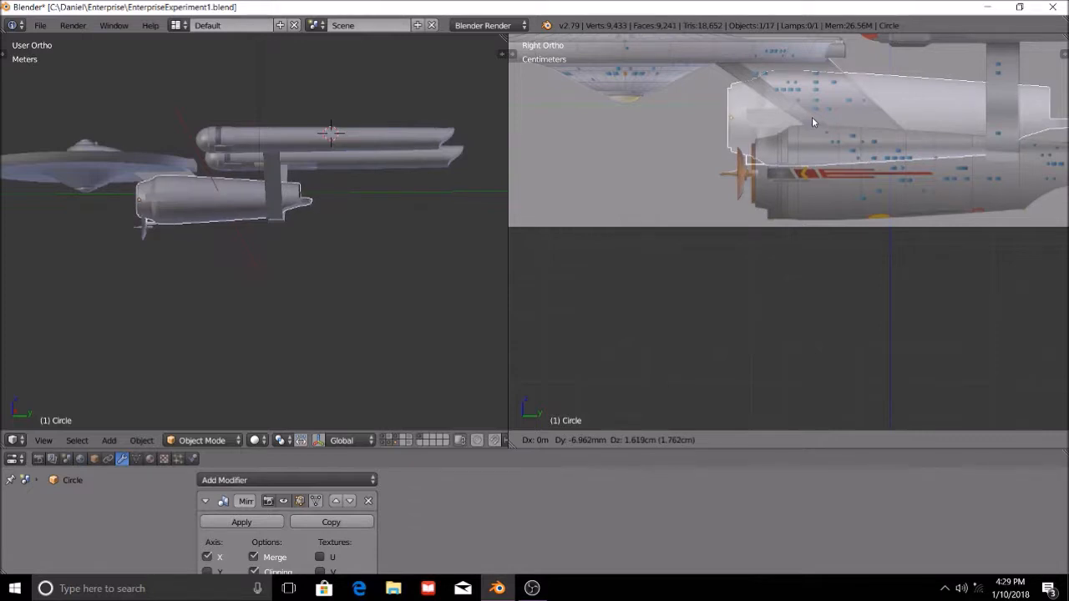
click(812, 123)
Examine the displaced secondary hull from the front and side, and undo its move.
shift+middle_drag(812, 122, 873, 241)
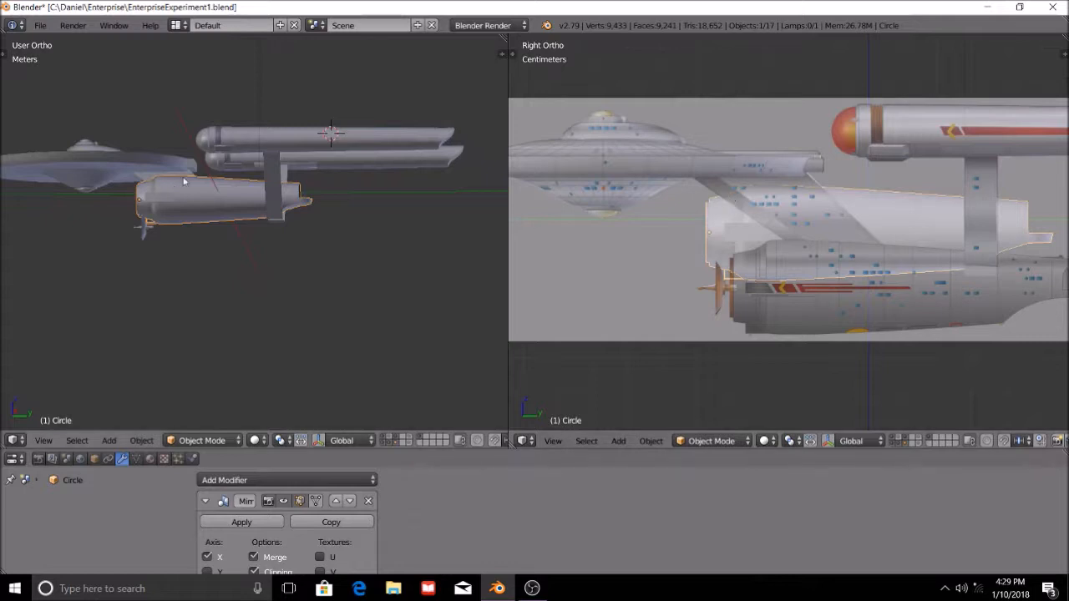
scroll(234, 177, down, 3)
middle_drag(274, 221, 333, 223)
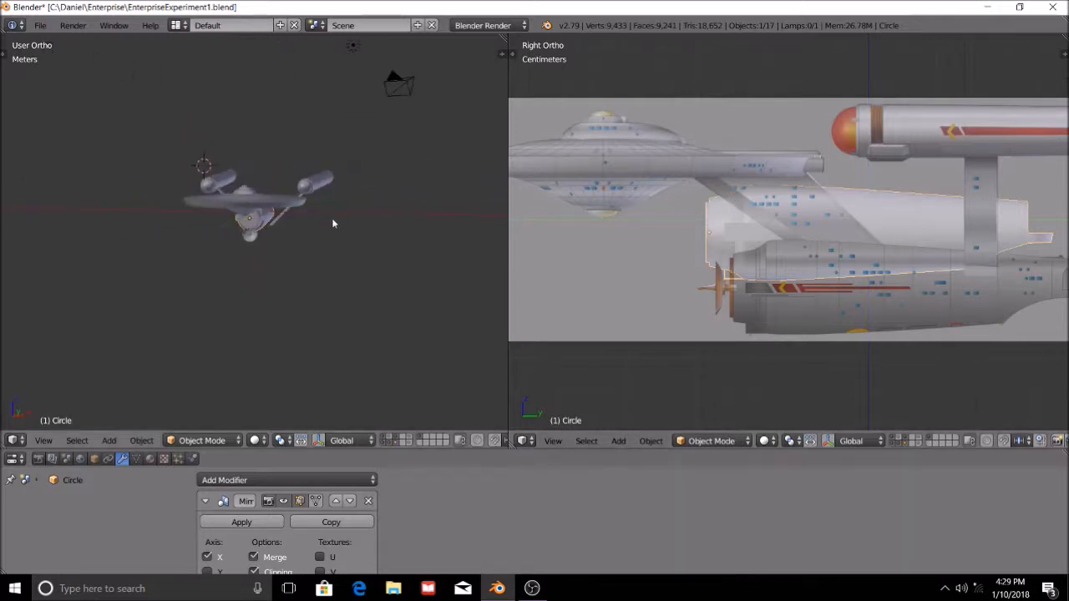
scroll(314, 275, up, 5)
middle_drag(361, 290, 316, 251)
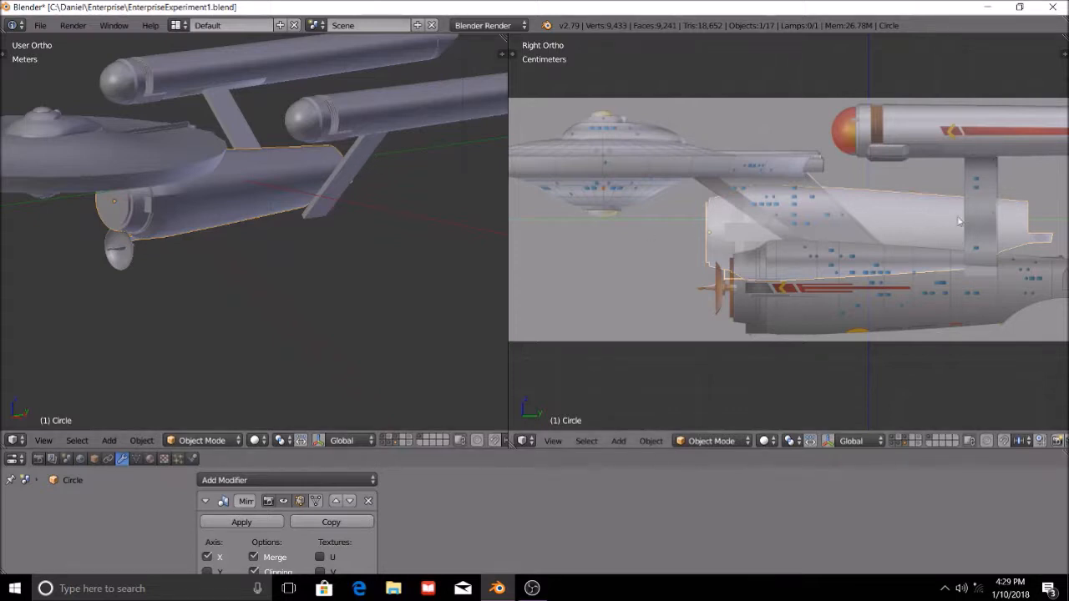
scroll(948, 282, down, 1)
scroll(980, 177, up, 1)
scroll(951, 182, down, 1)
key(ctrl+z)
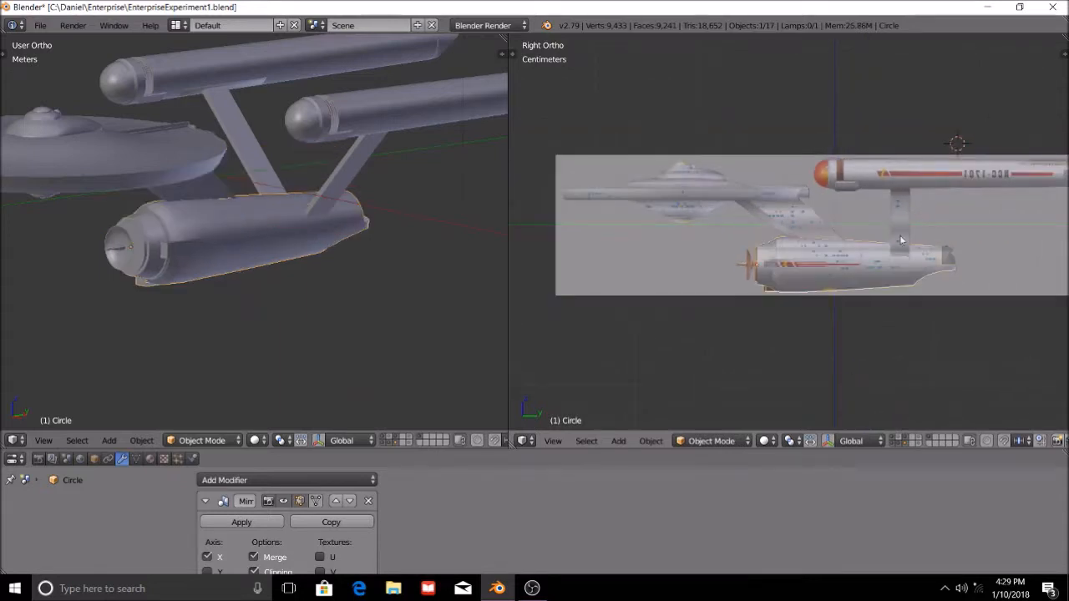
Return the secondary hull to Edit Mode and look at its mesh from the side.
click(727, 441)
click(726, 409)
scroll(760, 345, up, 4)
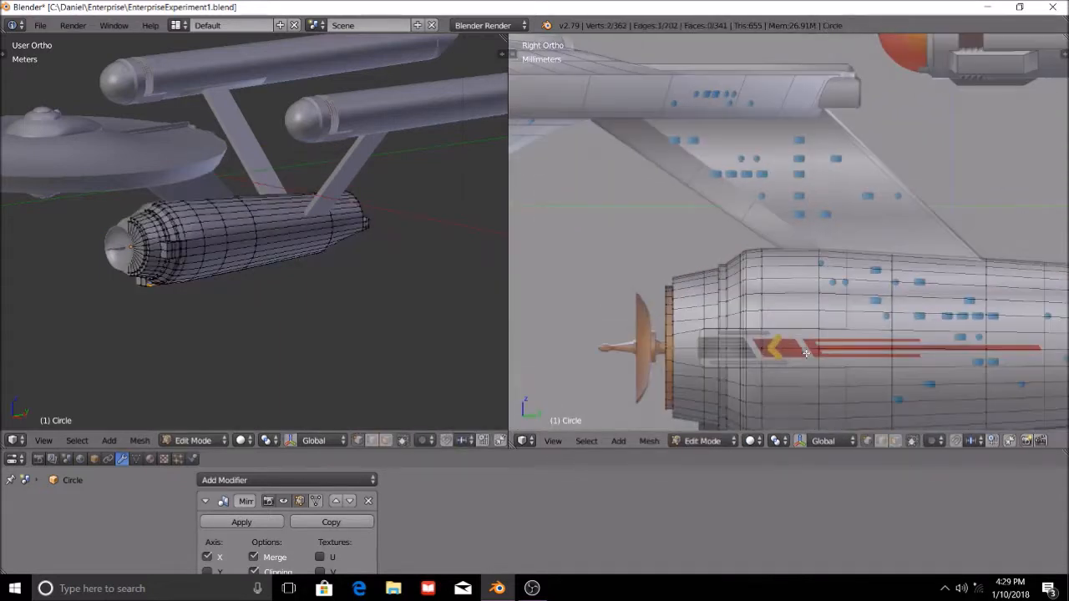
click(549, 441)
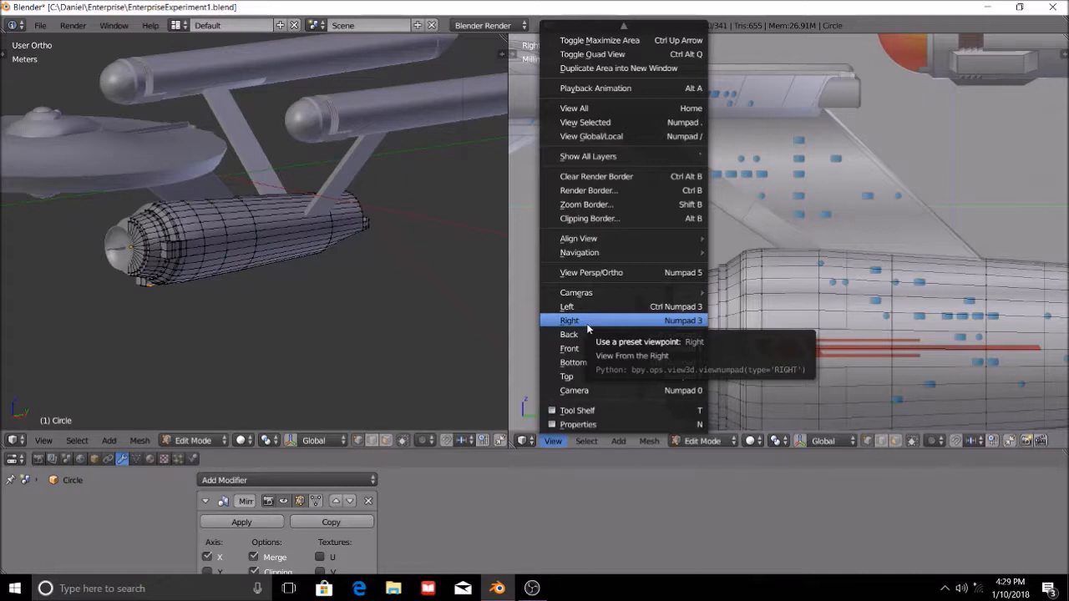
middle_drag(298, 238, 239, 229)
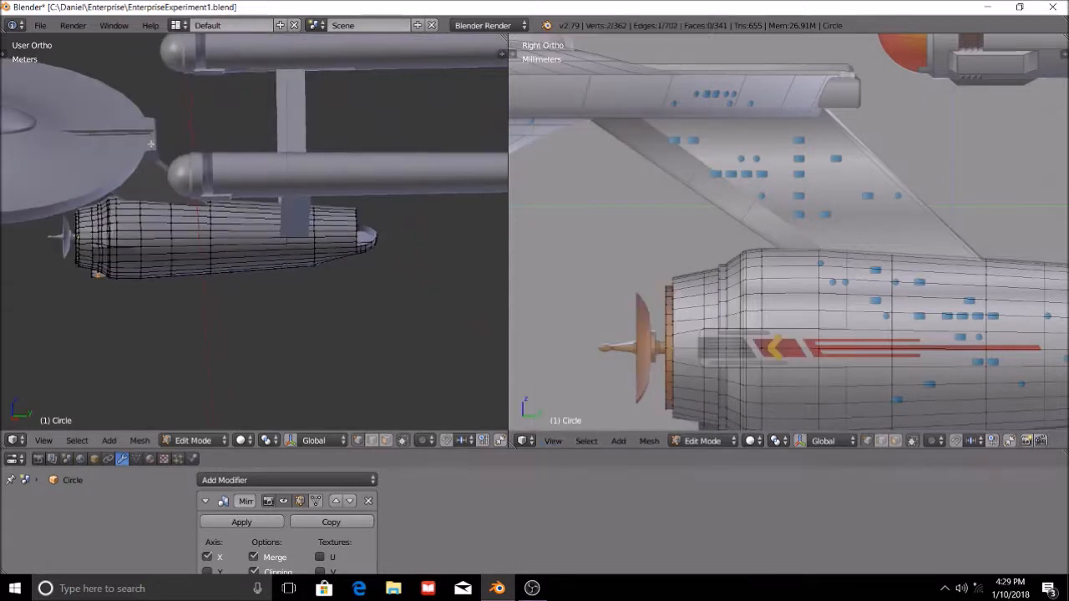
From the bottom view, add an edge loop across the underside block and slide it level with the rear edge of the hull's recessed band.
click(553, 441)
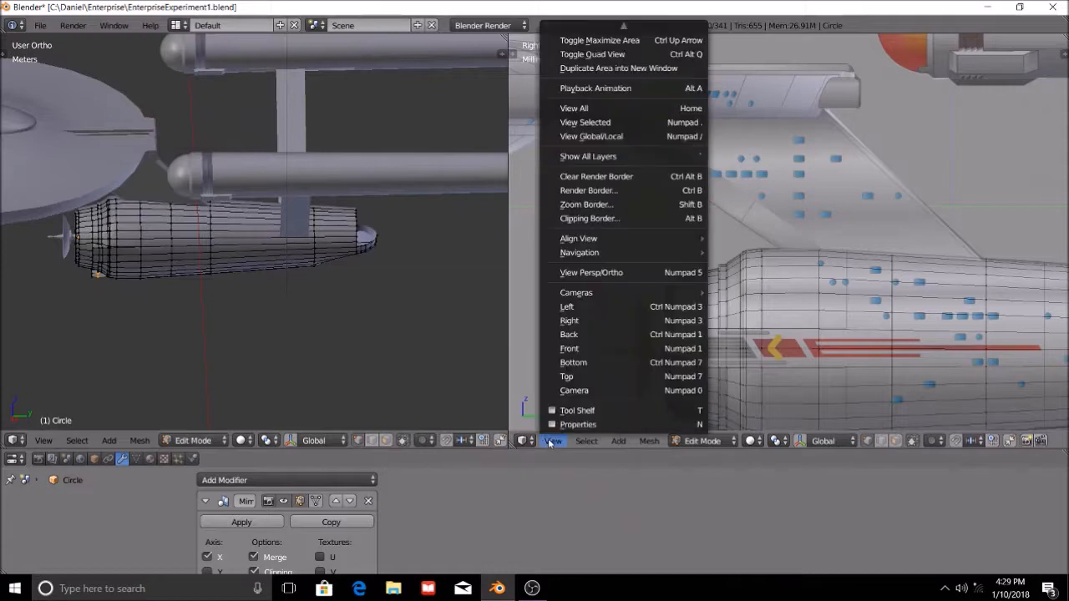
click(595, 363)
scroll(796, 343, up, 5)
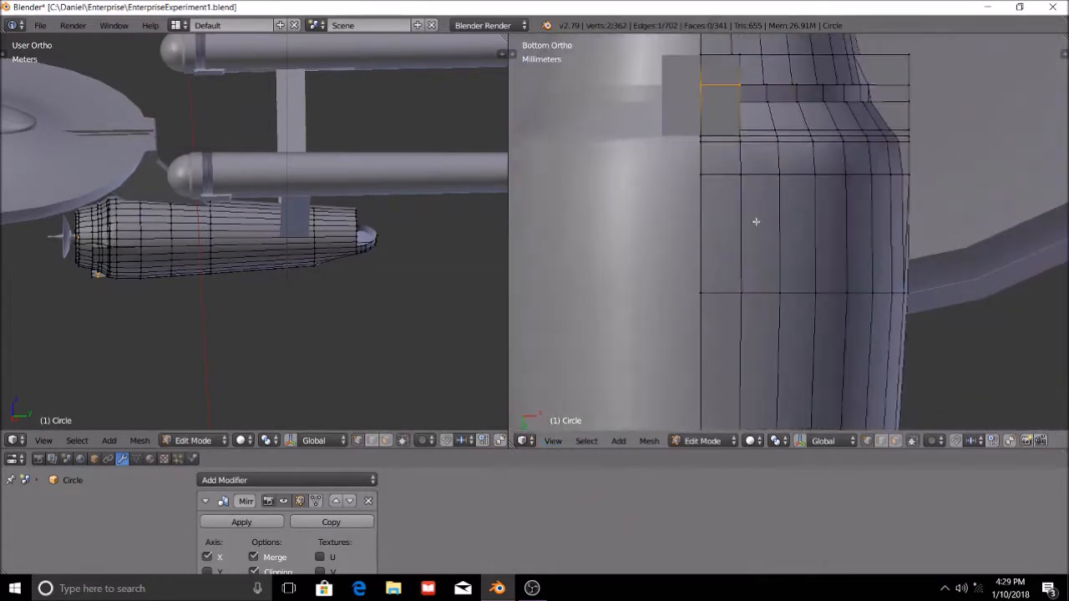
scroll(740, 312, up, 5)
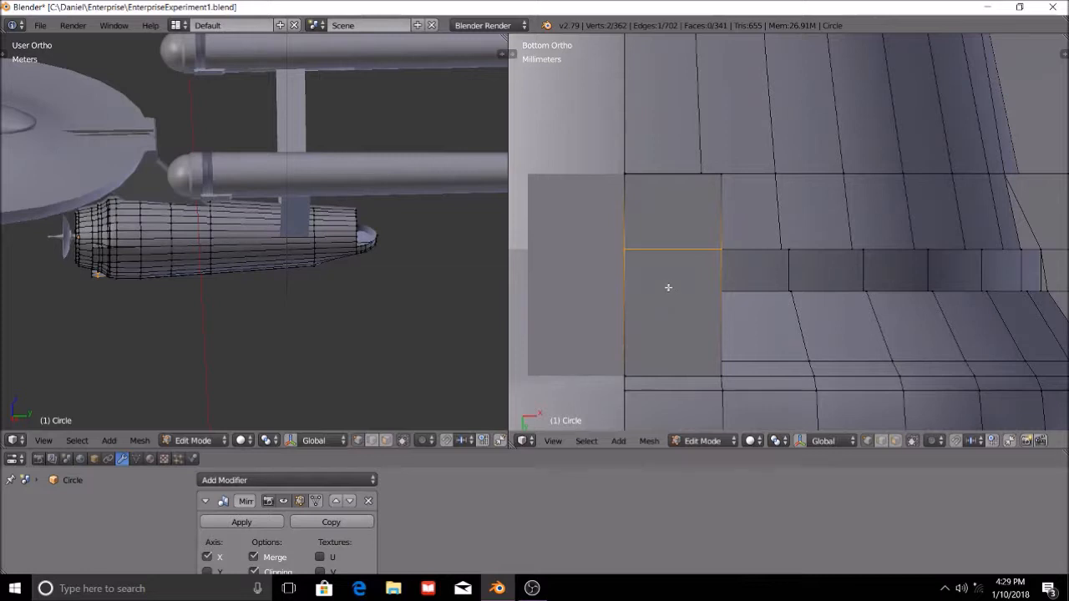
key(ctrl+r)
click(631, 294)
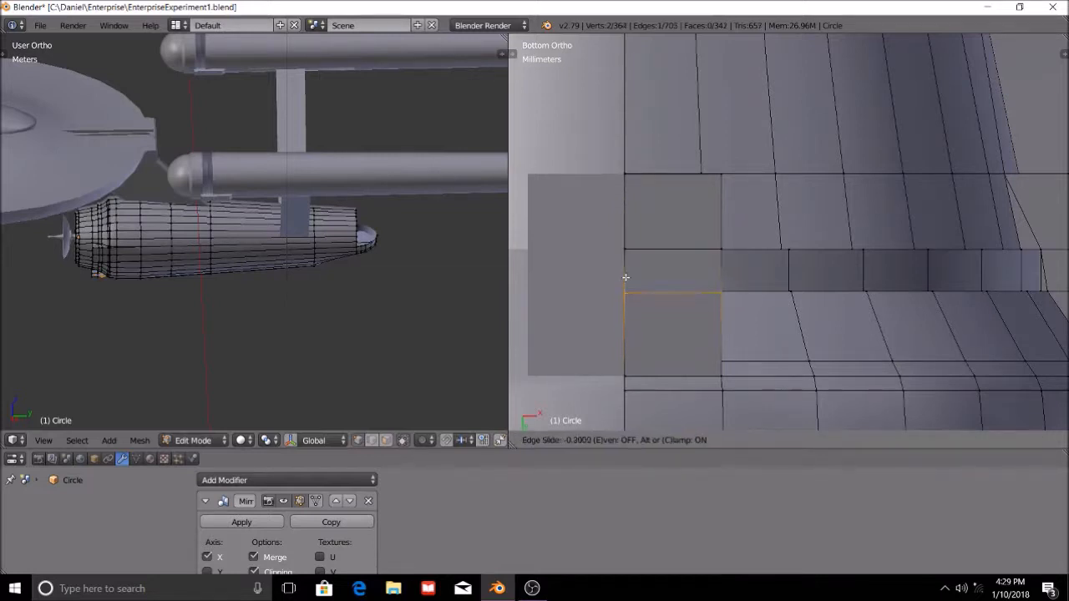
click(627, 274)
key(g)
key(g)
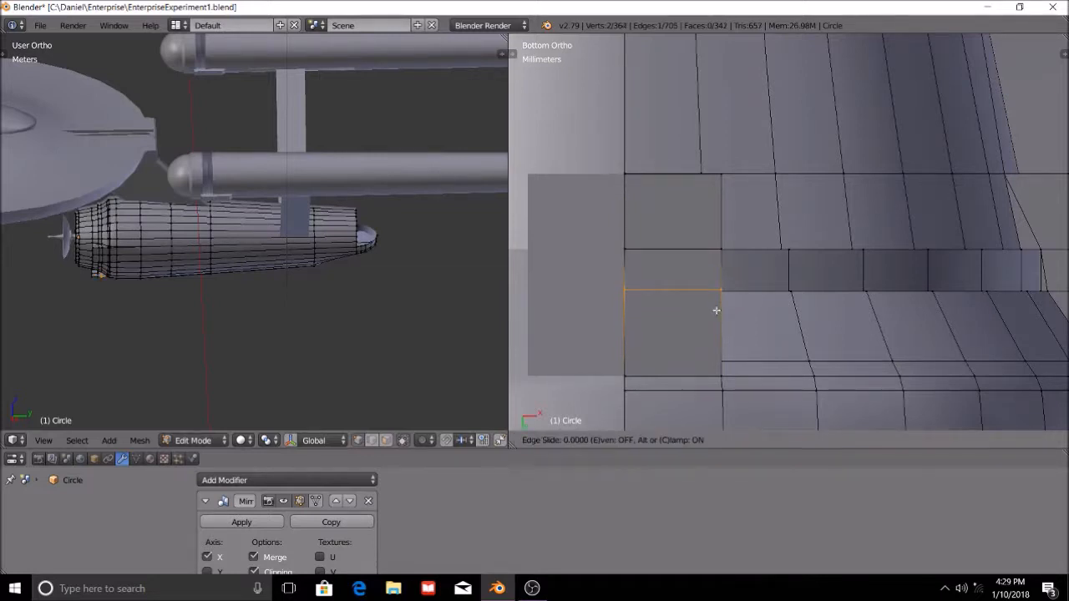
click(717, 311)
Cut another edge loop near the rear of the underside block, aligned with the next hull edge line.
key(ctrl+r)
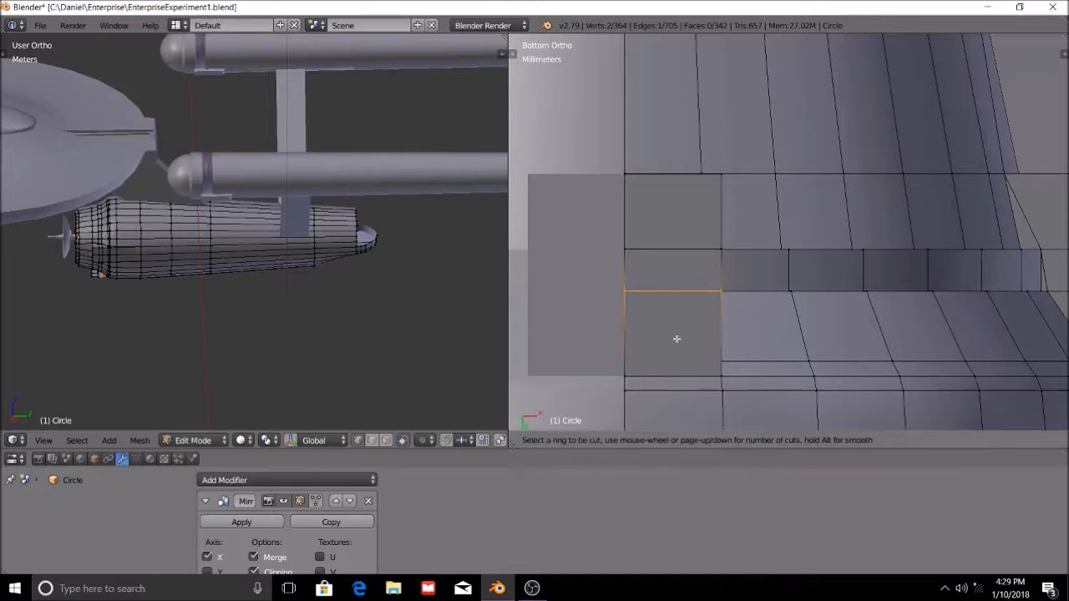
click(621, 338)
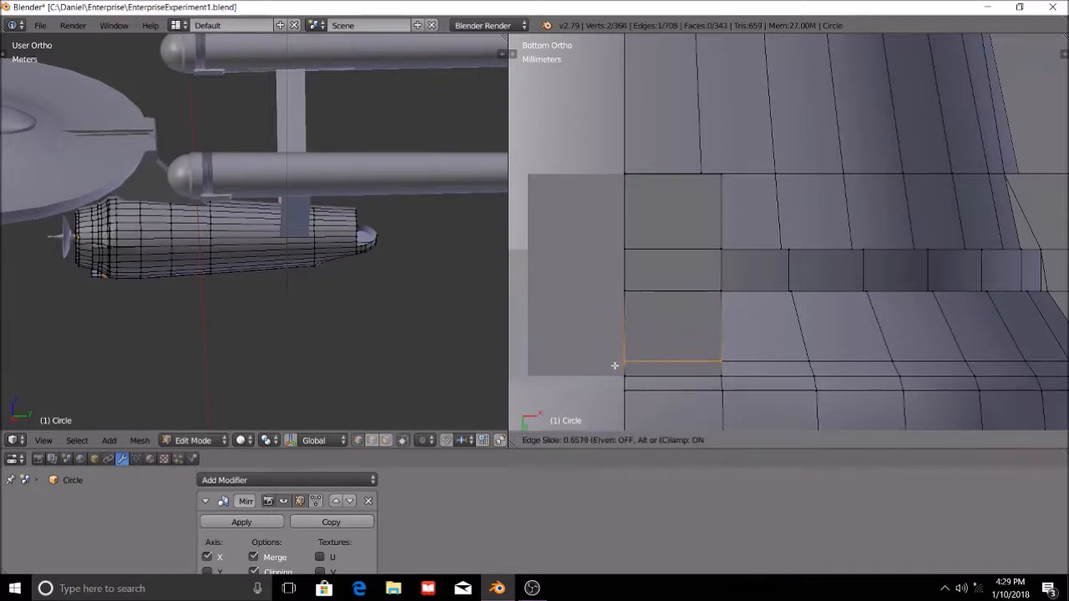
click(616, 365)
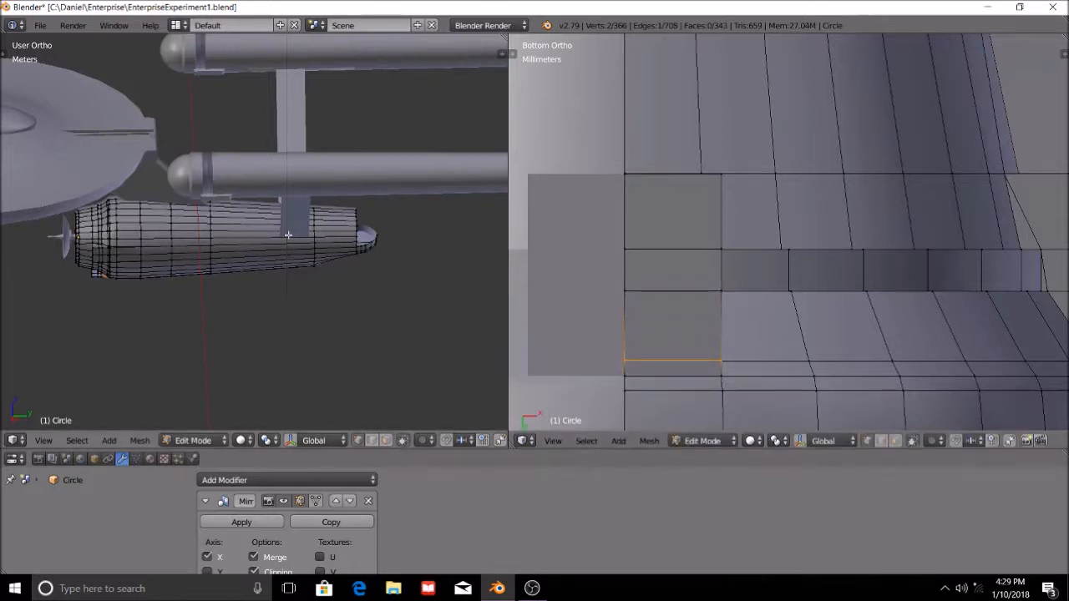
Examine the whole ship from several angles and compare the block's new cuts with the hull mesh from below.
scroll(294, 264, down, 2)
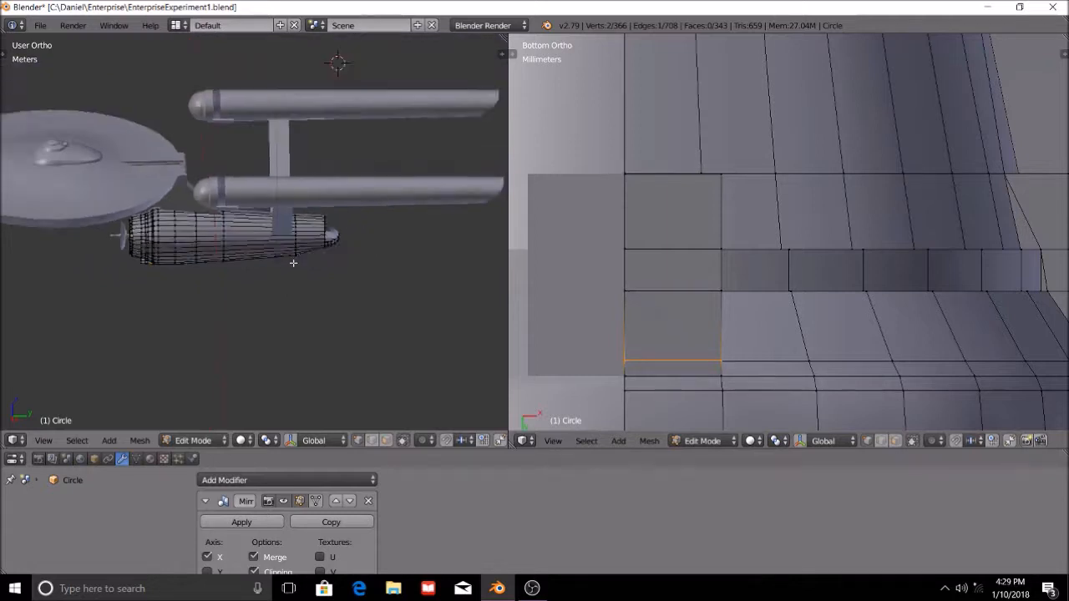
scroll(294, 265, down, 2)
middle_drag(287, 253, 334, 245)
scroll(289, 304, up, 3)
scroll(293, 306, down, 2)
scroll(292, 305, up, 3)
scroll(292, 311, down, 3)
middle_drag(292, 312, 288, 349)
scroll(288, 349, down, 4)
scroll(262, 303, up, 5)
scroll(251, 299, down, 2)
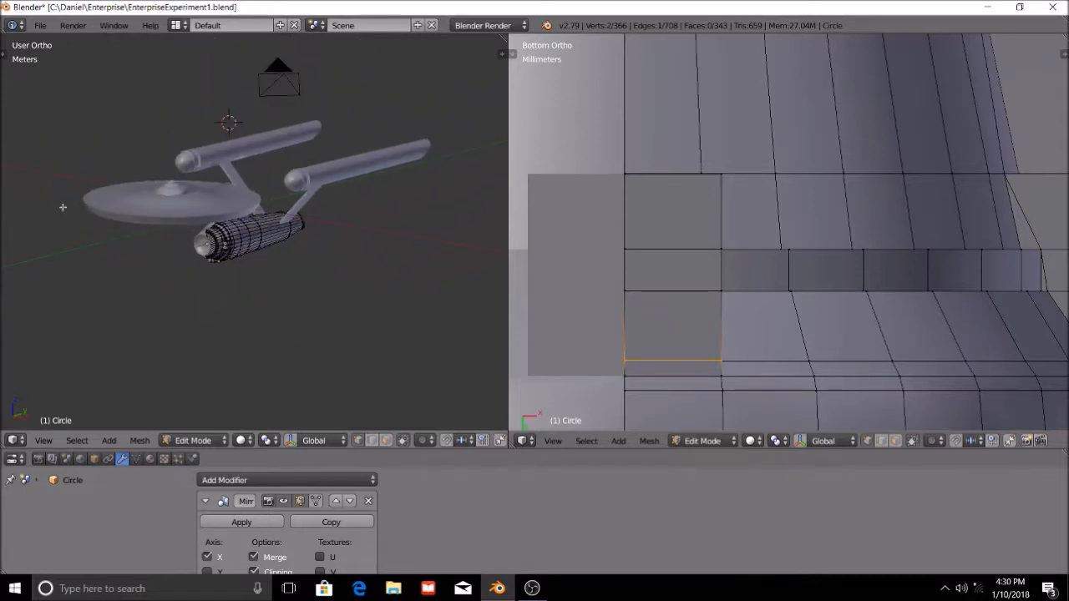
scroll(832, 364, down, 5)
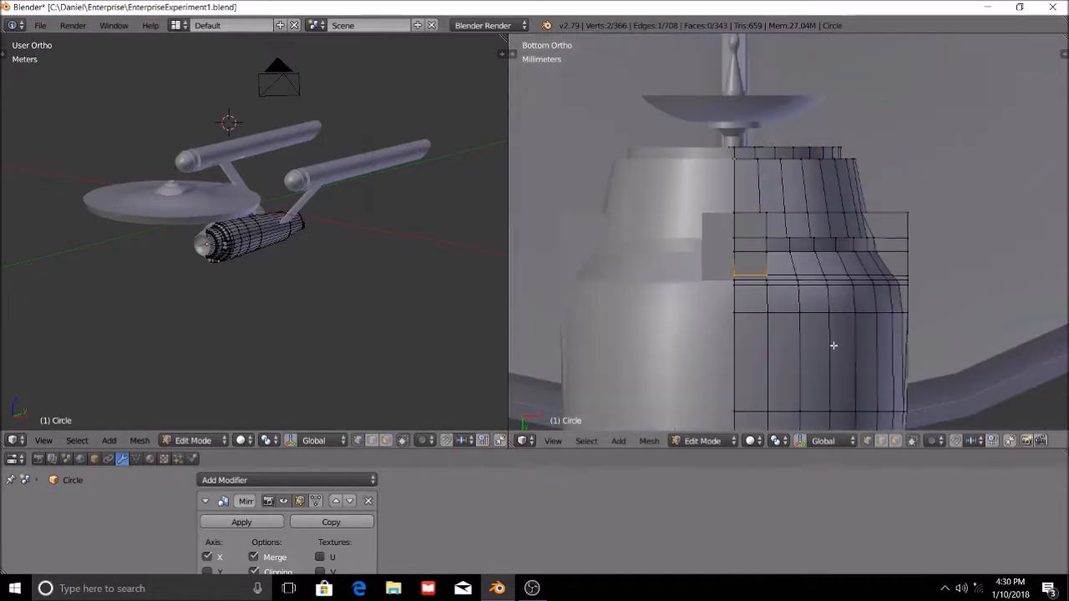
middle_drag(228, 249, 210, 262)
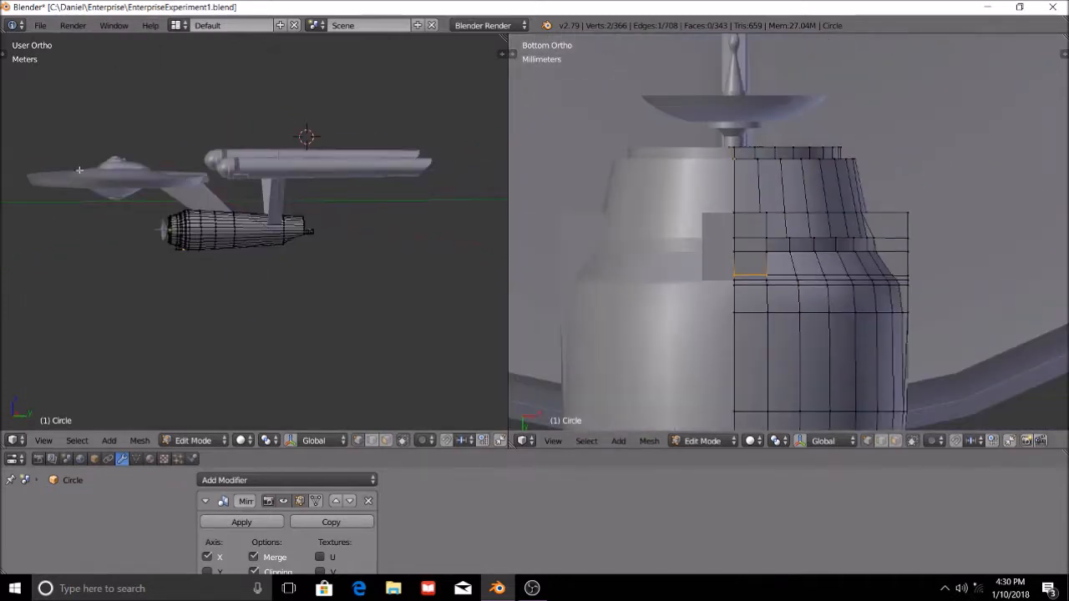
middle_drag(274, 335, 318, 326)
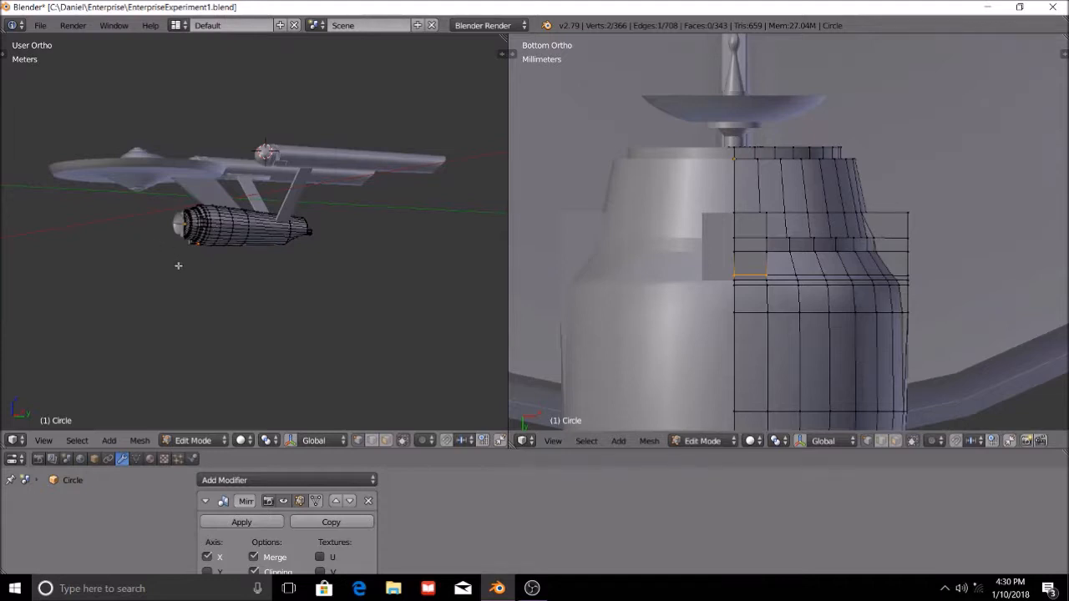
scroll(868, 315, up, 8)
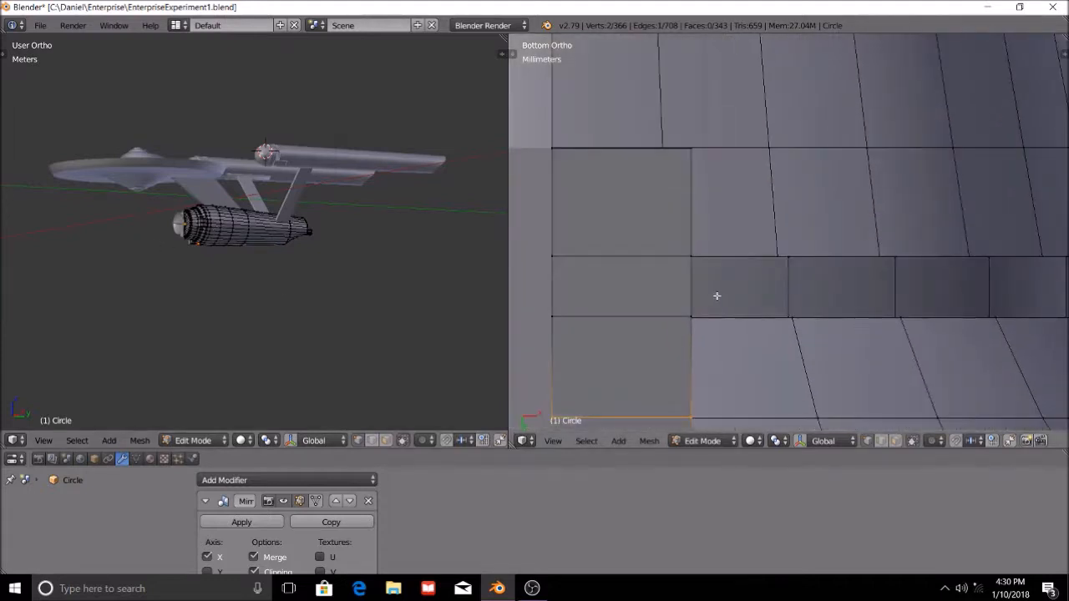
scroll(725, 297, down, 2)
scroll(777, 317, up, 1)
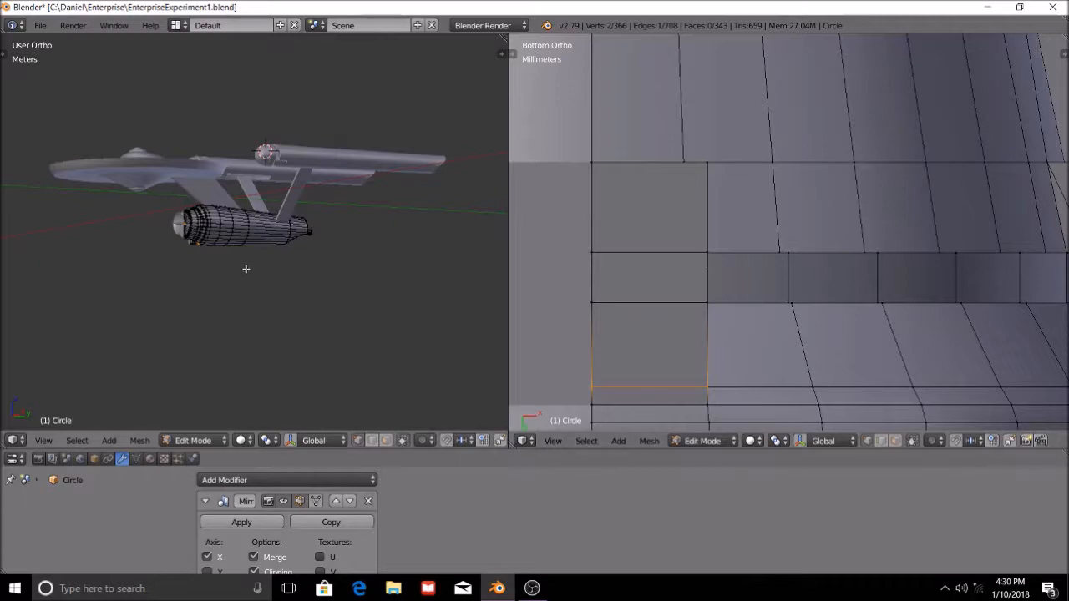
Delete the hull geometry alongside the underside block and remove the leftover vertex at its rear.
middle_drag(775, 381, 915, 389)
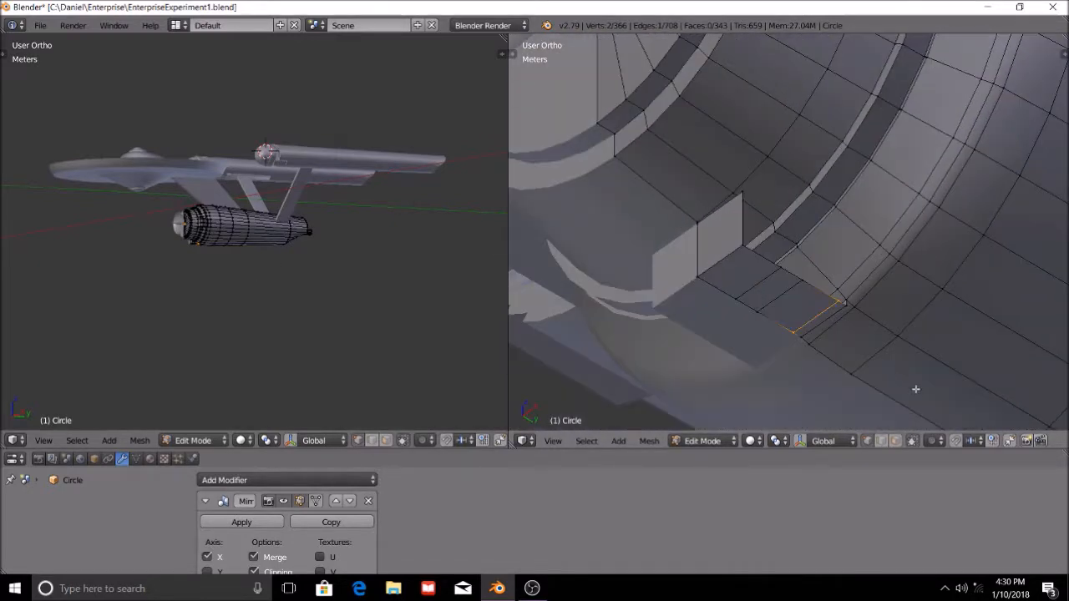
shift+click(729, 256)
key(x)
click(748, 285)
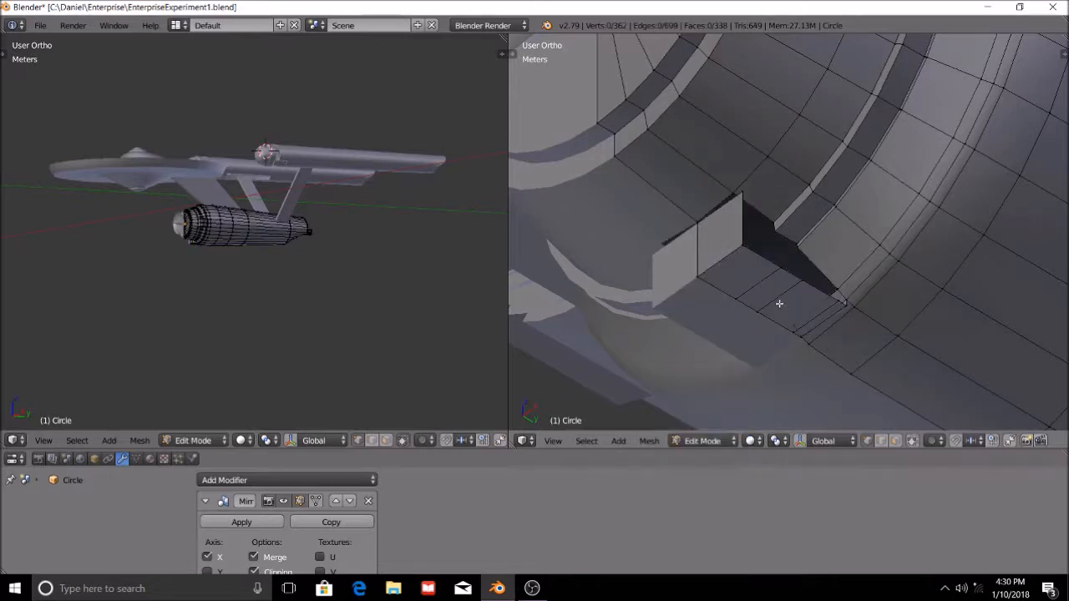
key(x)
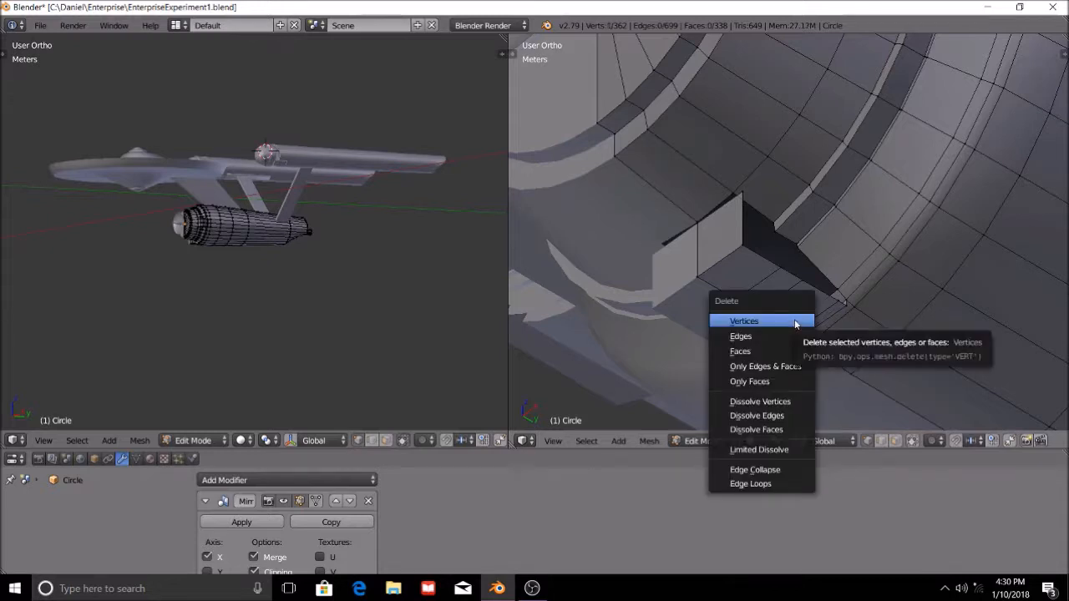
click(780, 324)
Fill the rear part of the gap beside the underside block with two faces joining its lower edge to the hull.
middle_drag(799, 329, 807, 268)
scroll(806, 268, up, 6)
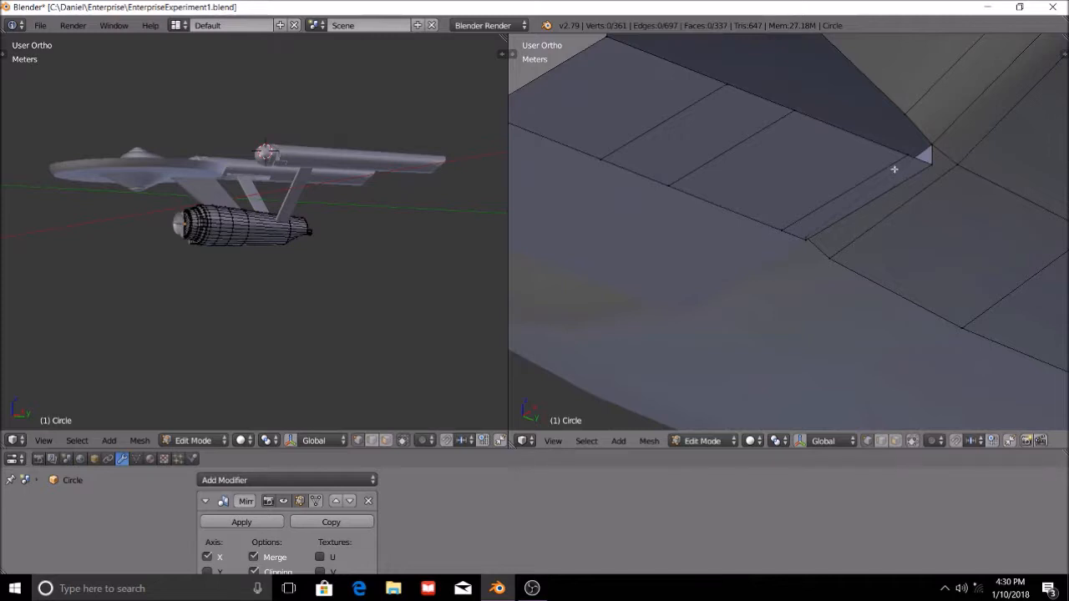
right_click(914, 157)
shift+right_click(912, 116)
shift+right_click(935, 141)
shift+right_click(933, 163)
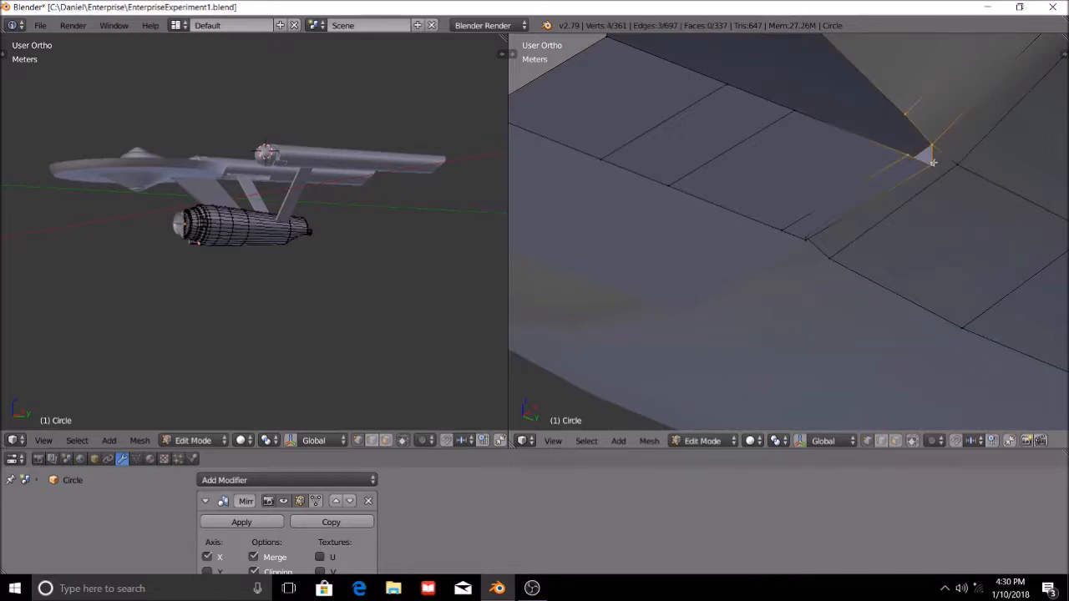
key(f)
shift+right_click(928, 164)
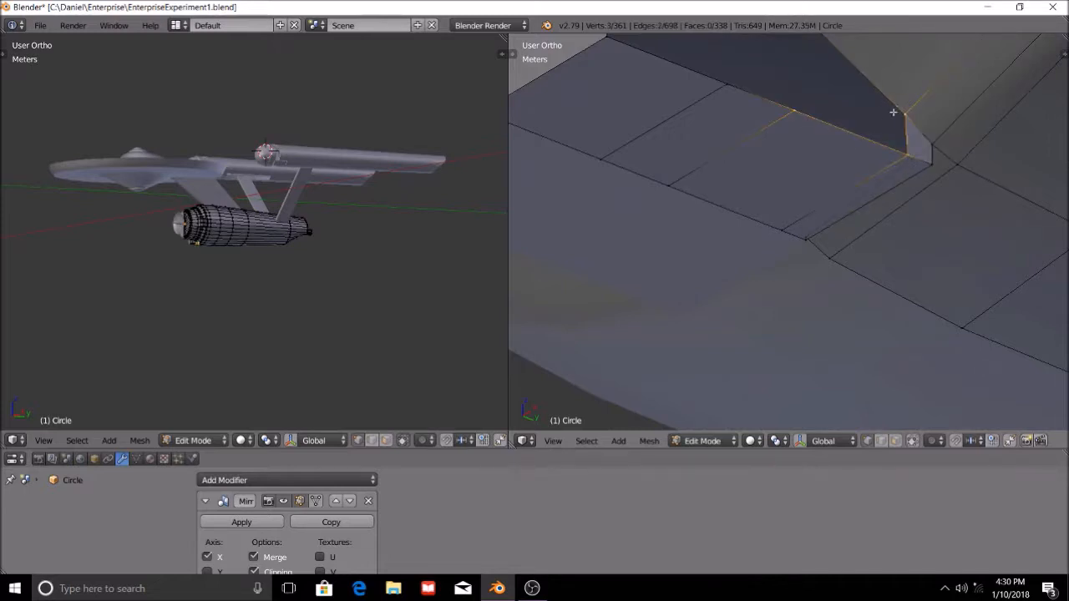
shift+middle_drag(897, 109, 874, 248)
key(f)
scroll(786, 167, down, 3)
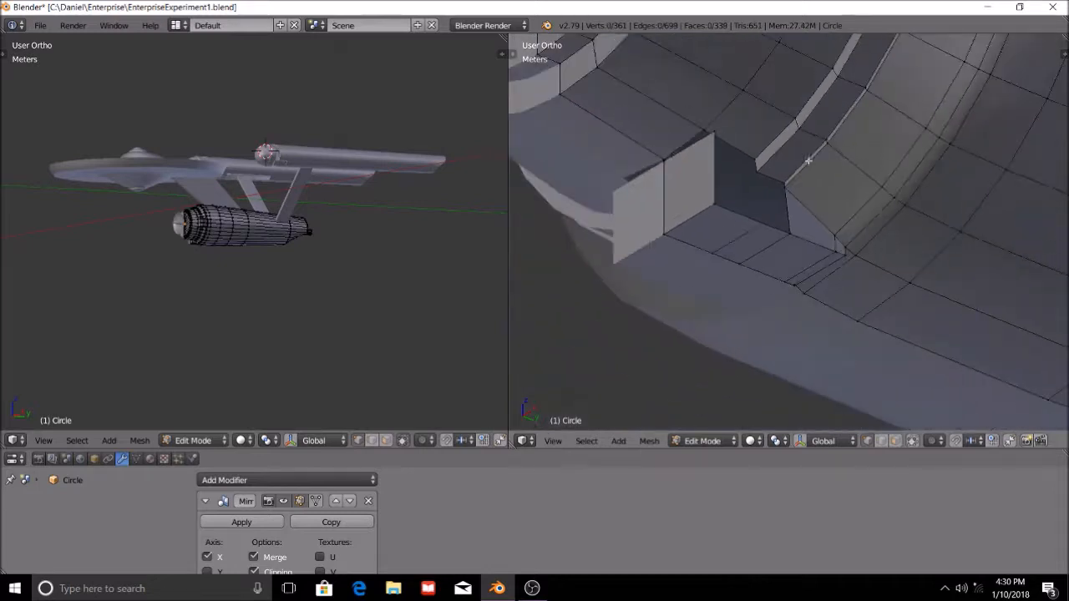
right_click(803, 237)
scroll(767, 189, up, 3)
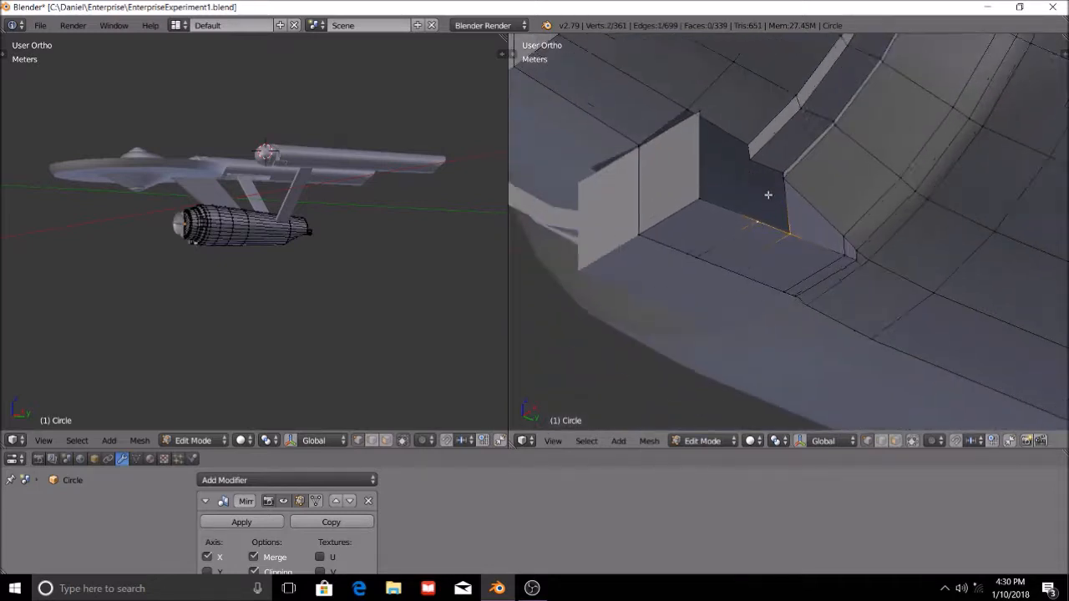
right_click(734, 131)
shift+right_click(749, 210)
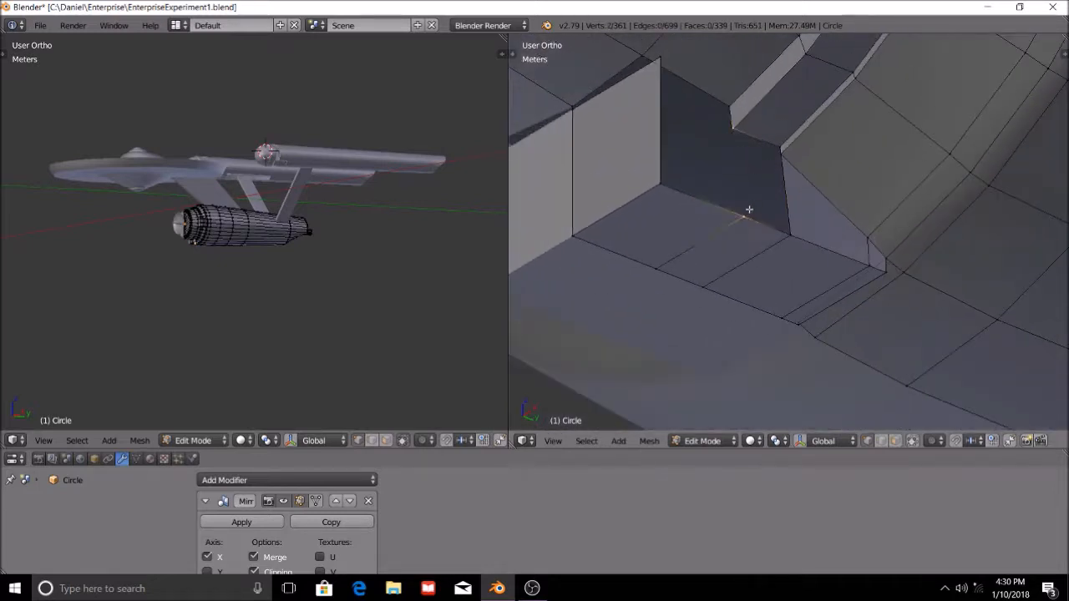
key(a)
right_click(665, 188)
In the front view, slide the hull vertex above the block's front corner outward along its edge to align with the block's side.
scroll(680, 91, down, 3)
middle_drag(679, 91, 746, 146)
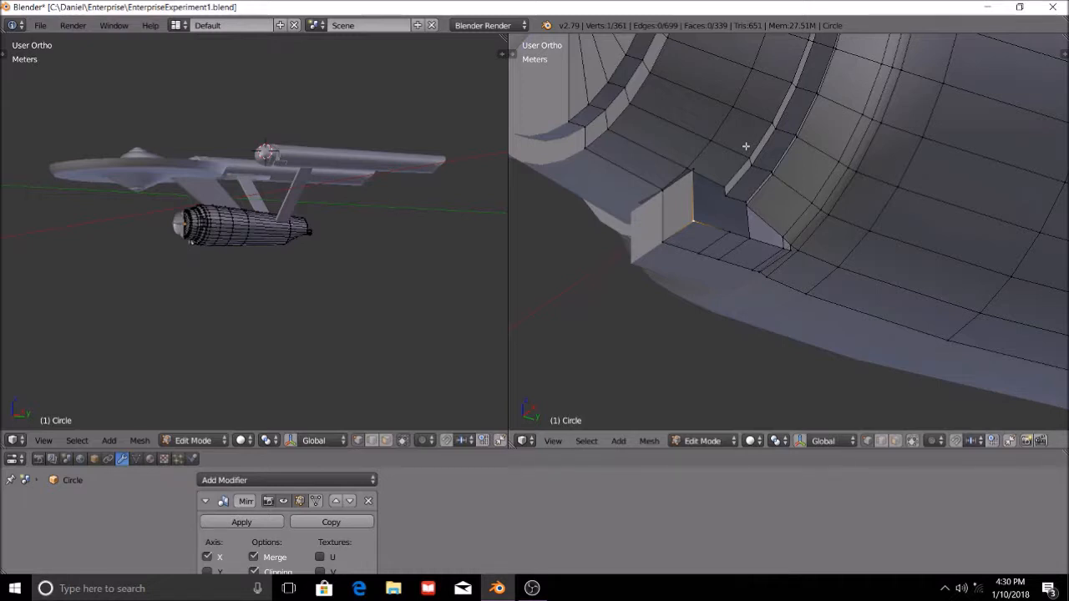
middle_drag(724, 200, 745, 213)
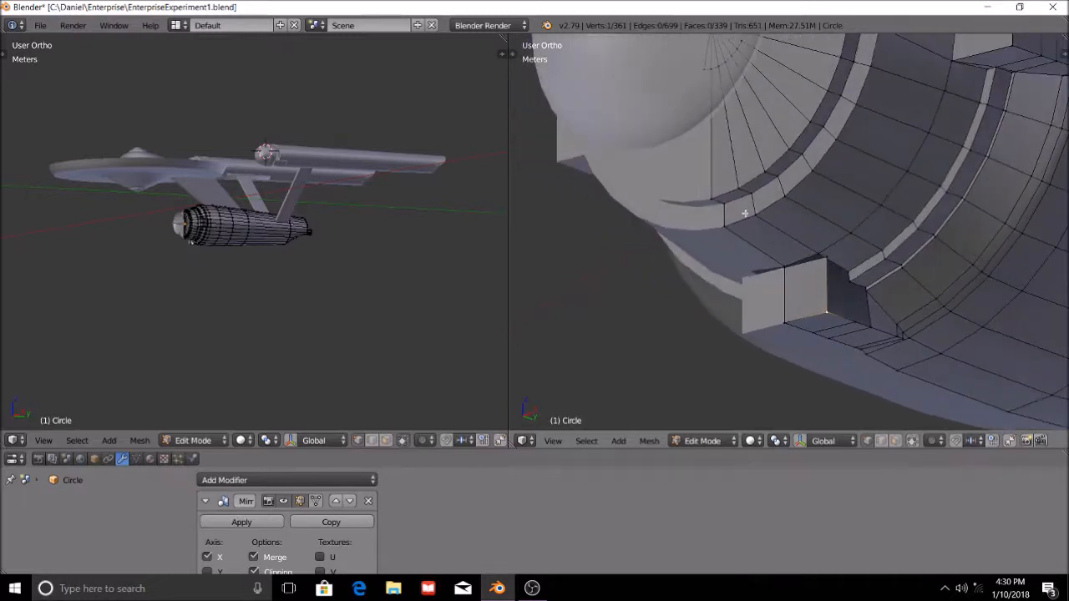
shift+middle_drag(819, 276, 783, 236)
scroll(784, 236, up, 4)
right_click(790, 200)
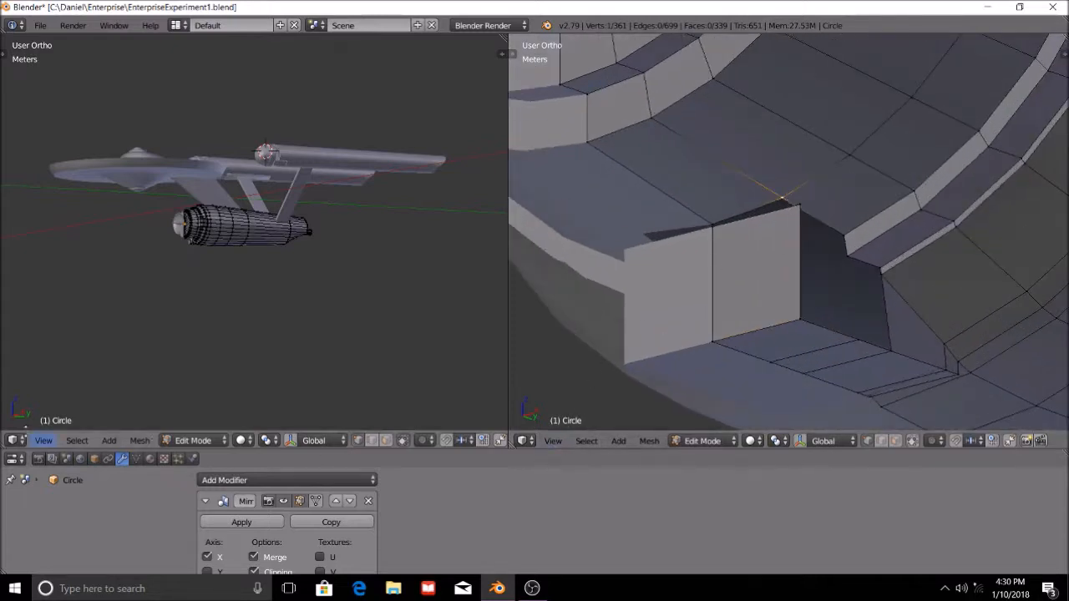
click(43, 440)
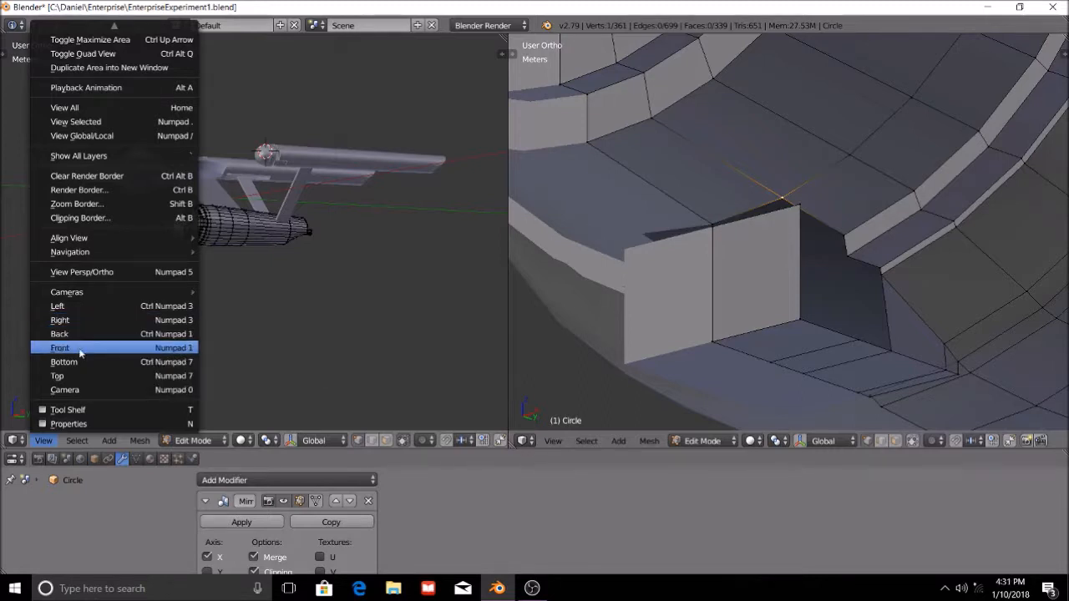
click(81, 349)
scroll(354, 272, up, 8)
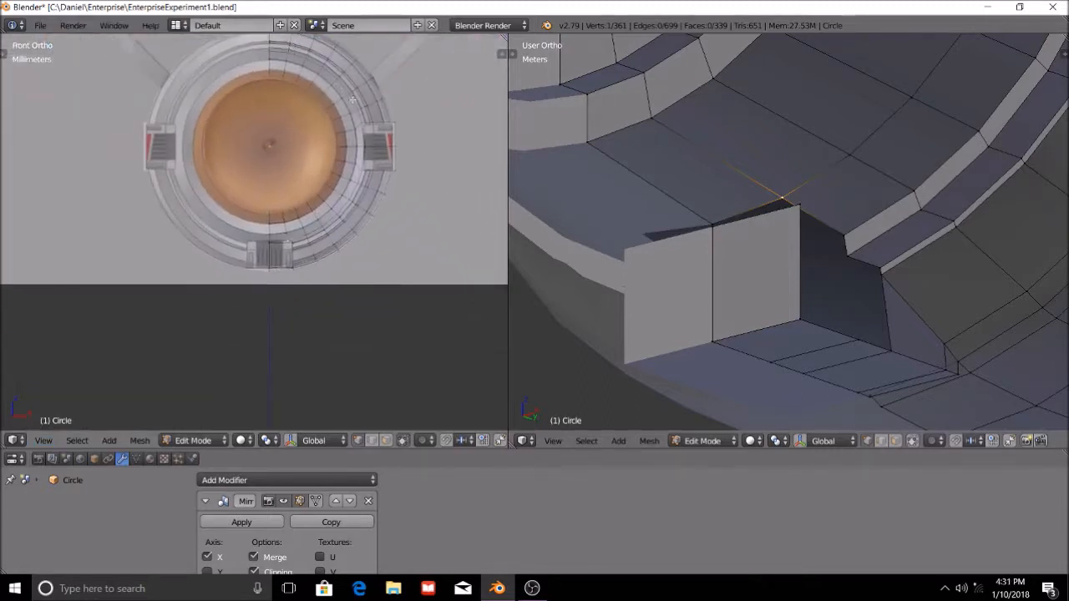
scroll(331, 247, up, 3)
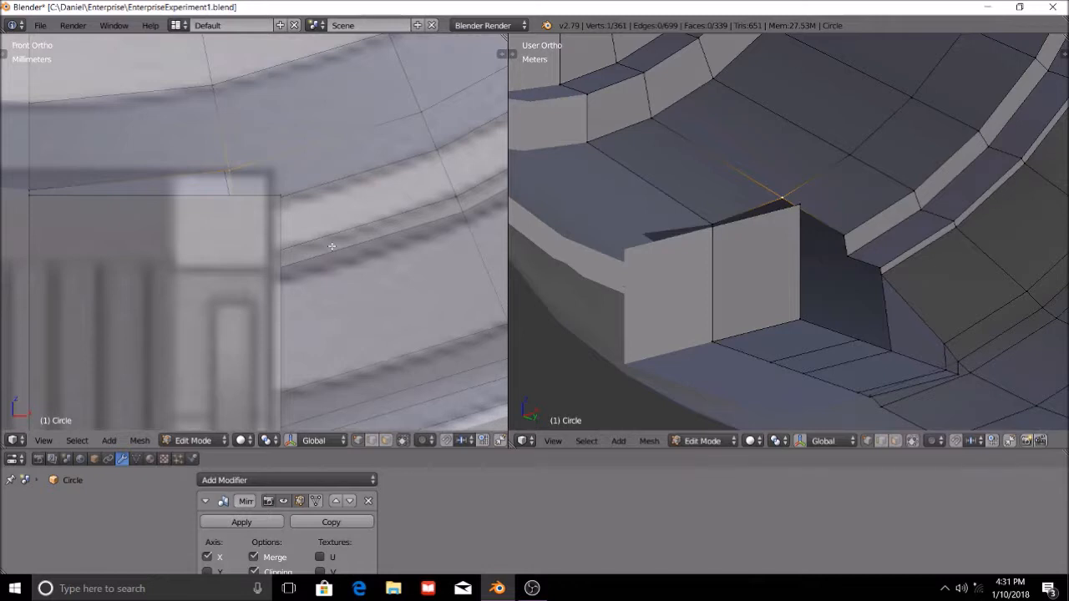
key(shift+v)
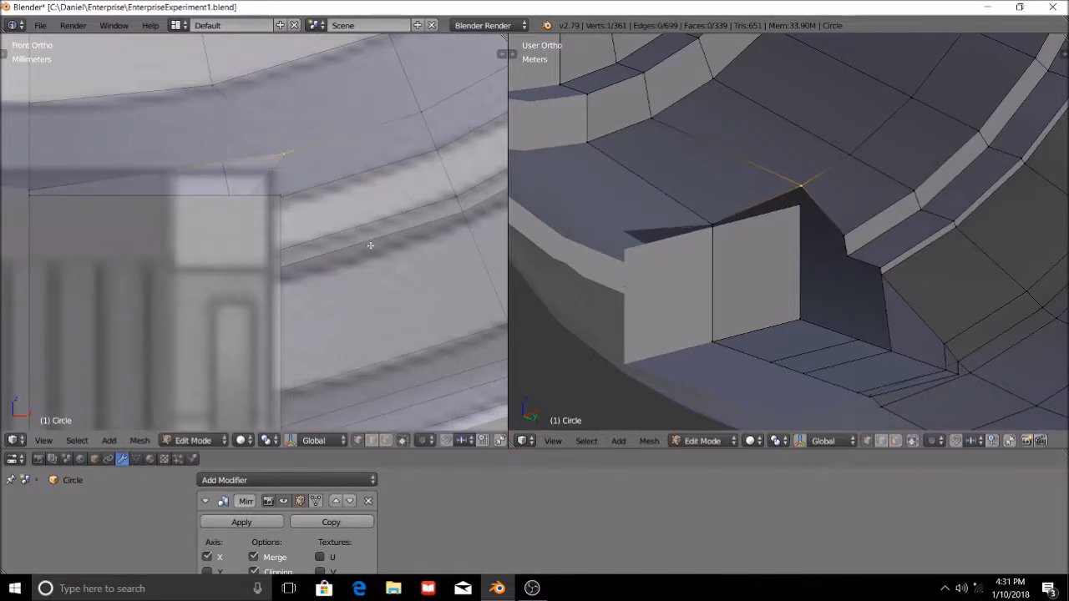
click(371, 245)
Select the short step edge of the hull band beside the block and slide it outward, clear of the block's side.
scroll(376, 245, down, 6)
scroll(845, 255, up, 5)
right_click(895, 248)
shift+right_click(901, 304)
key(g)
key(g)
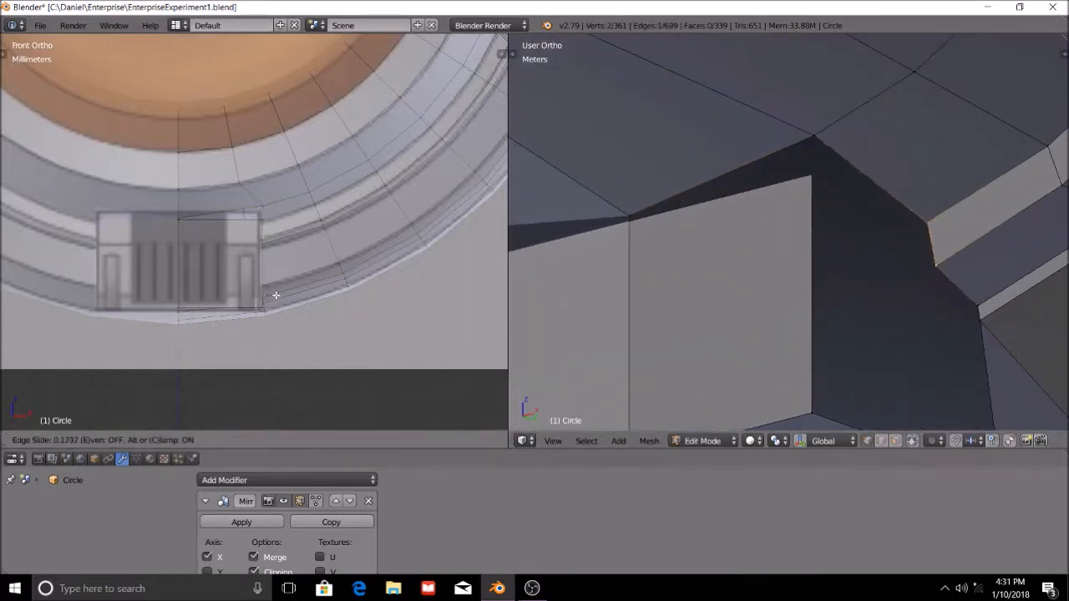
click(276, 299)
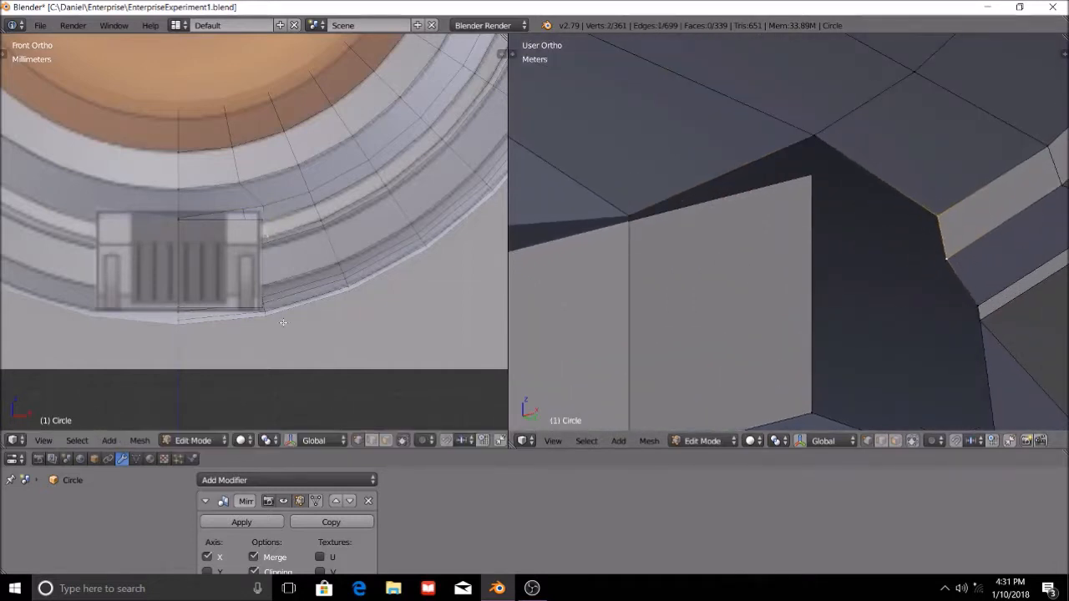
Turn off limiting the selection to visible geometry in the front view and check the hull's front around the block.
click(401, 443)
scroll(354, 296, down, 2)
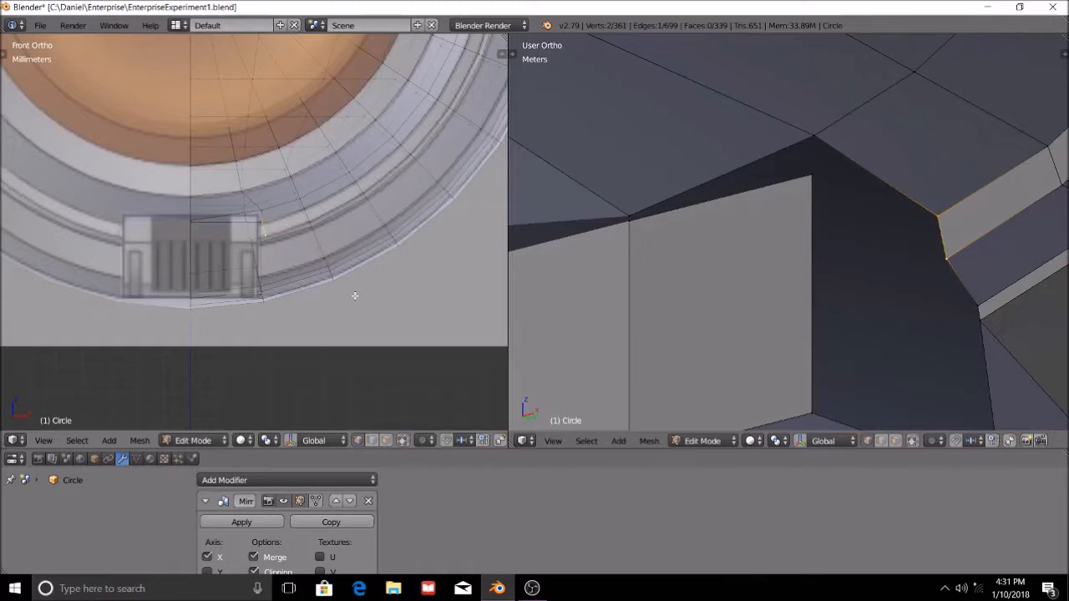
scroll(355, 296, down, 4)
scroll(740, 160, down, 11)
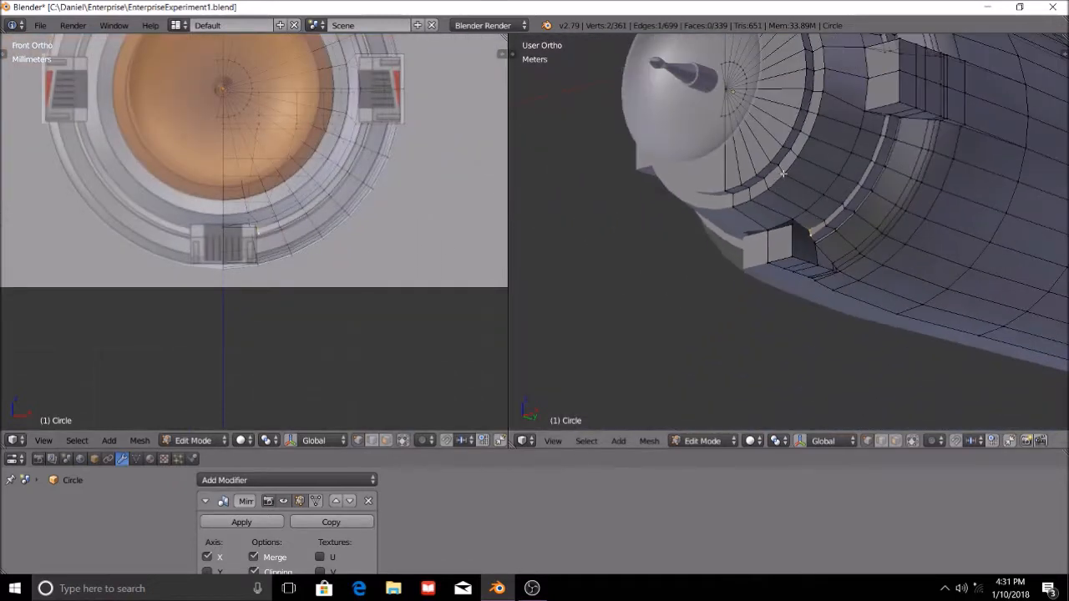
Inspect the secondary hull from several sides, including its open rear, and examine the selected step edge beside the underside block up close.
shift+middle_drag(865, 170, 848, 262)
scroll(848, 261, down, 8)
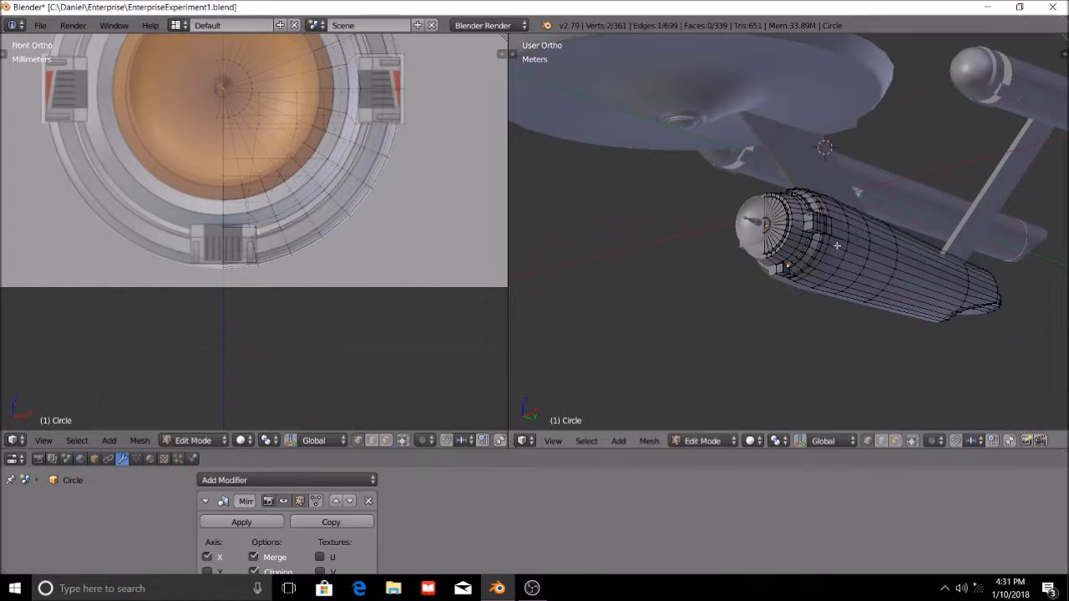
scroll(839, 246, up, 2)
scroll(840, 245, down, 3)
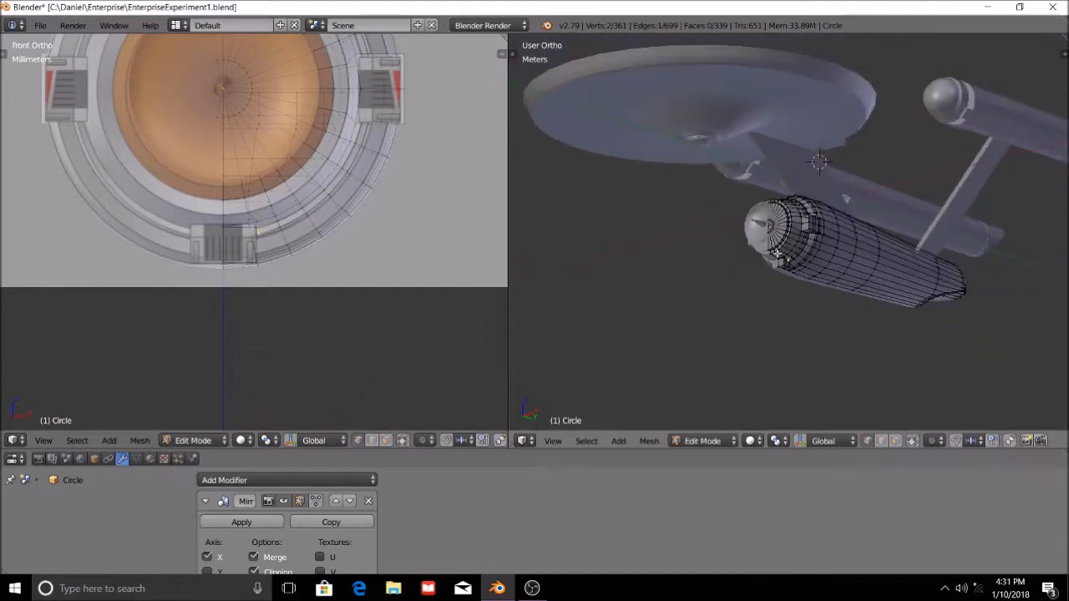
middle_drag(809, 199, 776, 148)
middle_drag(832, 176, 674, 192)
scroll(767, 321, up, 6)
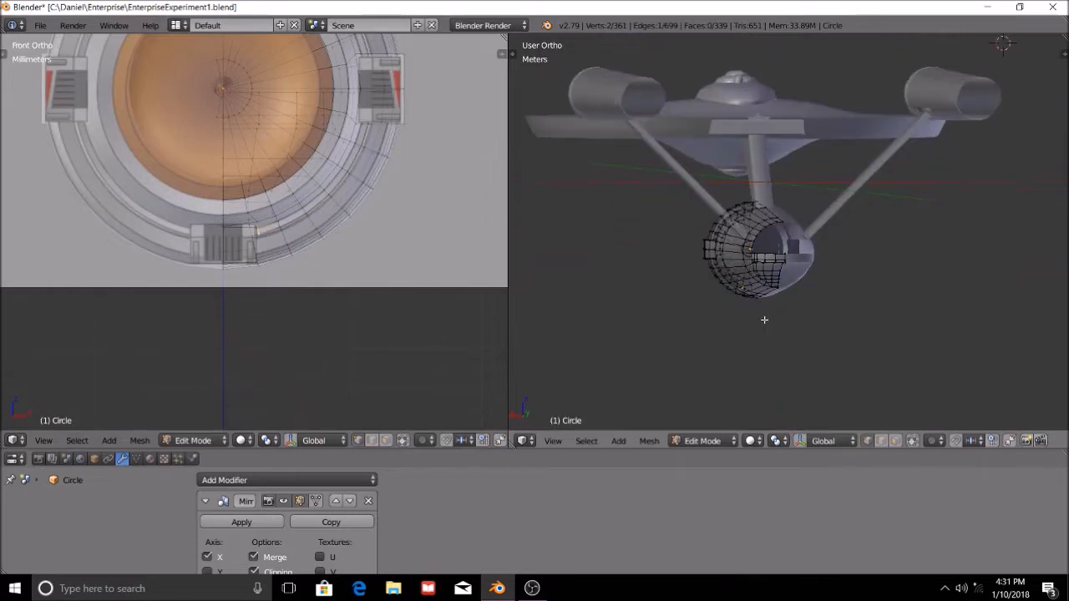
middle_drag(750, 318, 706, 383)
scroll(307, 278, up, 5)
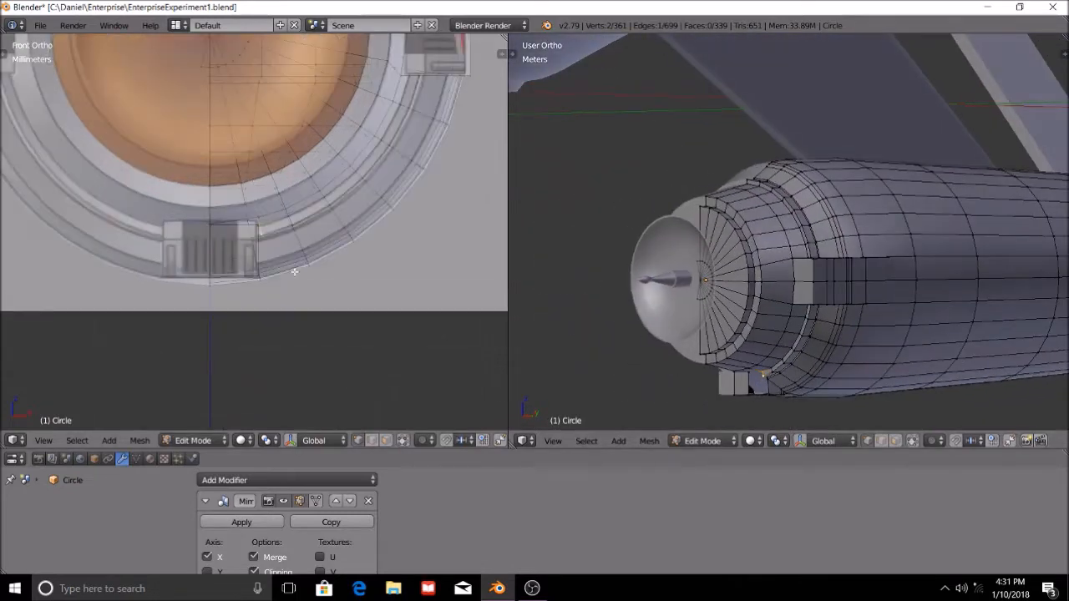
scroll(307, 279, up, 2)
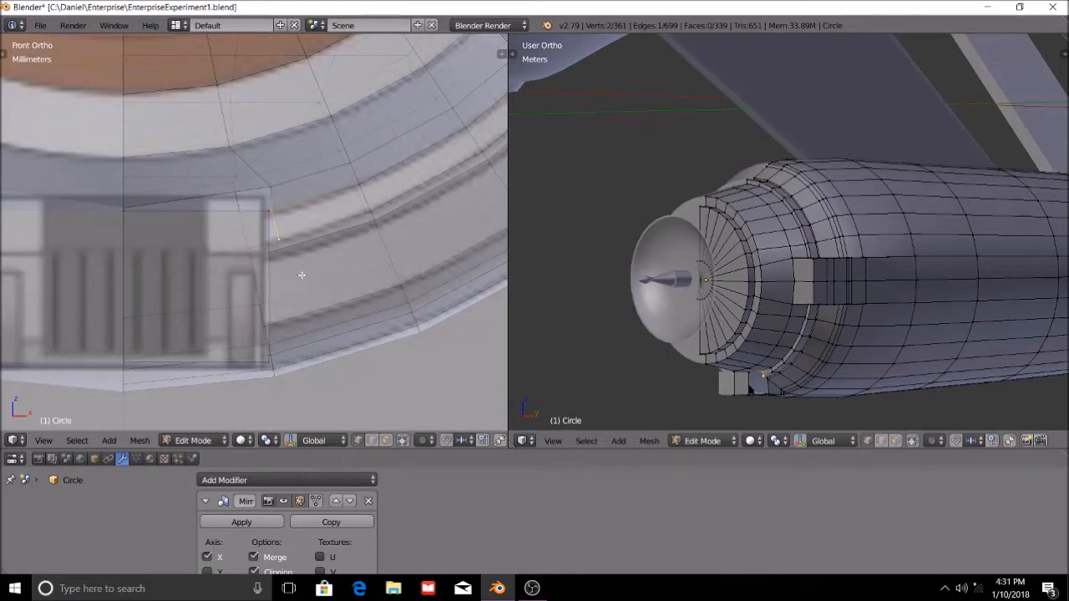
scroll(284, 259, up, 2)
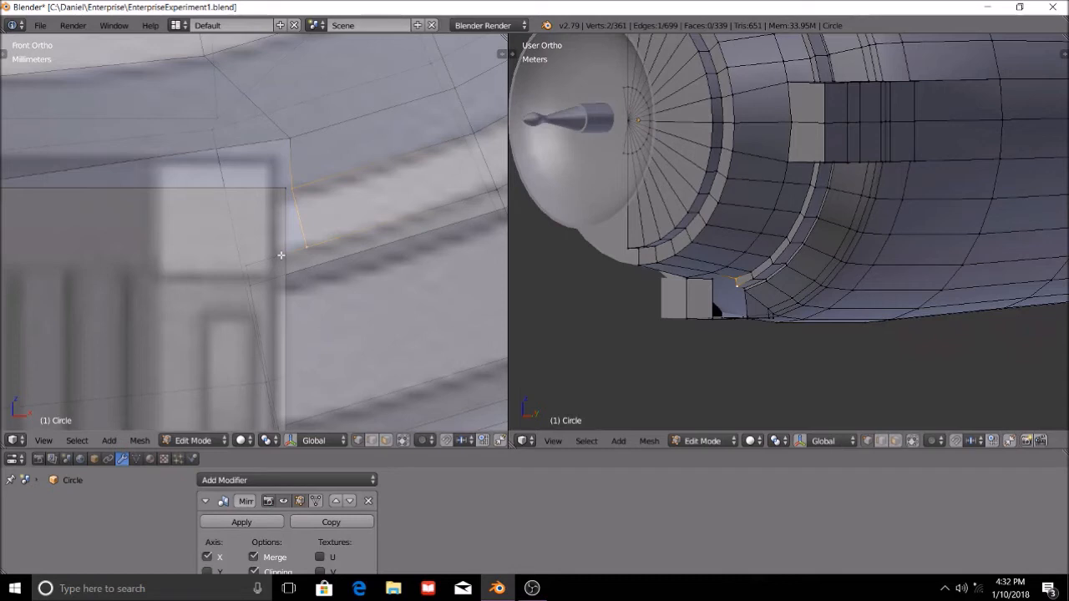